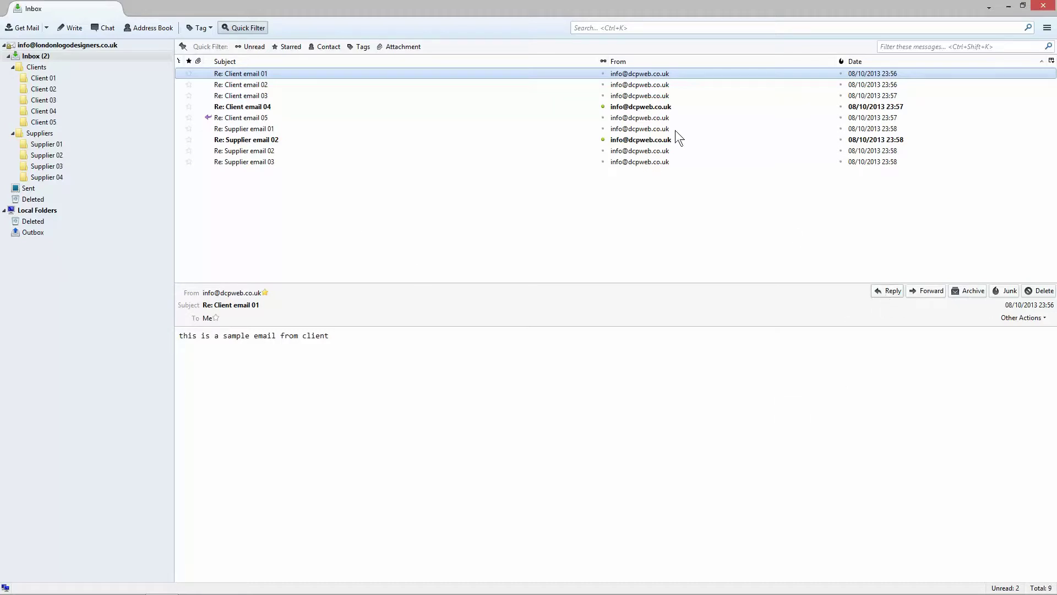
# Step: Start a reply to Client email 01, check its signature, then close it unsent
pyautogui.click(887, 292)
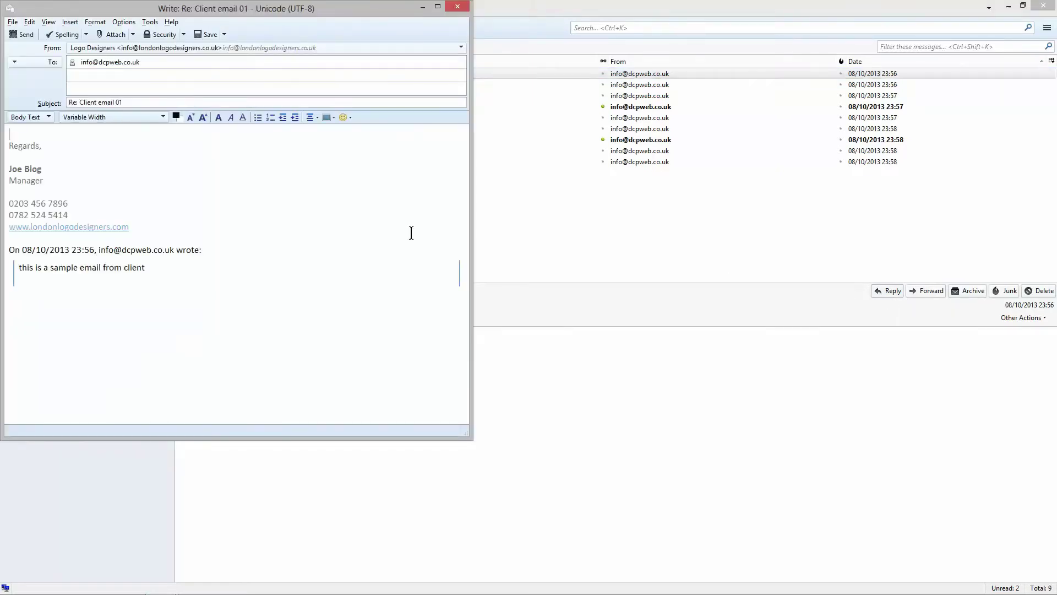
pyautogui.moveTo(139, 226)
pyautogui.mouseDown()
pyautogui.moveTo(27, 182)
pyautogui.moveTo(3, 144)
pyautogui.mouseUp()
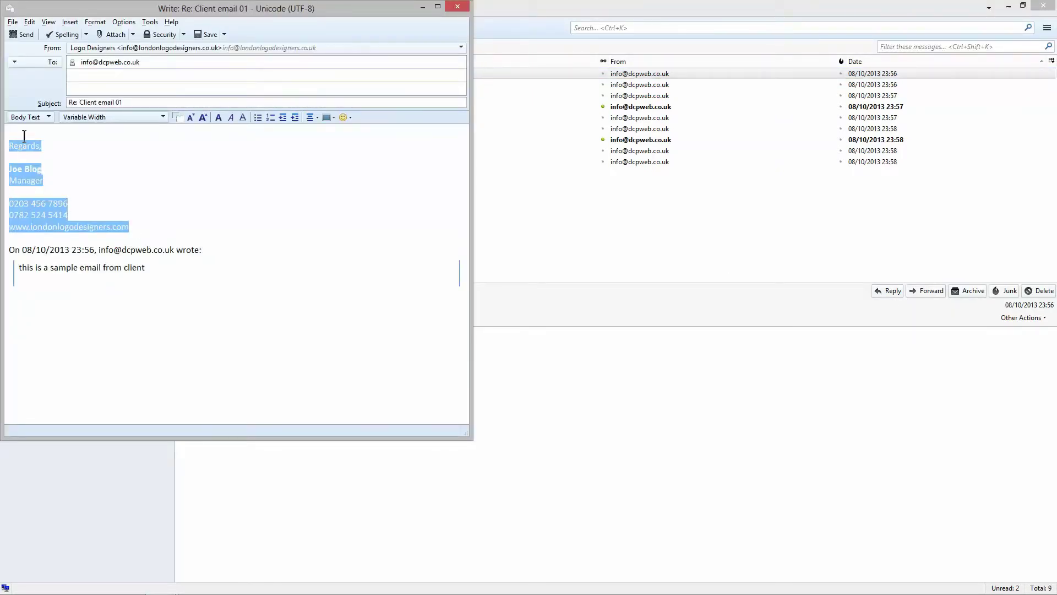
pyautogui.click(50, 133)
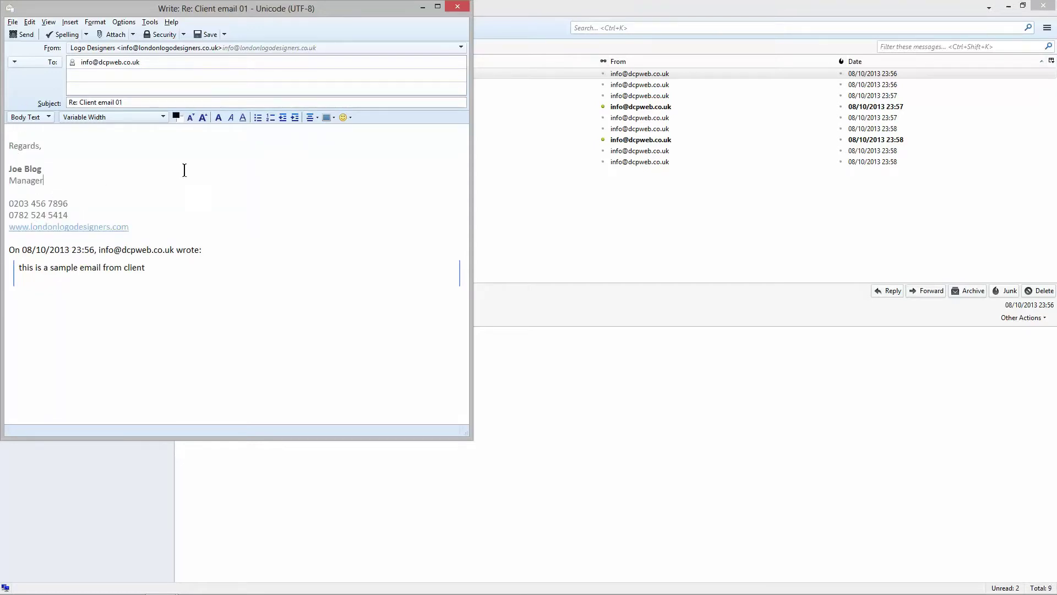
pyautogui.click(457, 4)
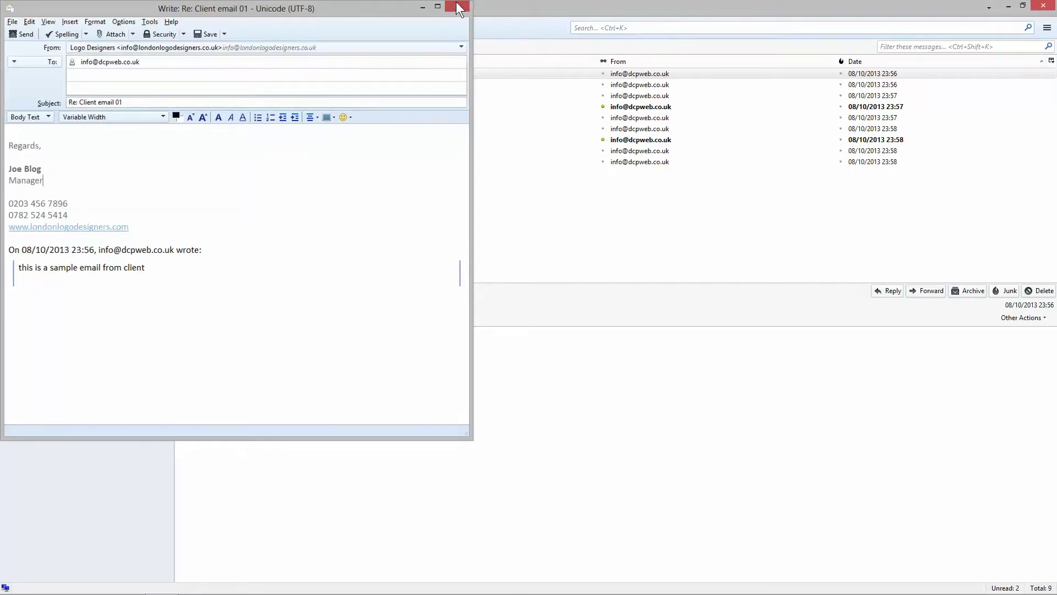
# Step: In Account Settings, enable Include signature for forwards under Composition & Addressing
pyautogui.click(1046, 27)
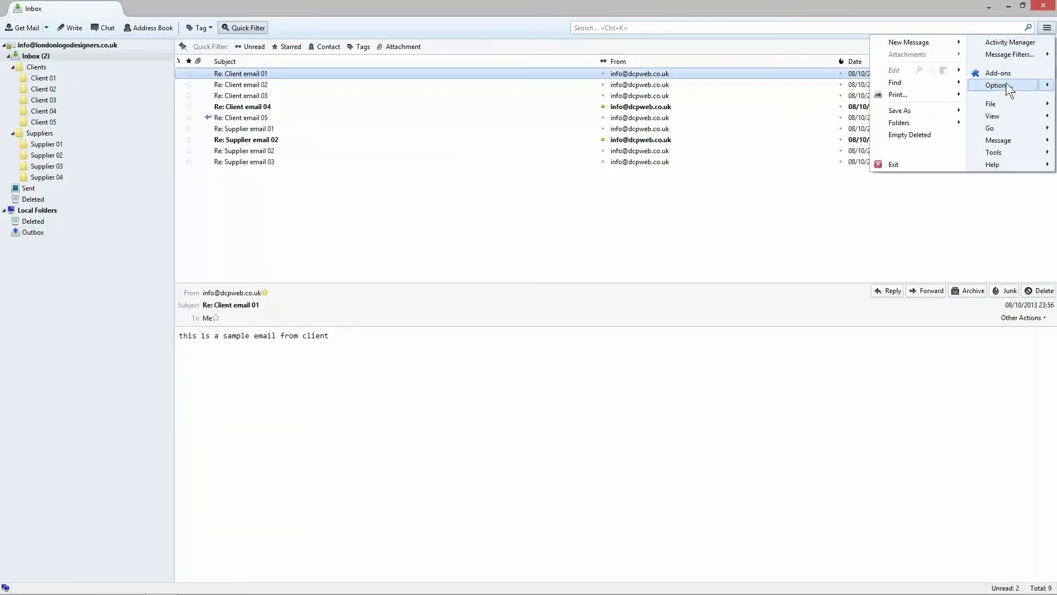
pyautogui.click(990, 97)
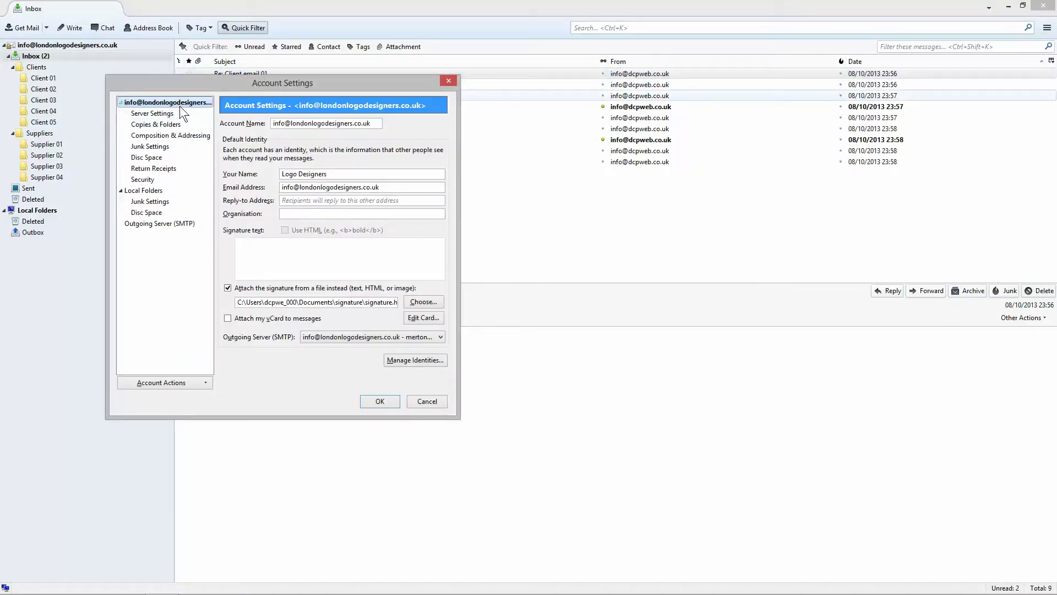
pyautogui.click(157, 135)
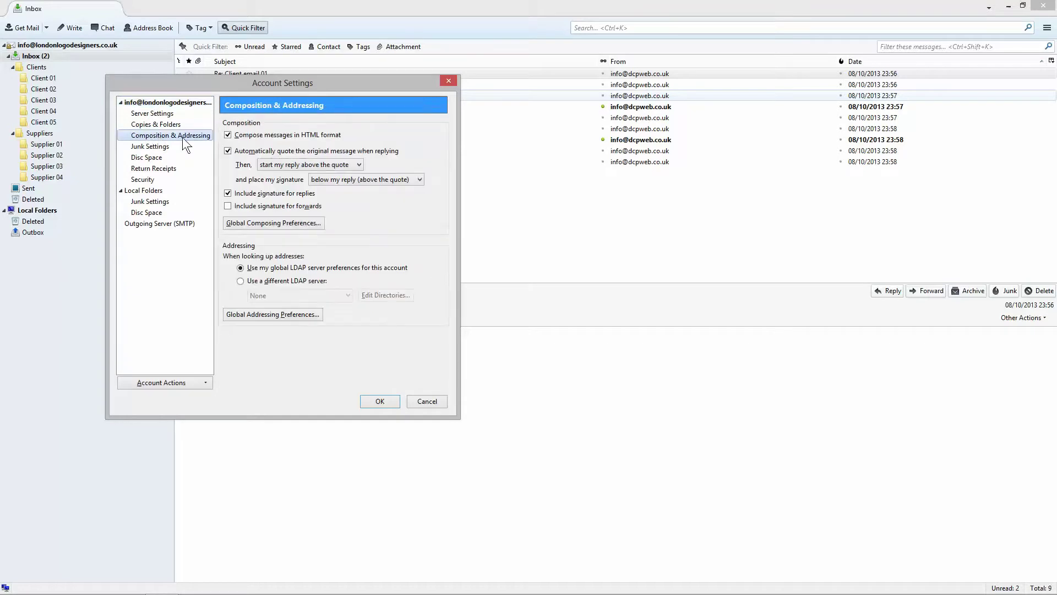
pyautogui.click(229, 206)
pyautogui.click(382, 400)
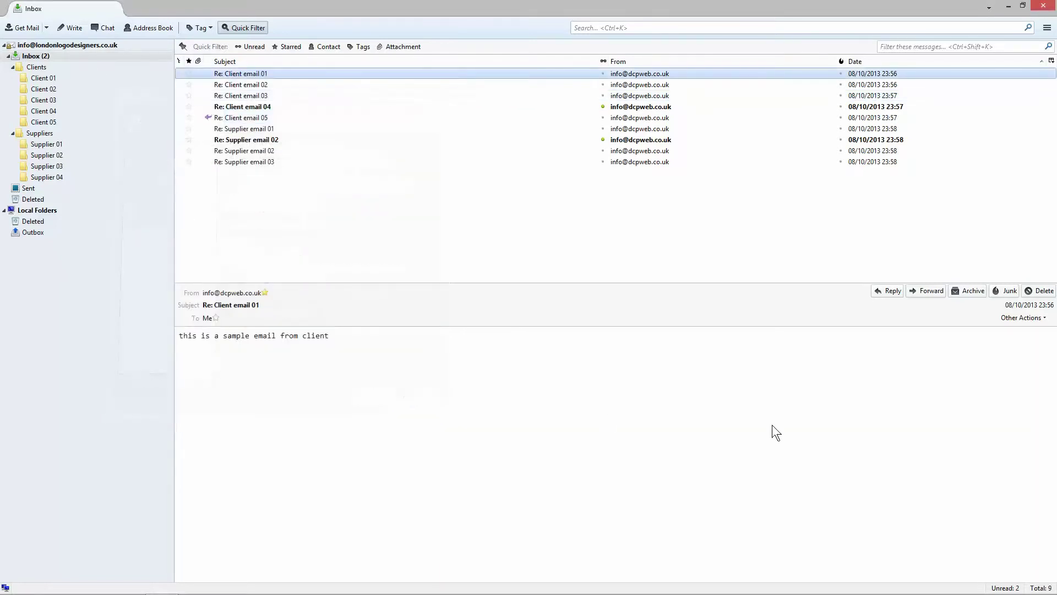
pyautogui.click(928, 293)
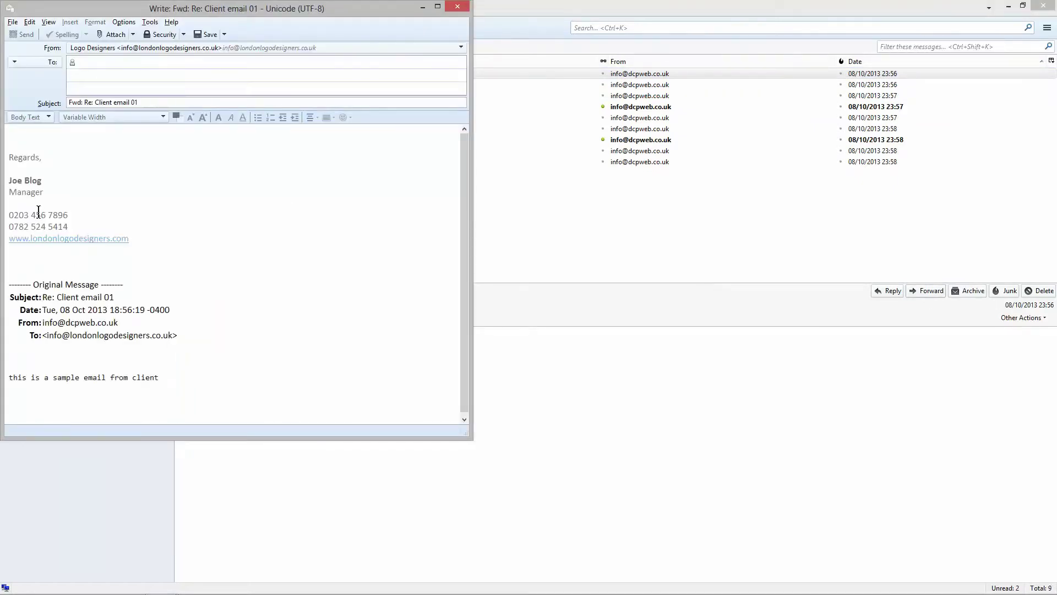
pyautogui.moveTo(8, 177)
pyautogui.mouseDown()
pyautogui.moveTo(56, 242)
pyautogui.moveTo(102, 264)
pyautogui.mouseUp()
pyautogui.click(102, 263)
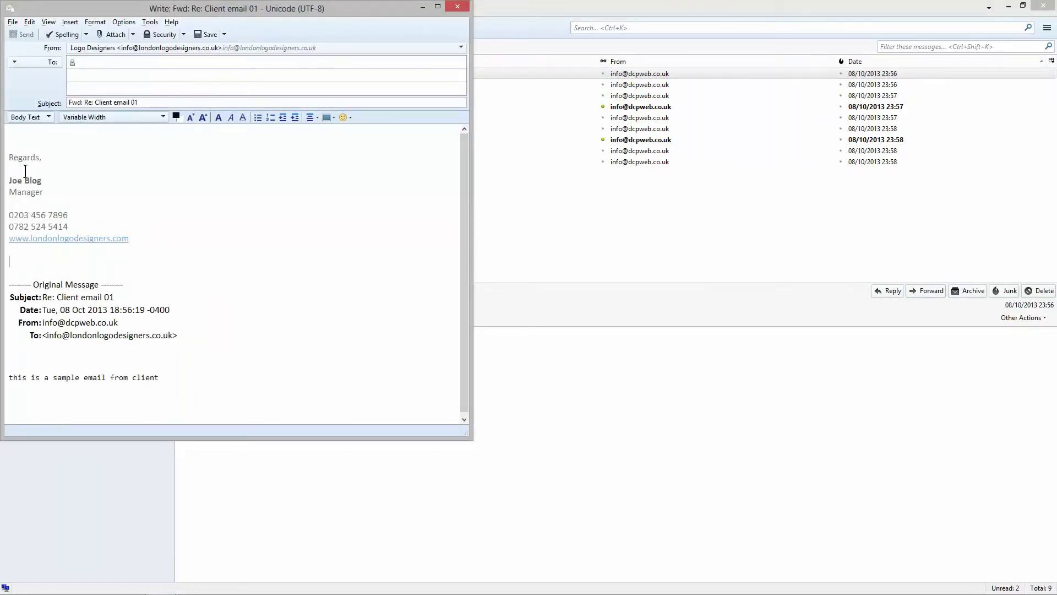
pyautogui.click(460, 6)
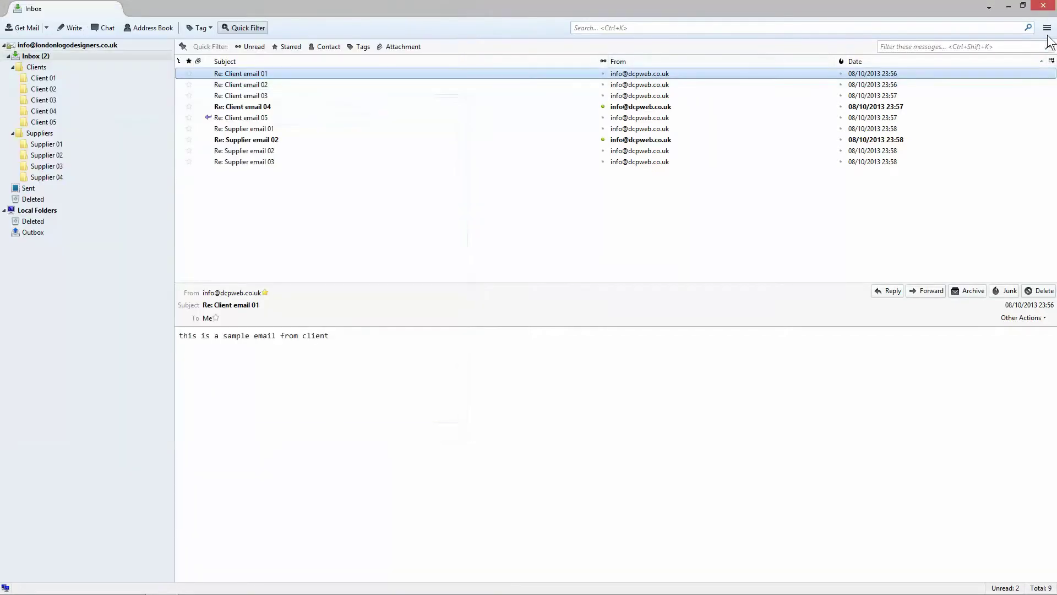
pyautogui.click(1047, 29)
pyautogui.moveTo(1015, 84)
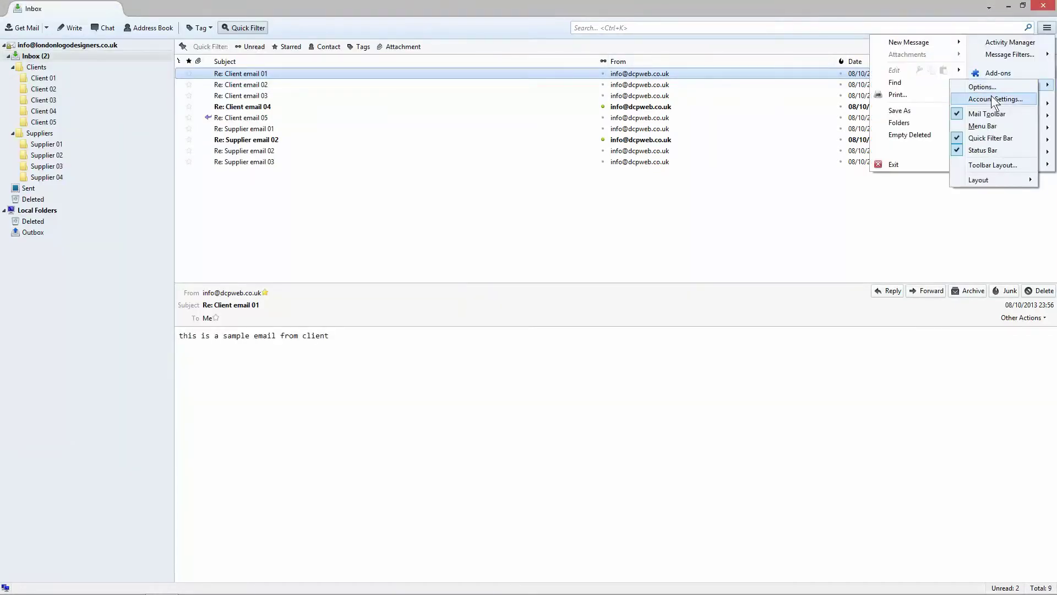
pyautogui.click(991, 99)
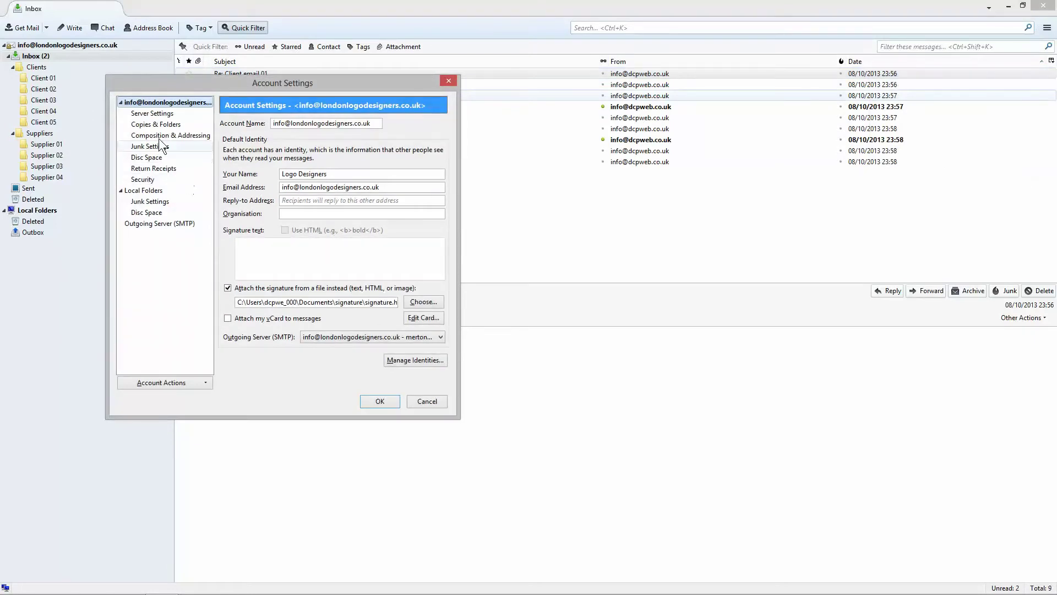
pyautogui.click(161, 136)
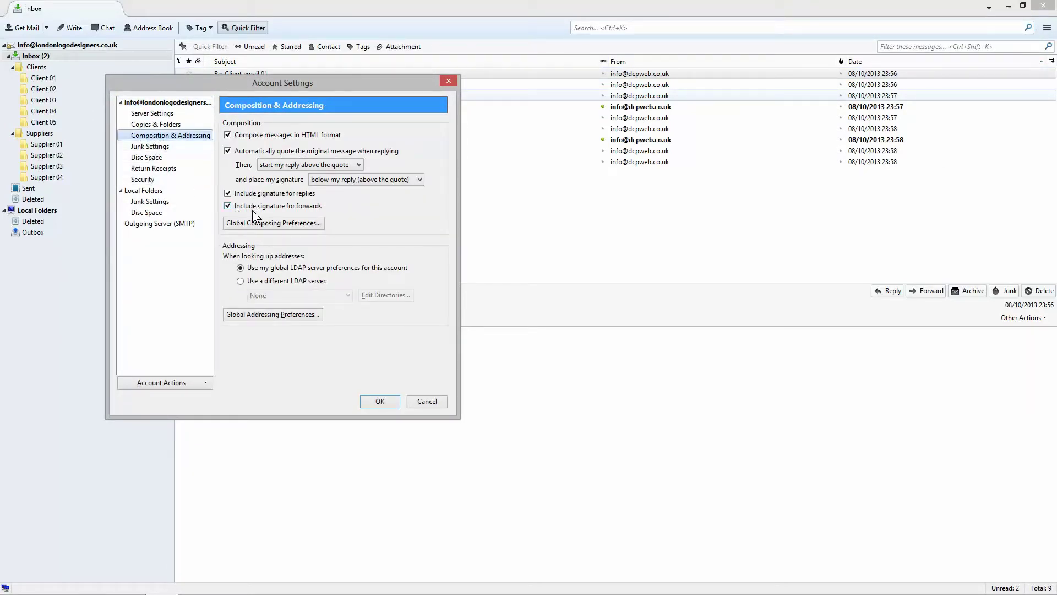
pyautogui.click(368, 401)
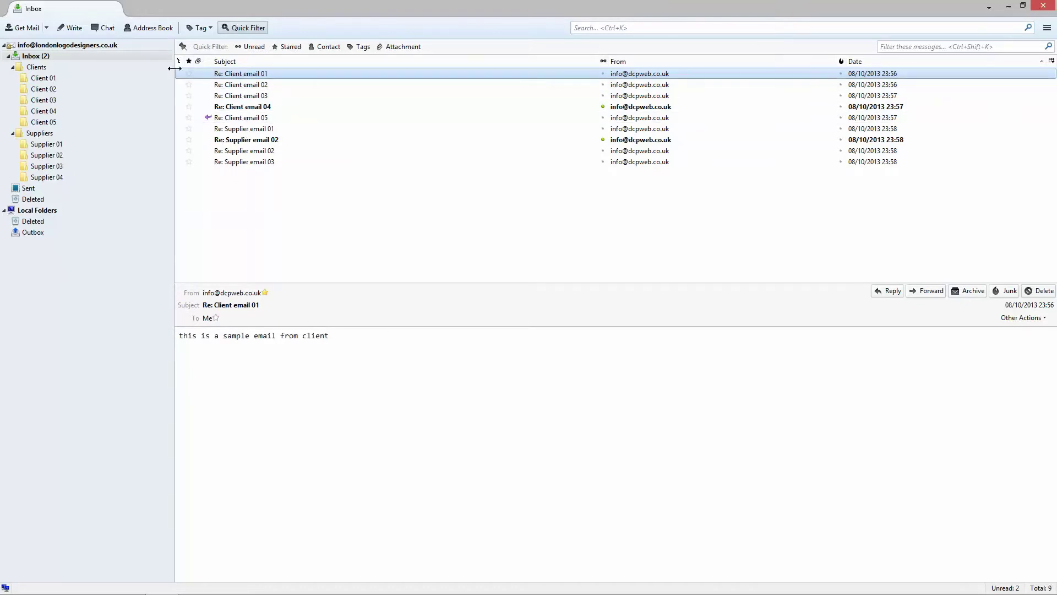
# Step: Preview the client and supplier emails in the Inbox, return to Client email 01, and hide the quick filter bar
pyautogui.click(33, 54)
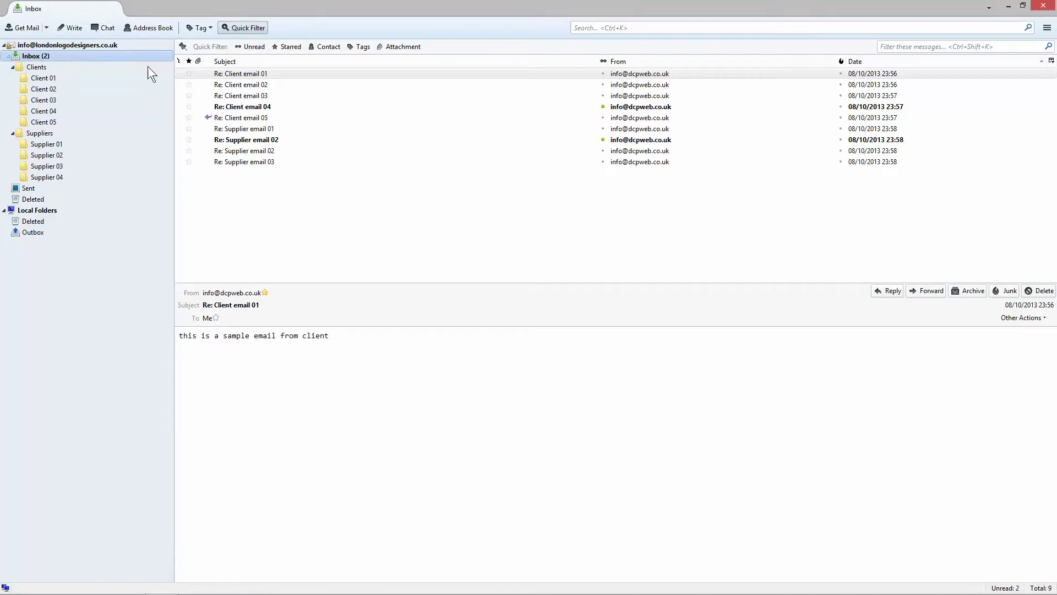
pyautogui.click(256, 76)
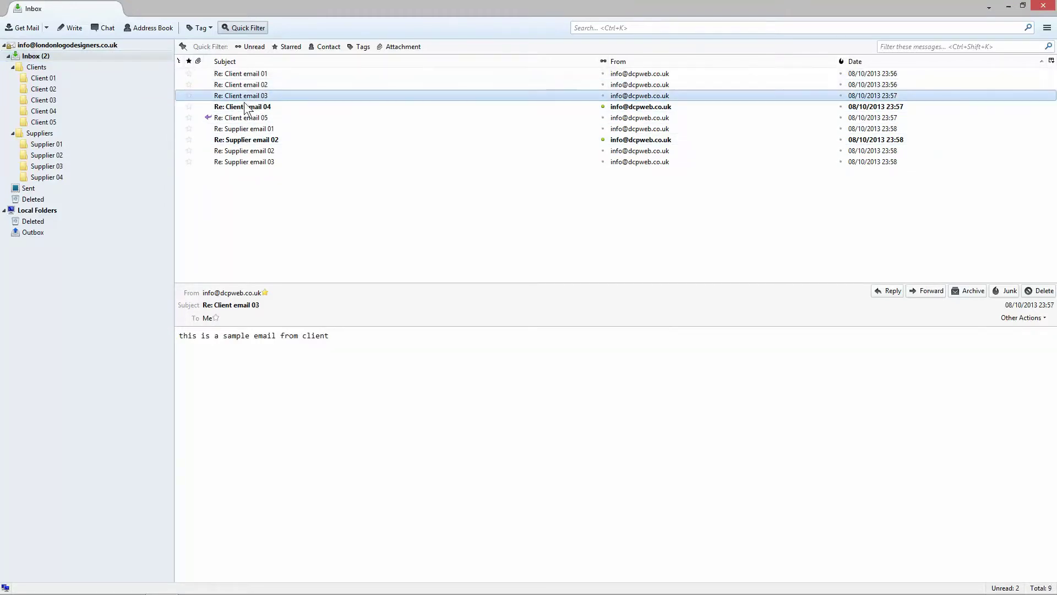
pyautogui.click(251, 119)
pyautogui.click(248, 128)
pyautogui.click(250, 150)
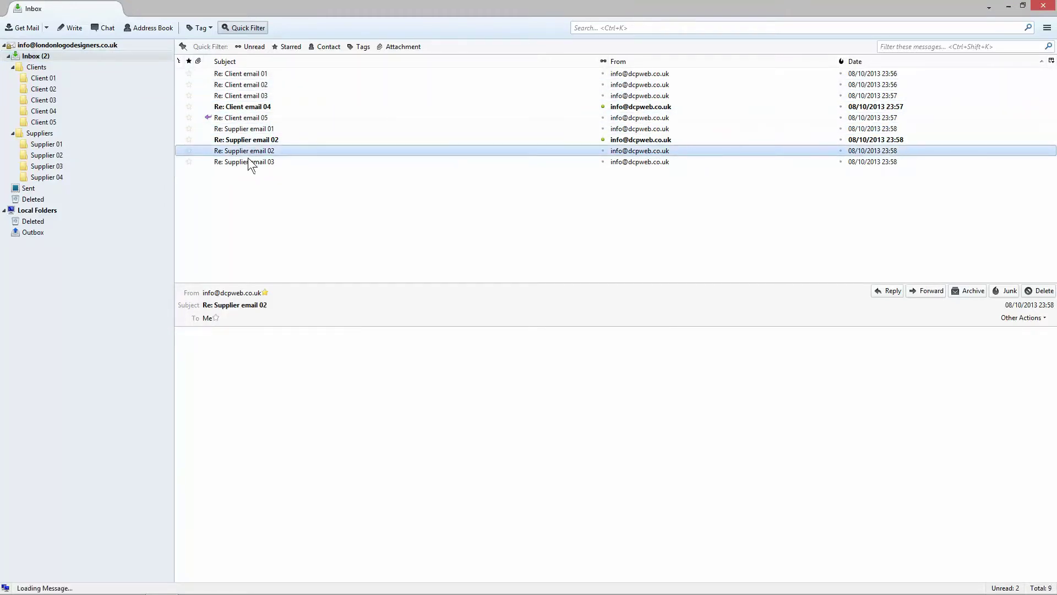
pyautogui.click(247, 161)
pyautogui.click(250, 118)
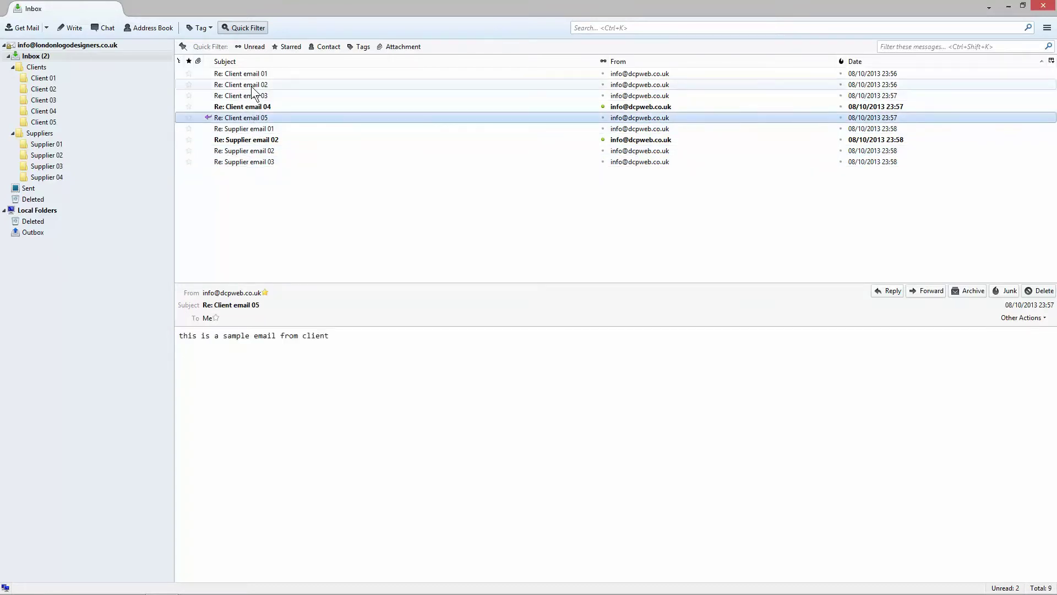
pyautogui.click(253, 74)
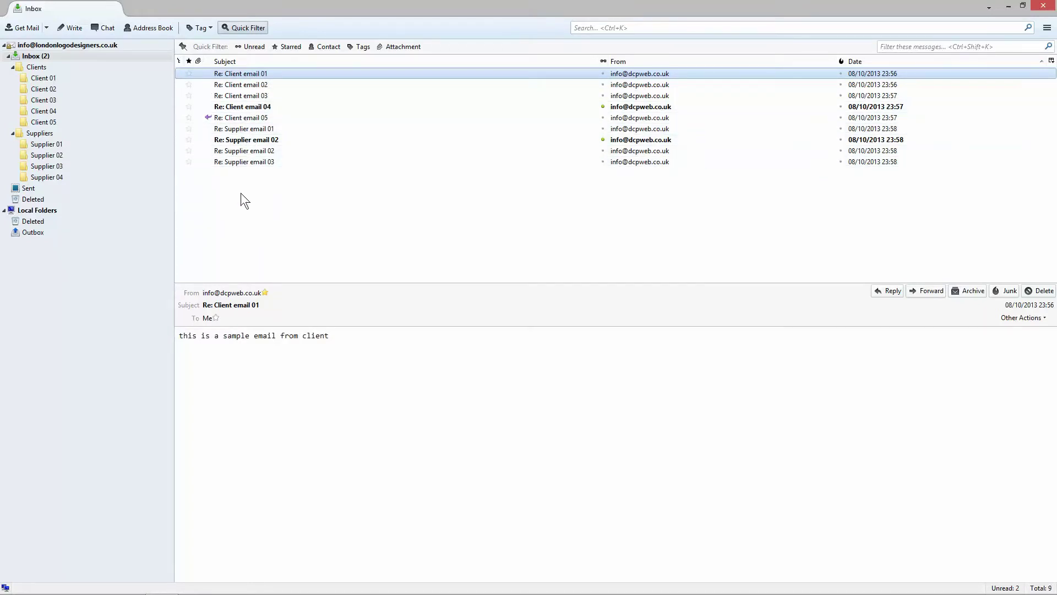
pyautogui.click(236, 26)
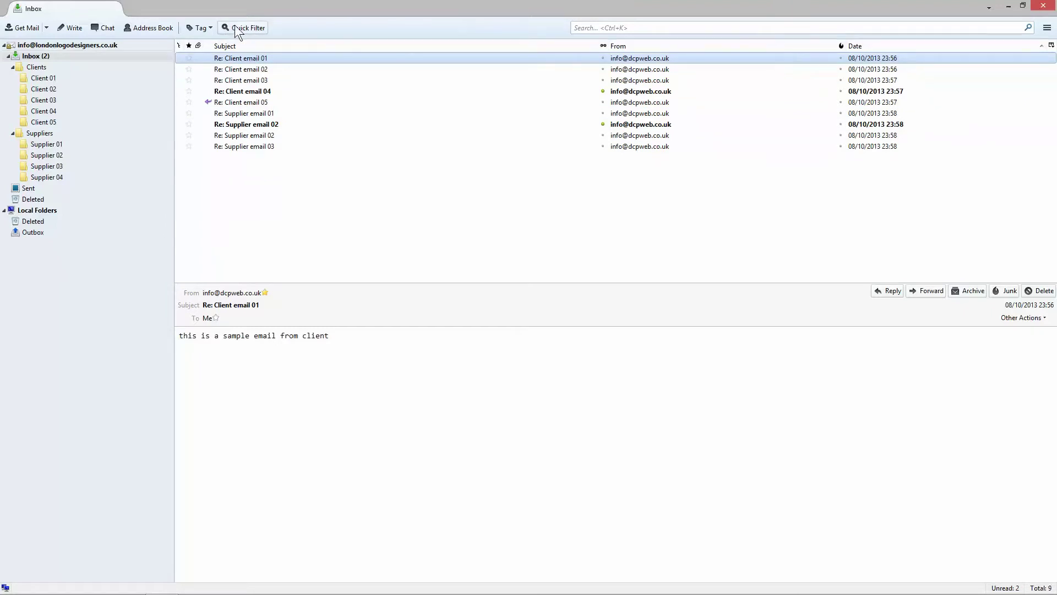
# Step: Show the quick filter bar and try the Contact, Attachment and Unread filters, turning each off again
pyautogui.click(238, 28)
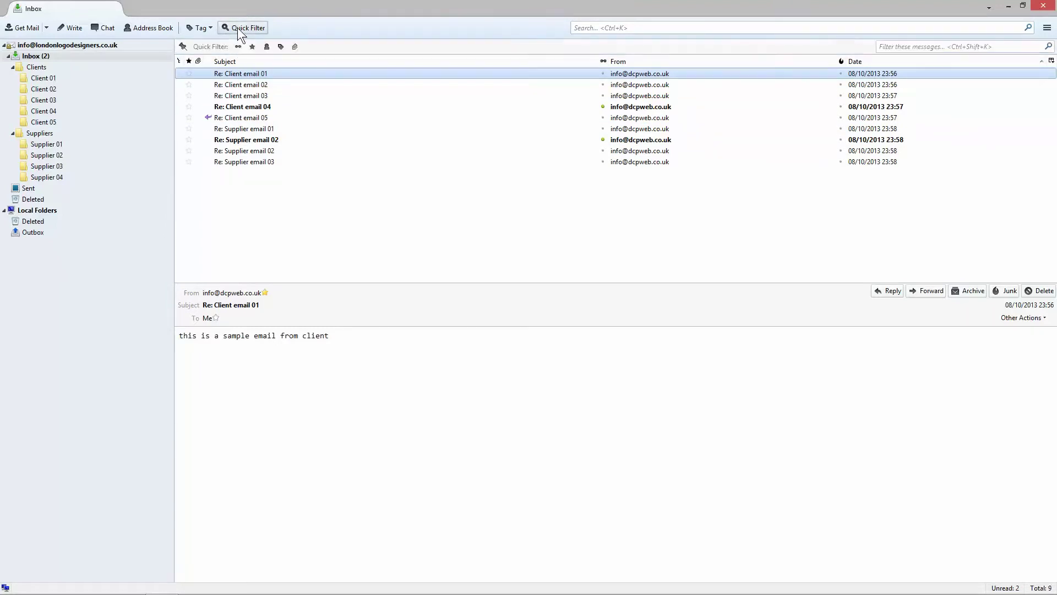
pyautogui.click(266, 47)
pyautogui.click(242, 25)
pyautogui.click(242, 25)
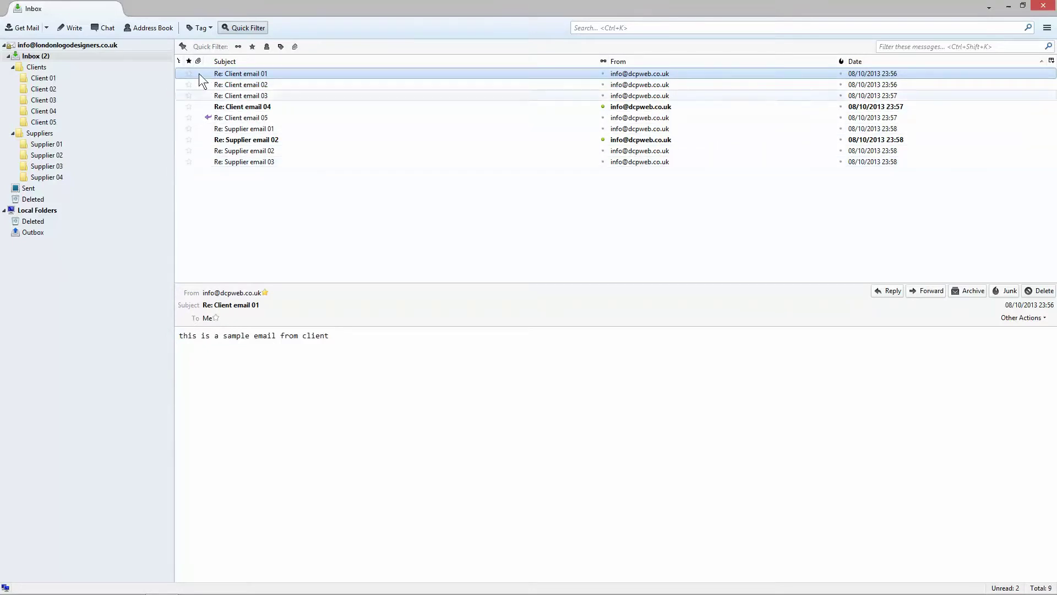
pyautogui.click(295, 47)
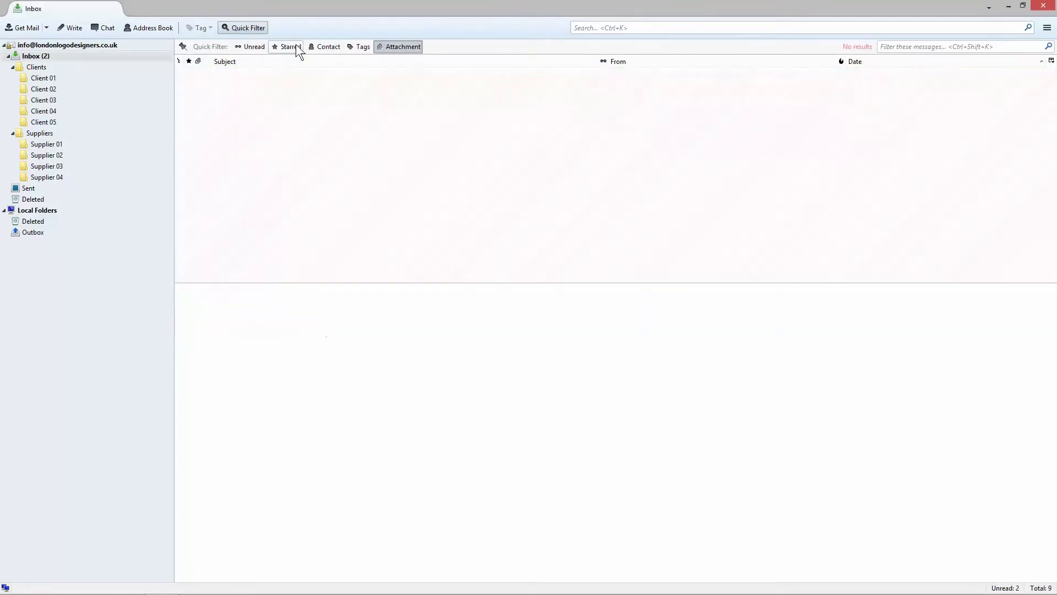
pyautogui.click(403, 48)
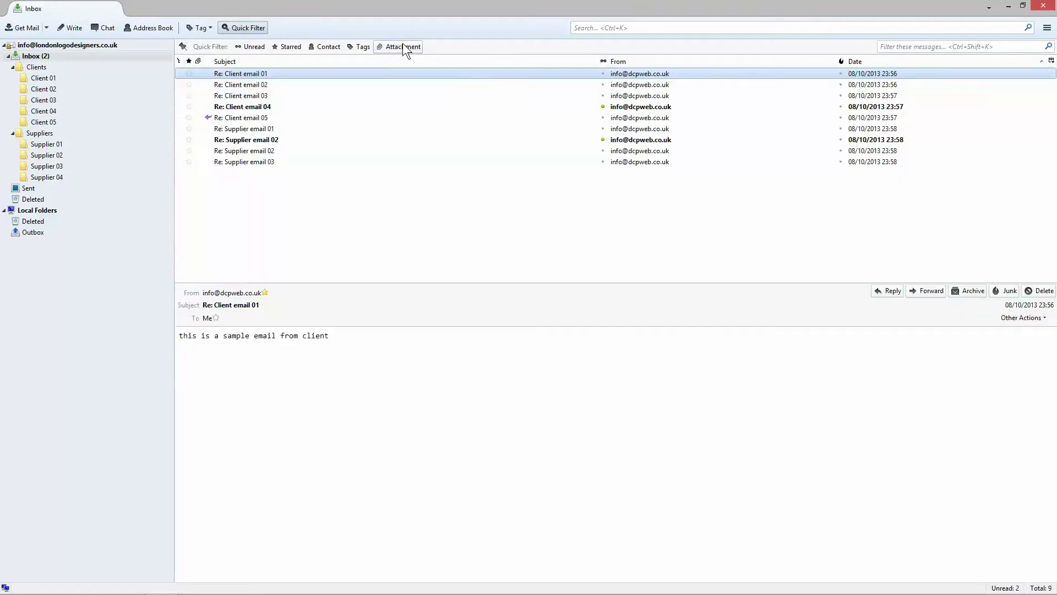
pyautogui.click(250, 46)
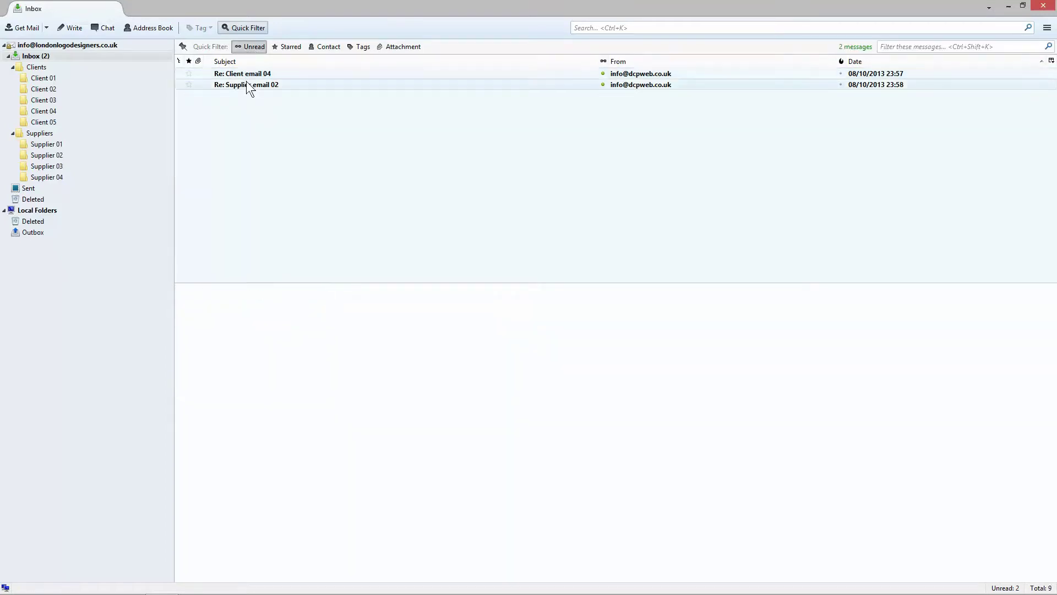
pyautogui.click(253, 46)
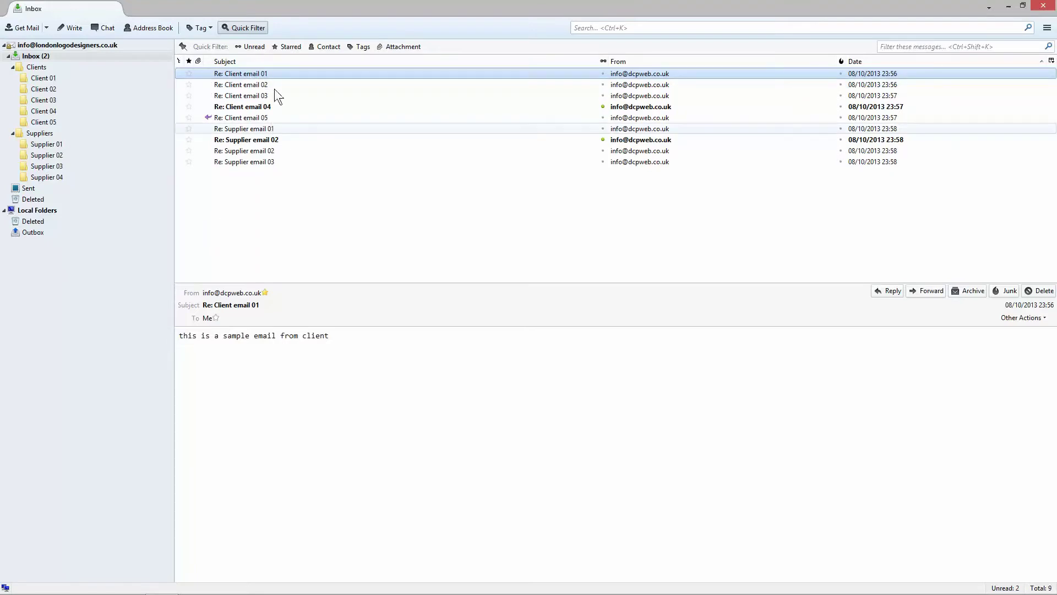
# Step: Star Client emails 02 and 04 and Supplier email 01, and toggle the Starred filter on and off
pyautogui.click(188, 85)
pyautogui.click(188, 106)
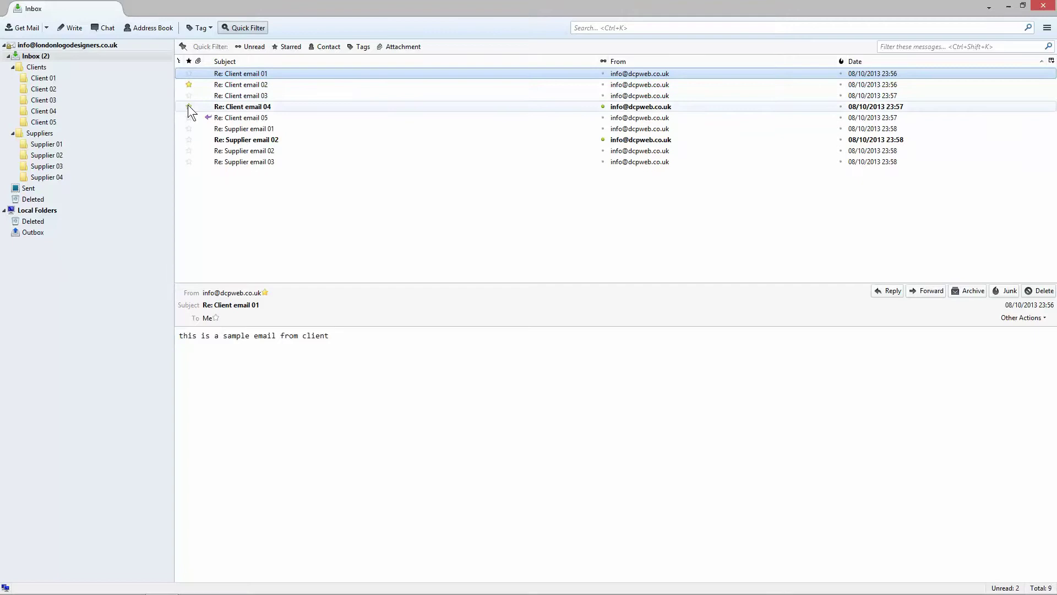
pyautogui.click(188, 129)
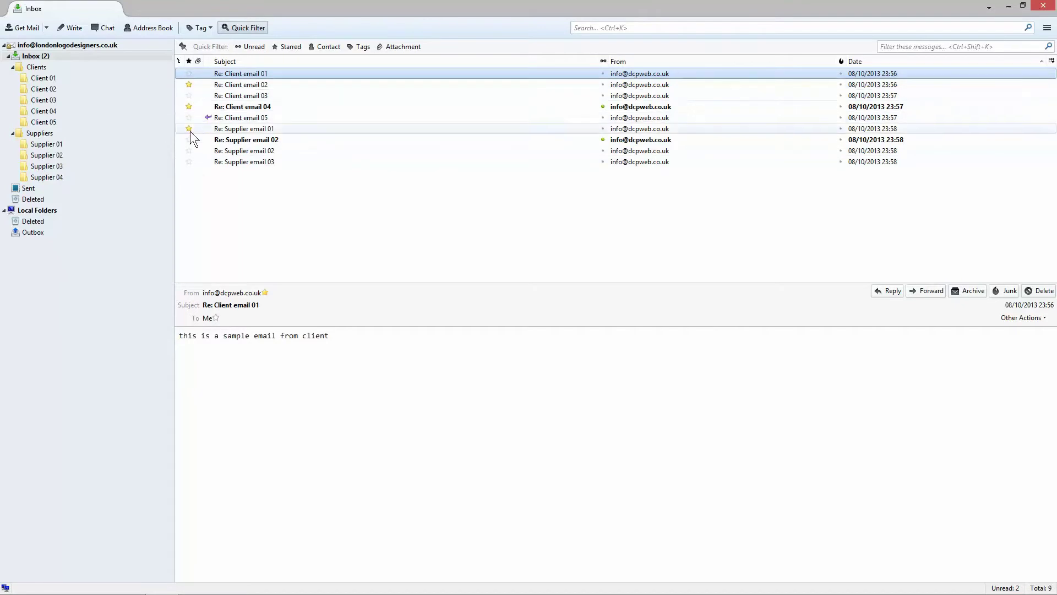
pyautogui.click(288, 46)
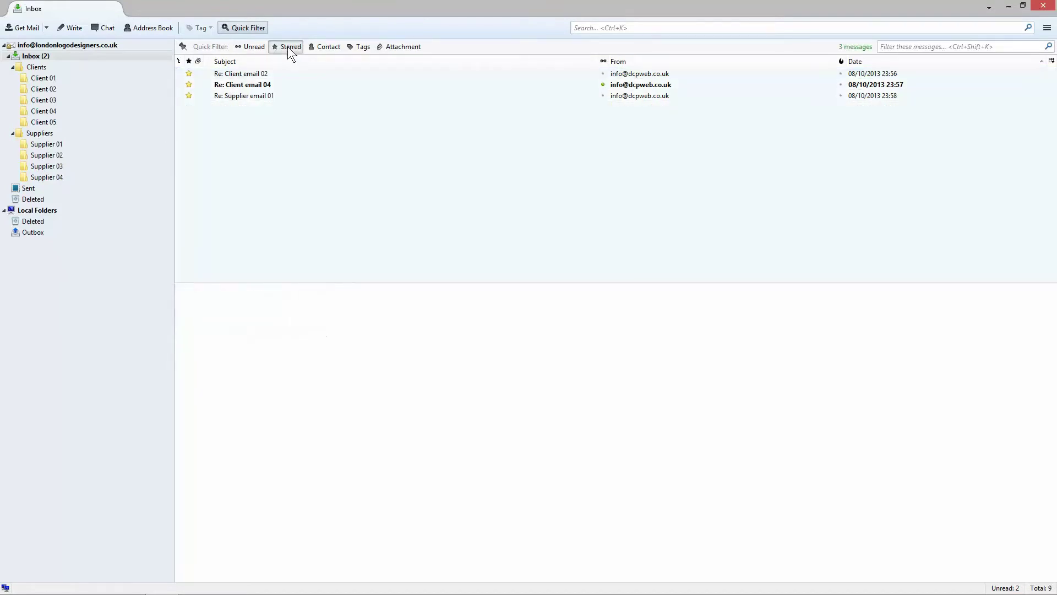
pyautogui.click(288, 46)
# Step: Remove the stars from Client emails 01–03 and Supplier email 01
pyautogui.click(189, 84)
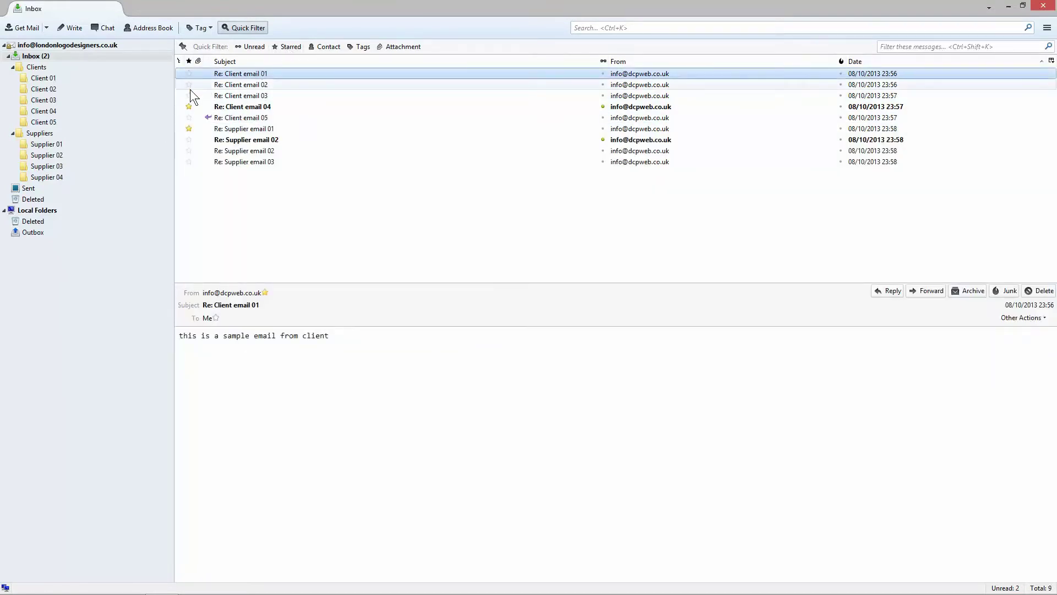
pyautogui.click(188, 128)
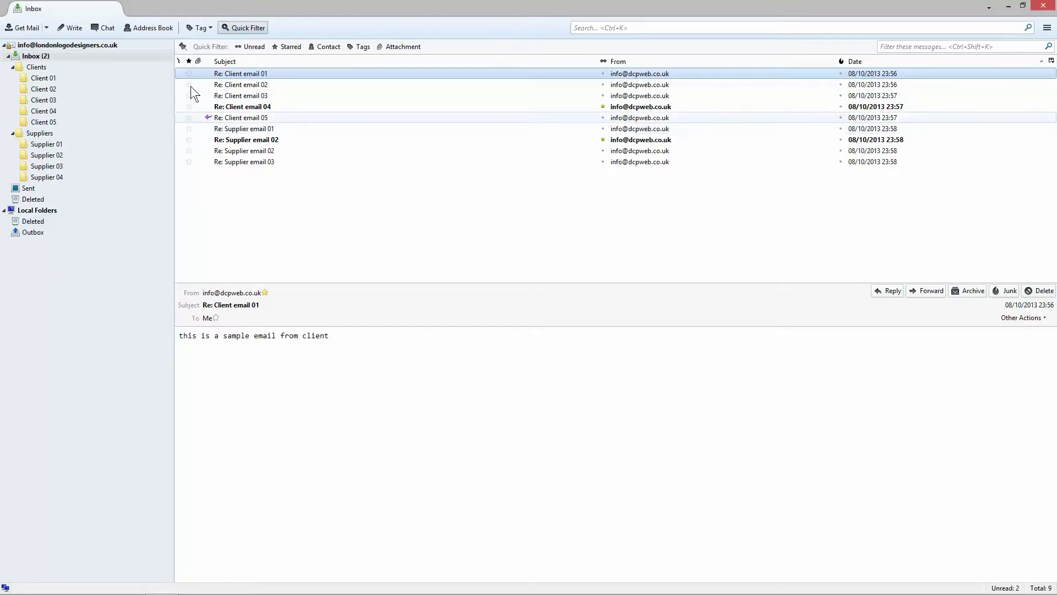
pyautogui.click(189, 85)
pyautogui.click(188, 95)
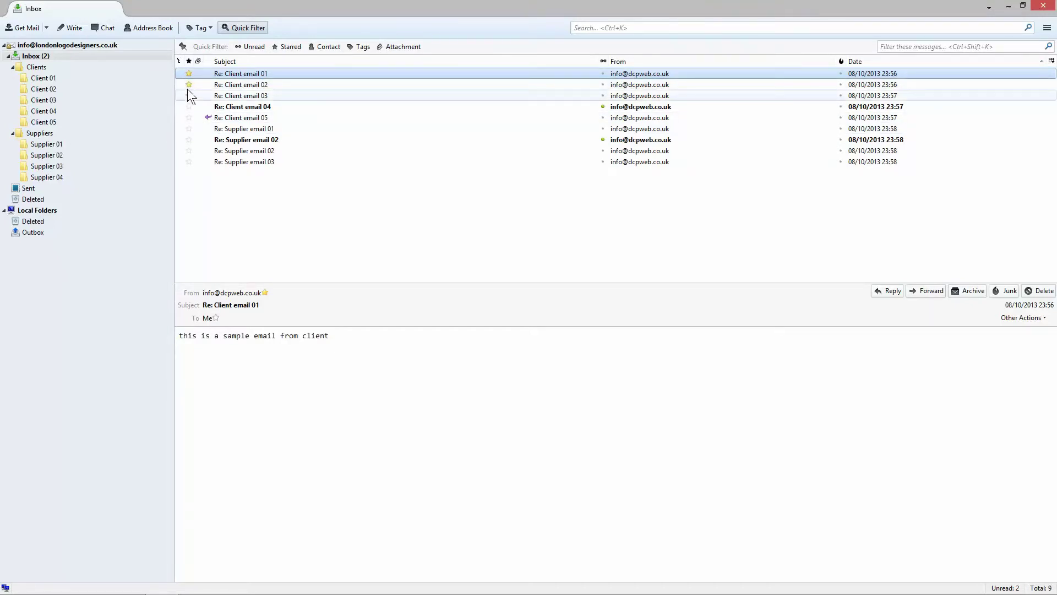
pyautogui.click(189, 73)
pyautogui.click(189, 84)
pyautogui.click(189, 95)
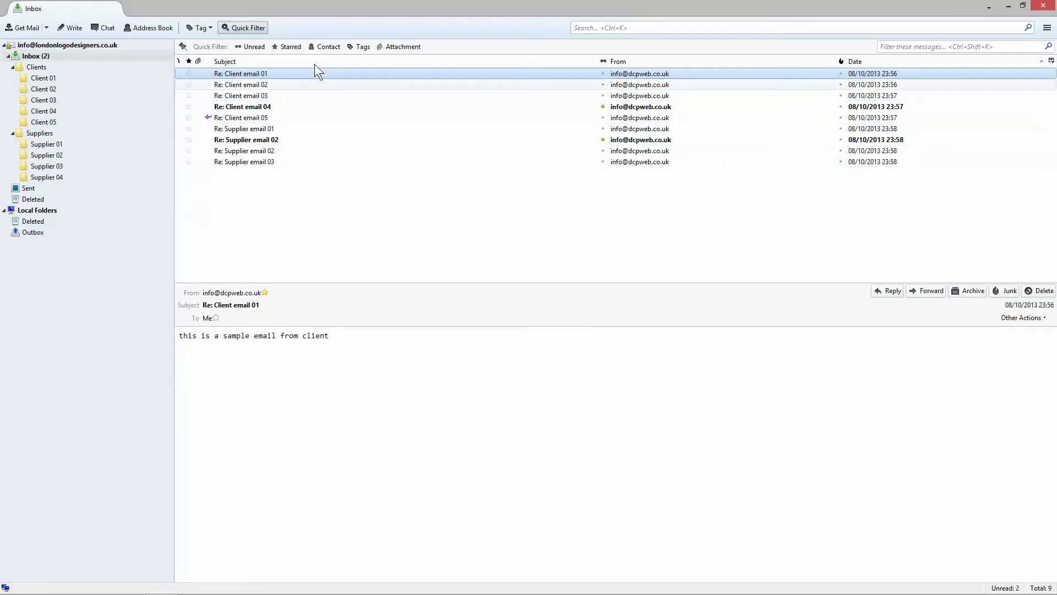
# Step: Toggle the Tags filter on and off, then mark Client email 01 as unread
pyautogui.click(361, 47)
pyautogui.click(360, 47)
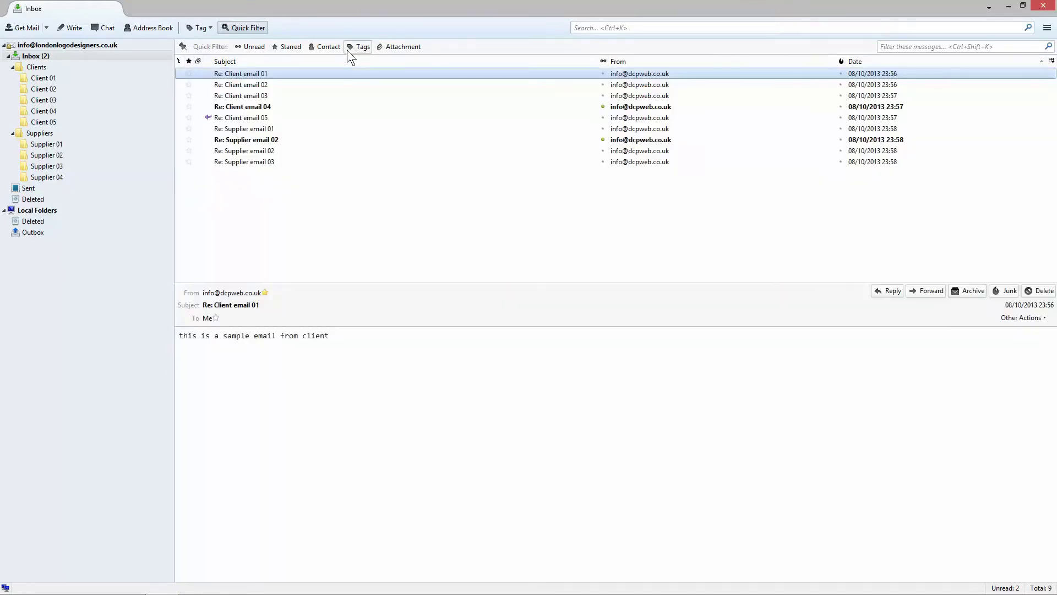
pyautogui.rightClick(257, 72)
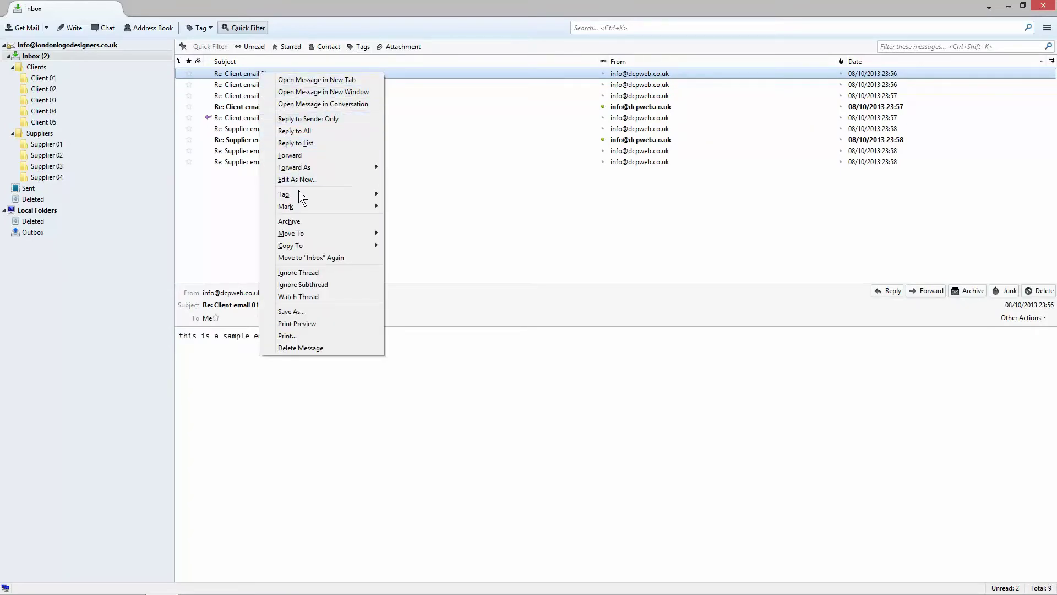
pyautogui.moveTo(299, 193)
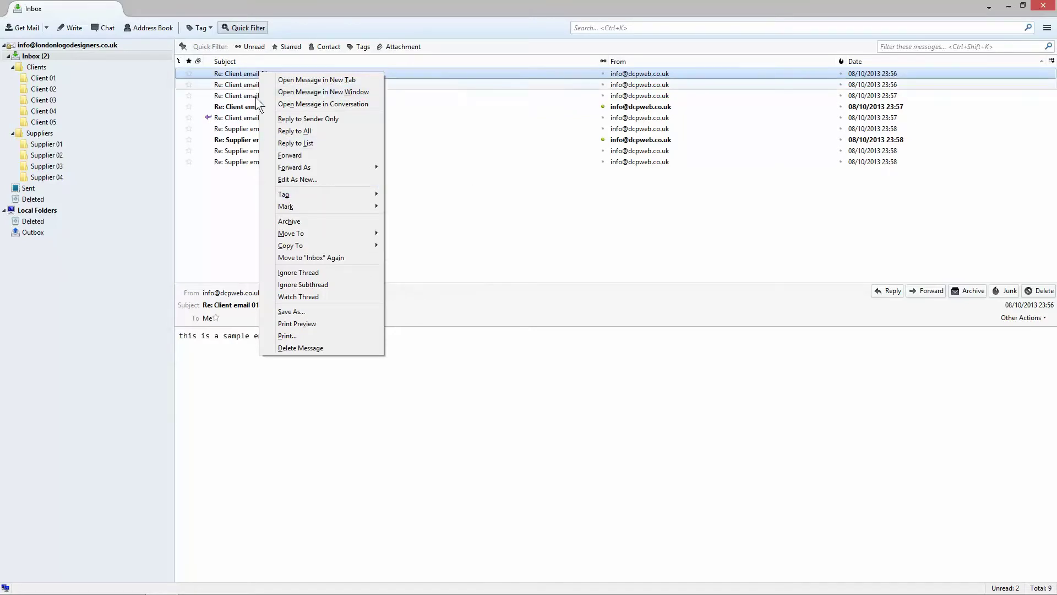
pyautogui.click(245, 76)
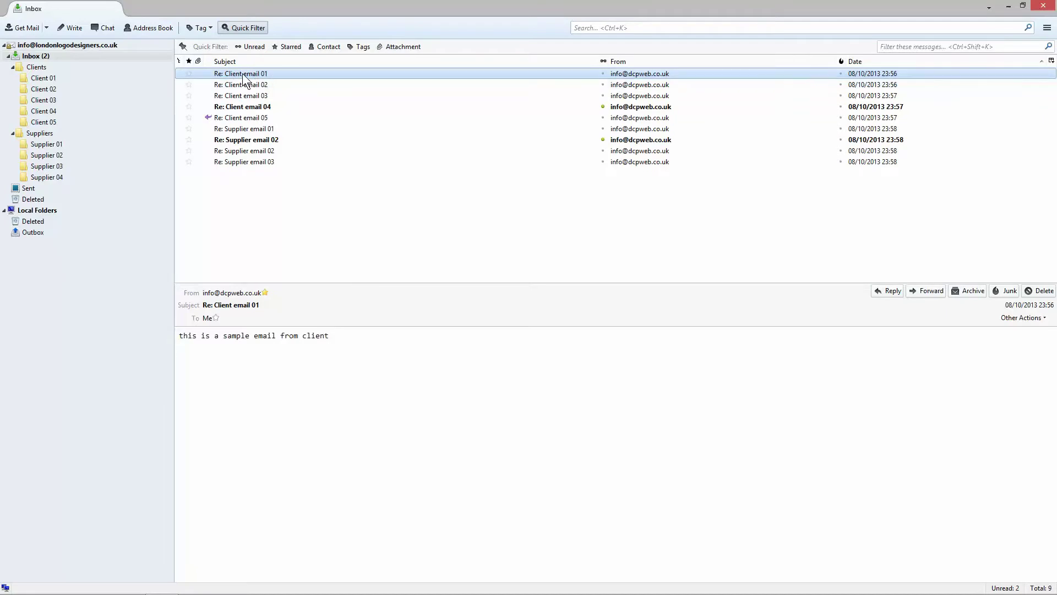
pyautogui.rightClick(242, 74)
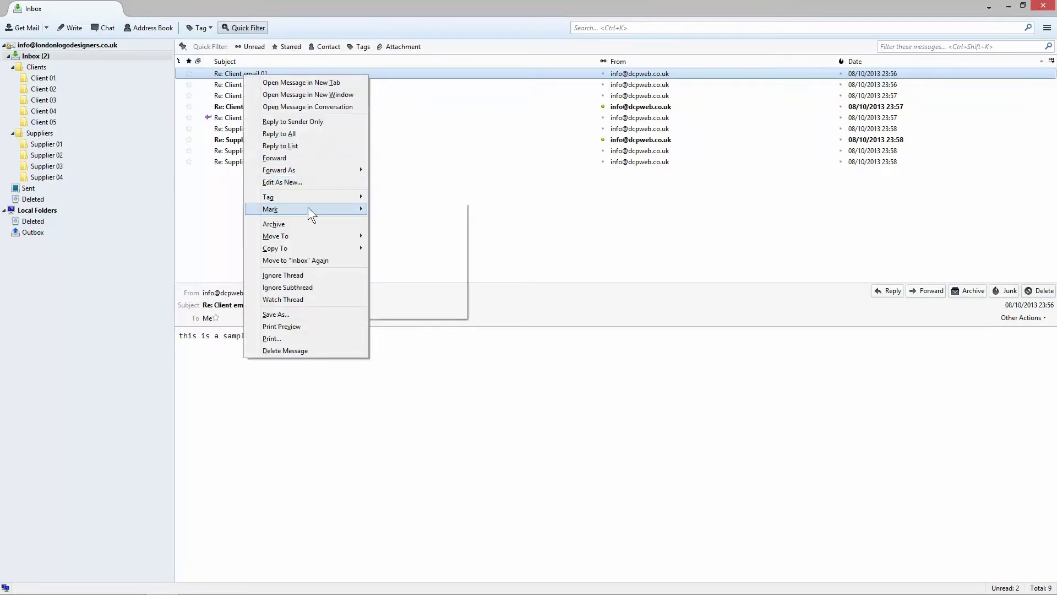
pyautogui.click(390, 221)
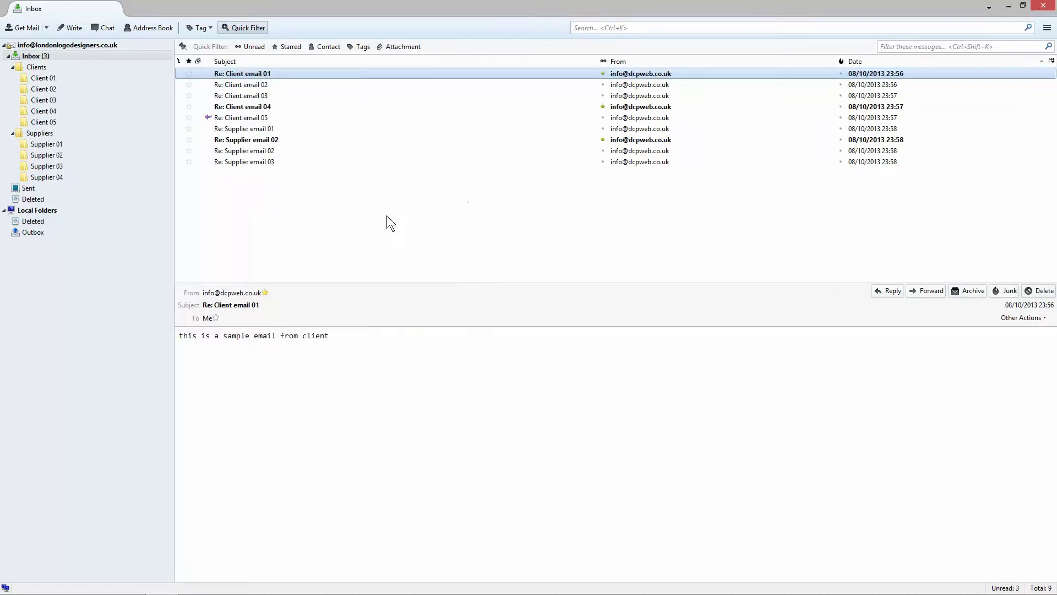
# Step: Tag Client email 02 as Important and view it in the list
pyautogui.rightClick(252, 83)
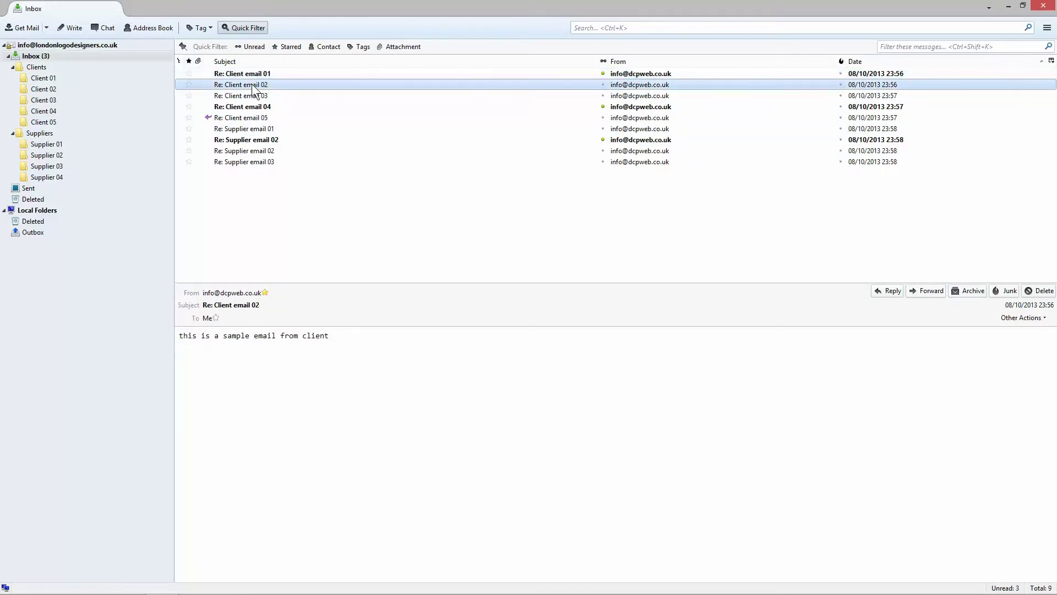
pyautogui.moveTo(339, 210)
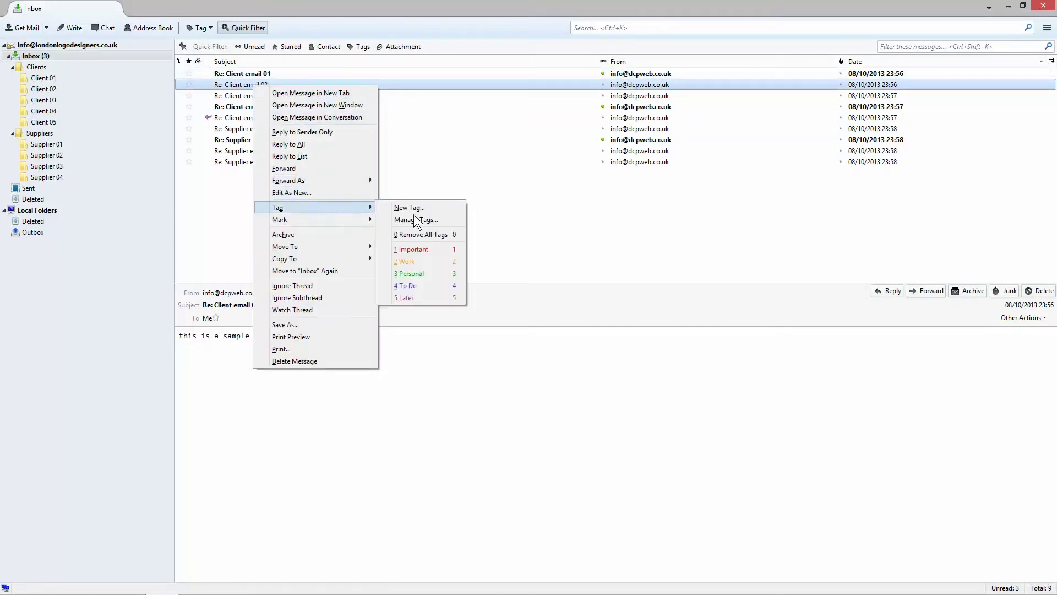
pyautogui.click(413, 248)
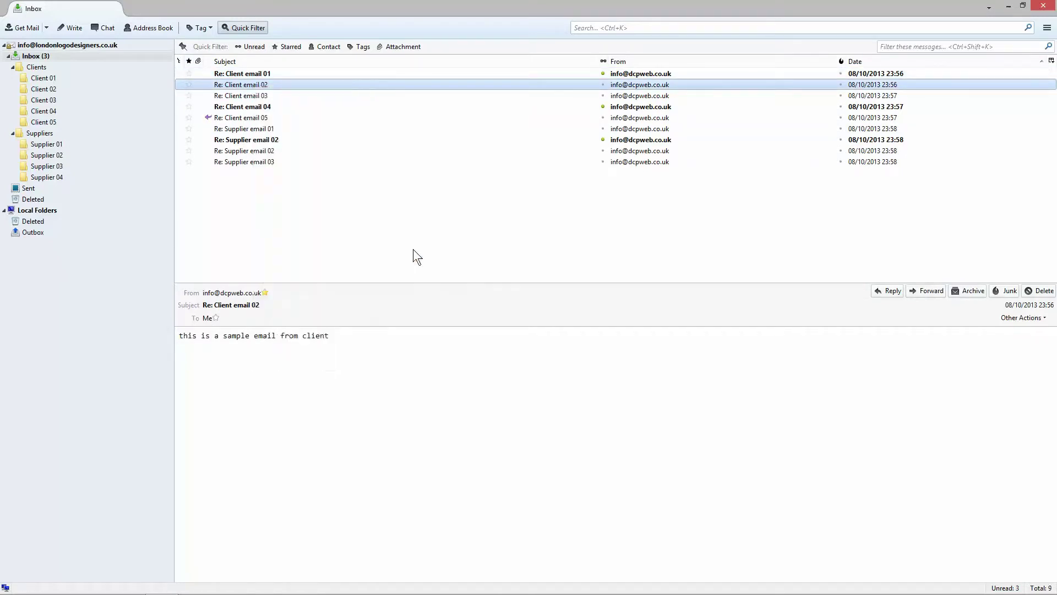
pyautogui.click(271, 95)
pyautogui.click(270, 84)
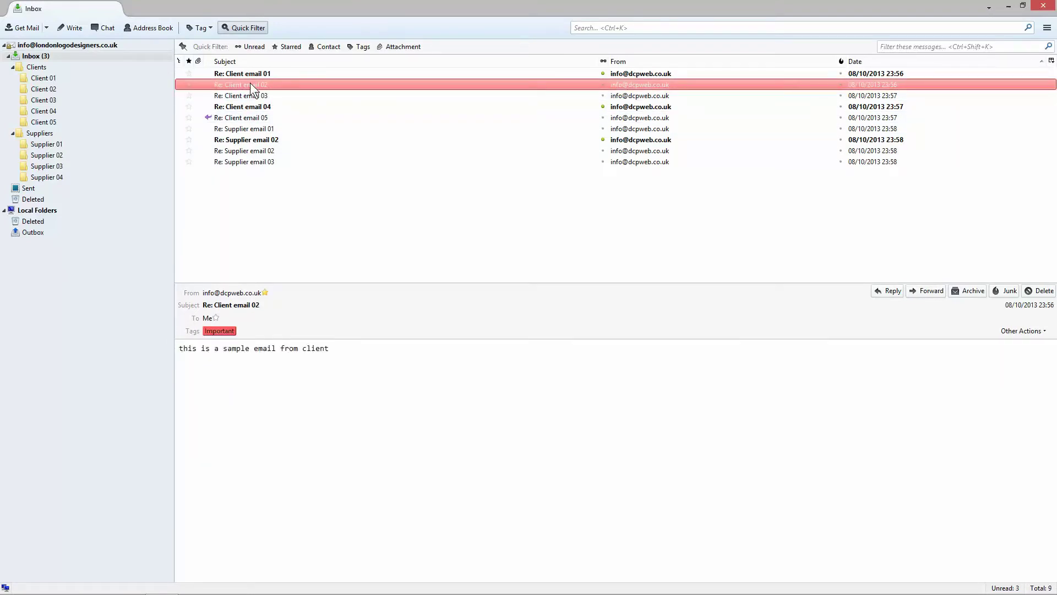
pyautogui.click(252, 95)
pyautogui.click(253, 84)
# Step: Filter the inbox to tagged messages only, then show all messages again
pyautogui.rightClick(253, 84)
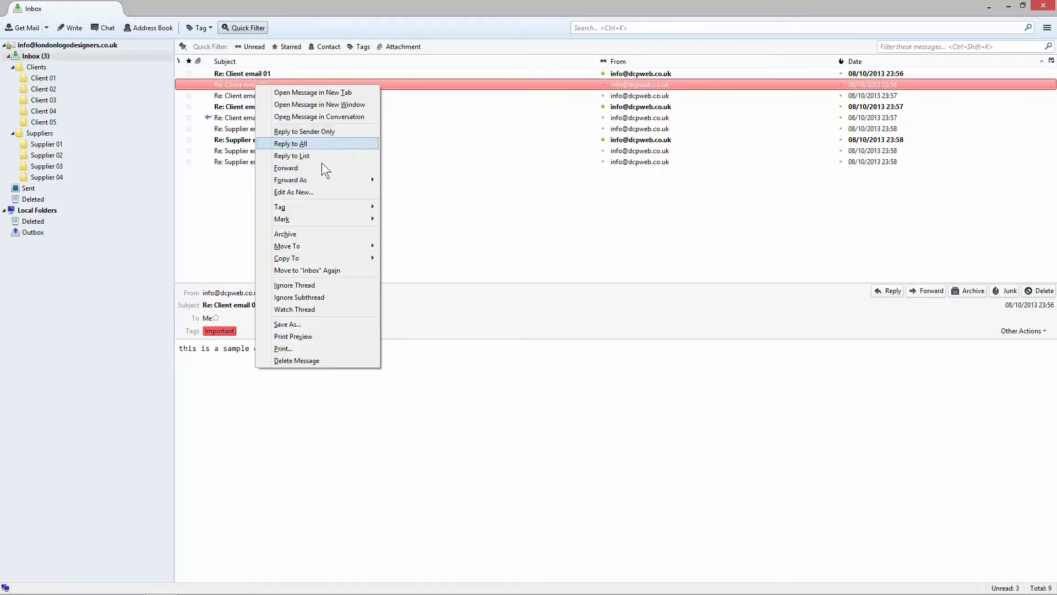
pyautogui.click(382, 69)
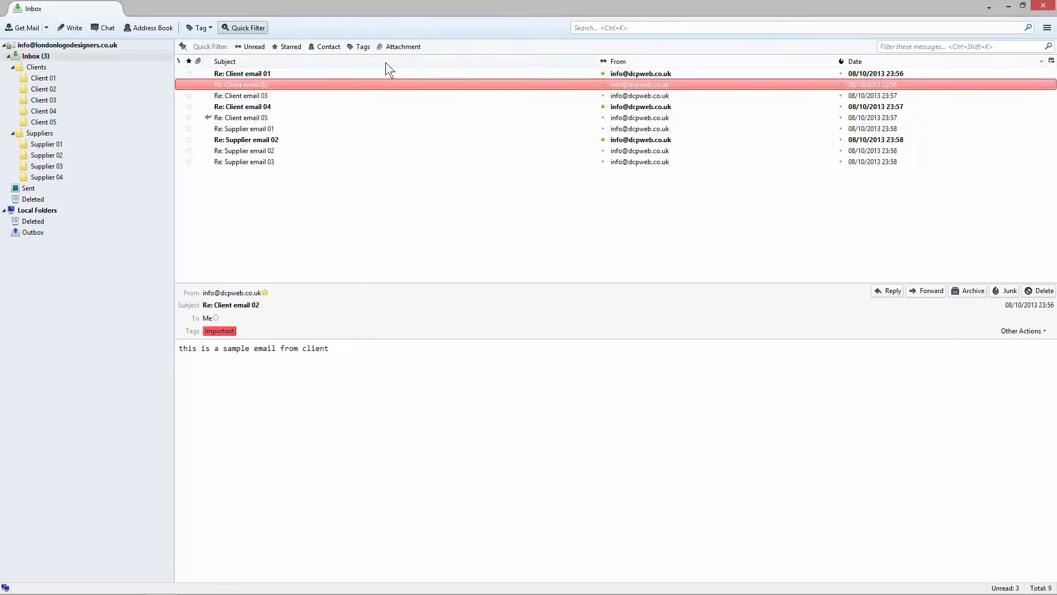
pyautogui.click(256, 97)
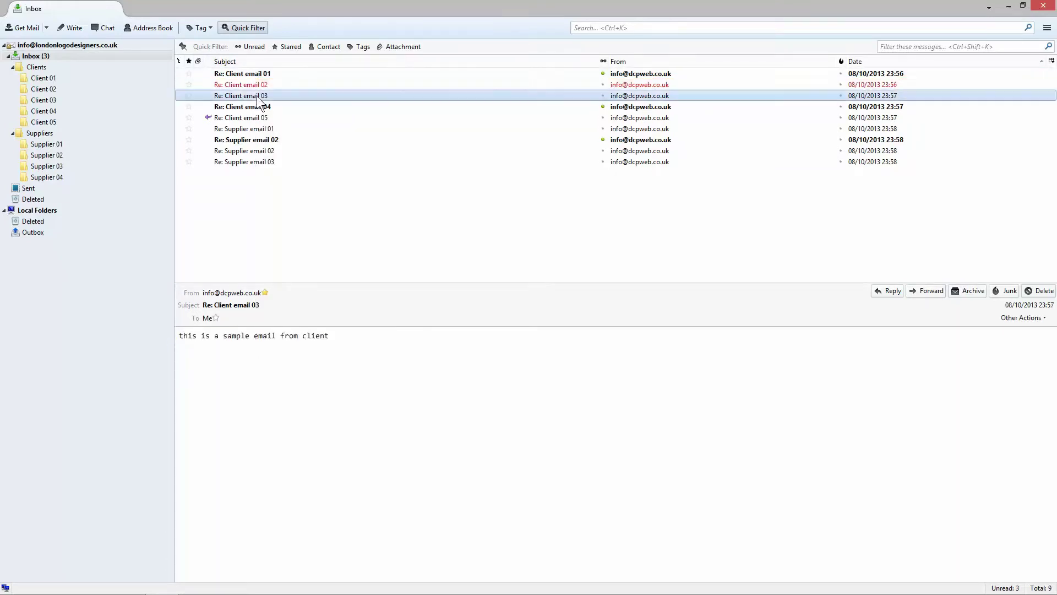
pyautogui.click(356, 47)
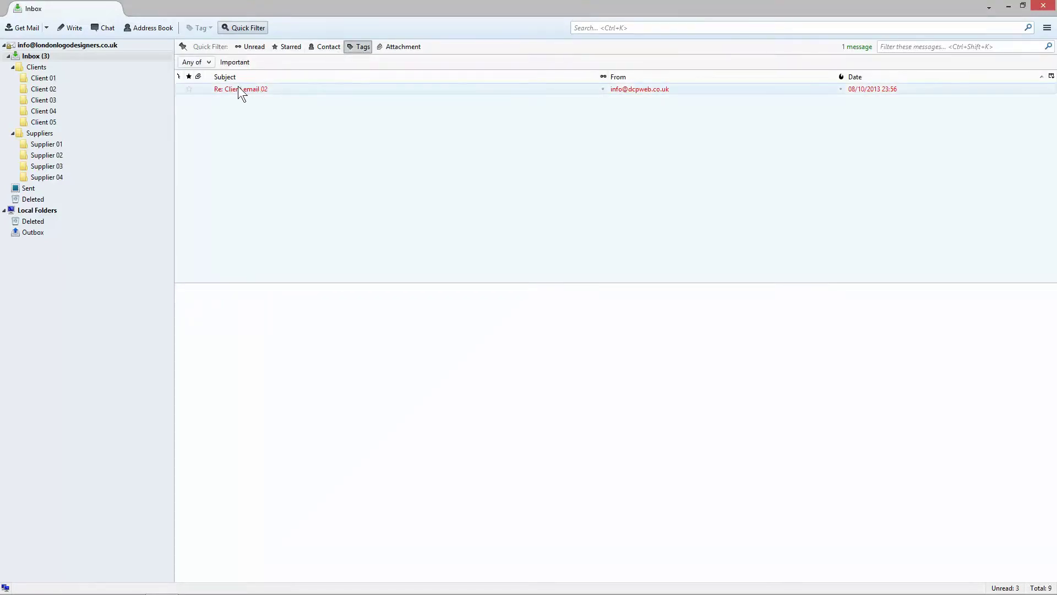
pyautogui.click(359, 47)
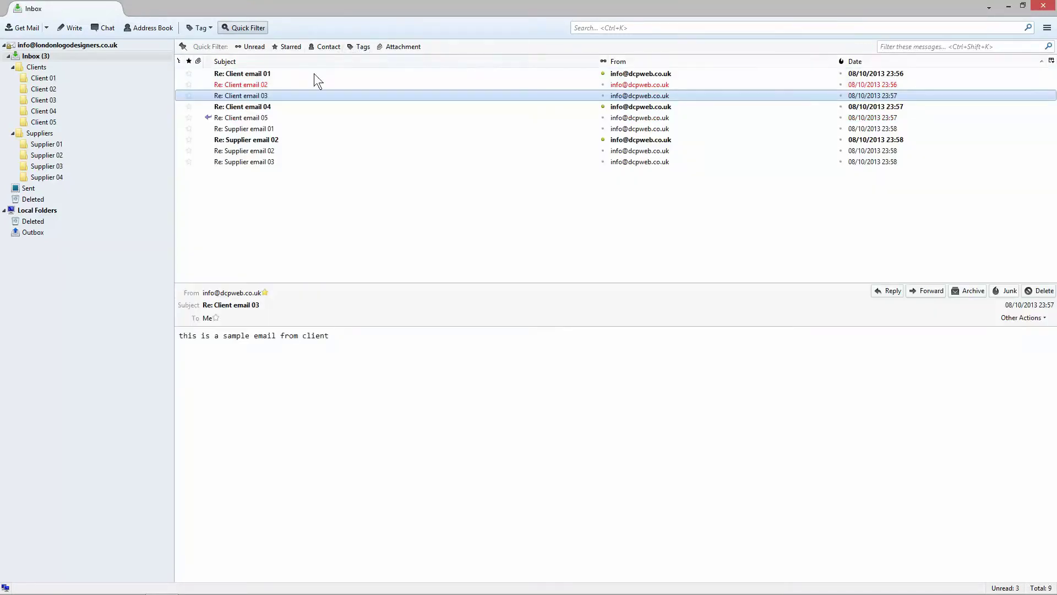
# Step: Remove the Important tag from Client email 02
pyautogui.click(261, 84)
pyautogui.rightClick(260, 85)
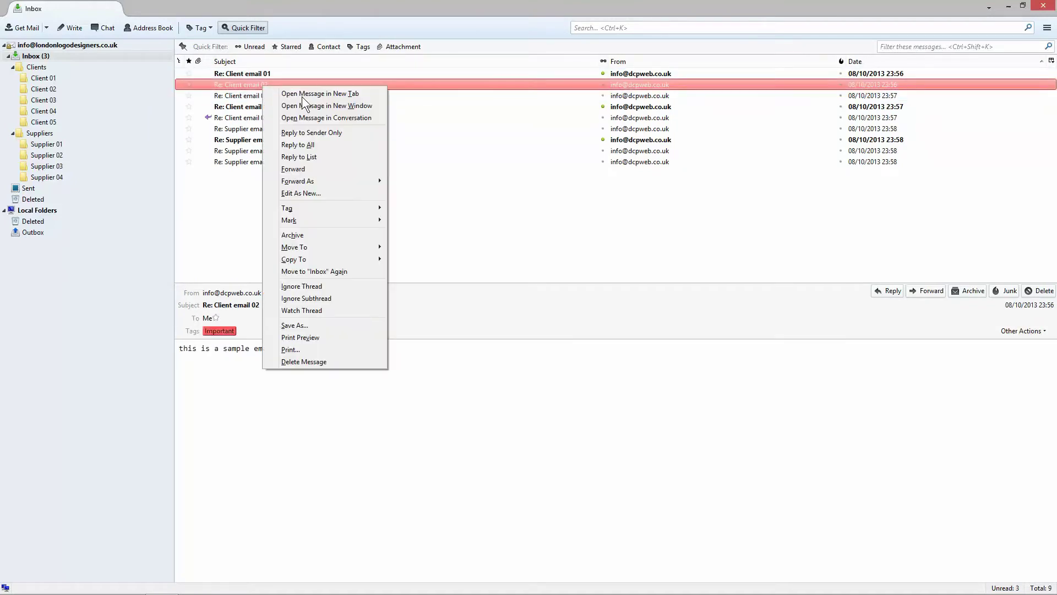
pyautogui.moveTo(348, 208)
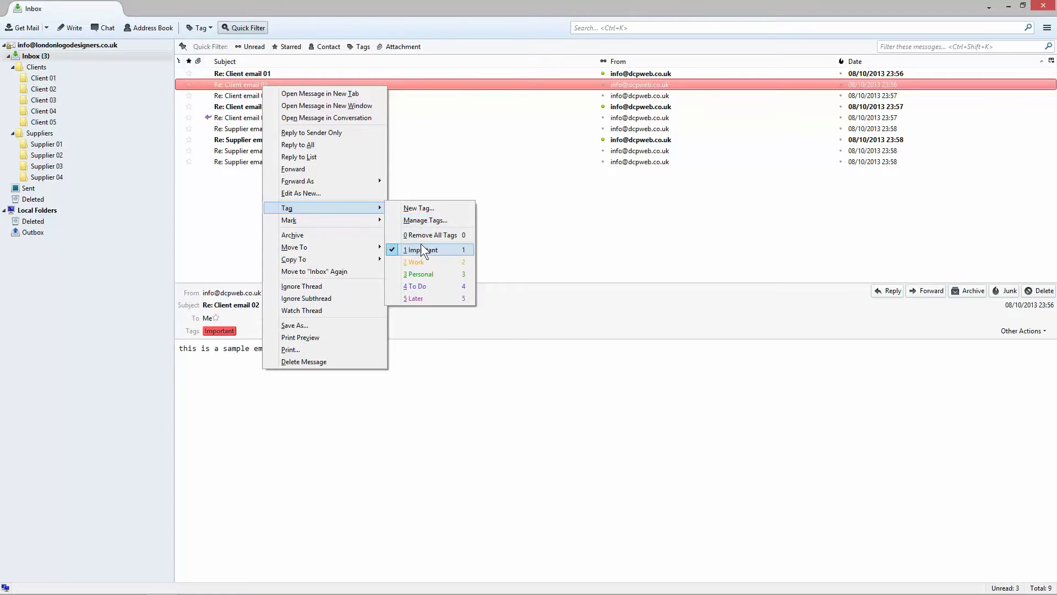
pyautogui.click(420, 246)
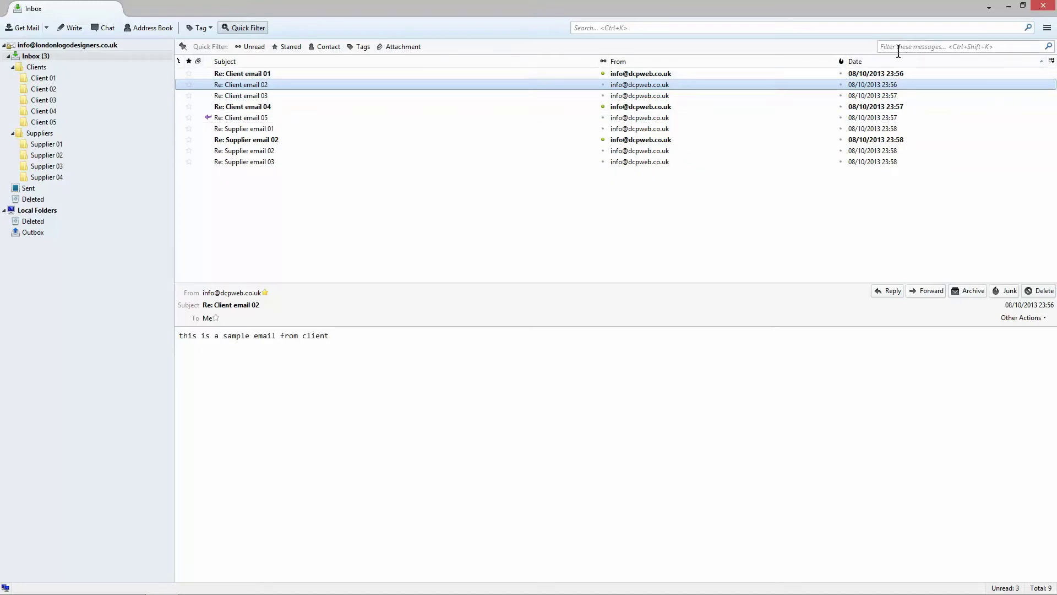
# Step: Filter the message list by the text '01', matching message bodies as well
pyautogui.click(255, 29)
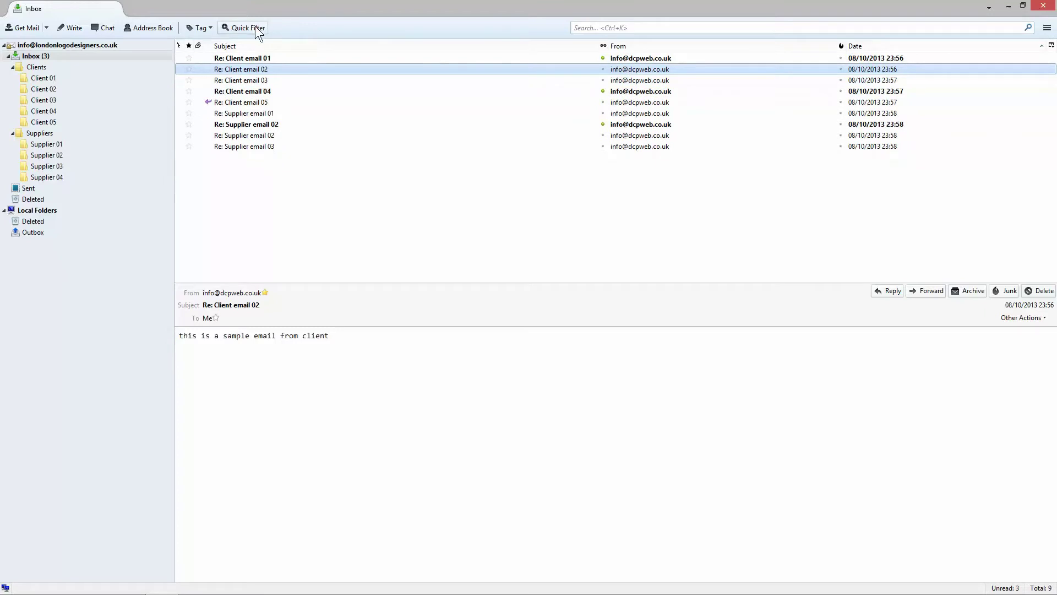
pyautogui.click(253, 27)
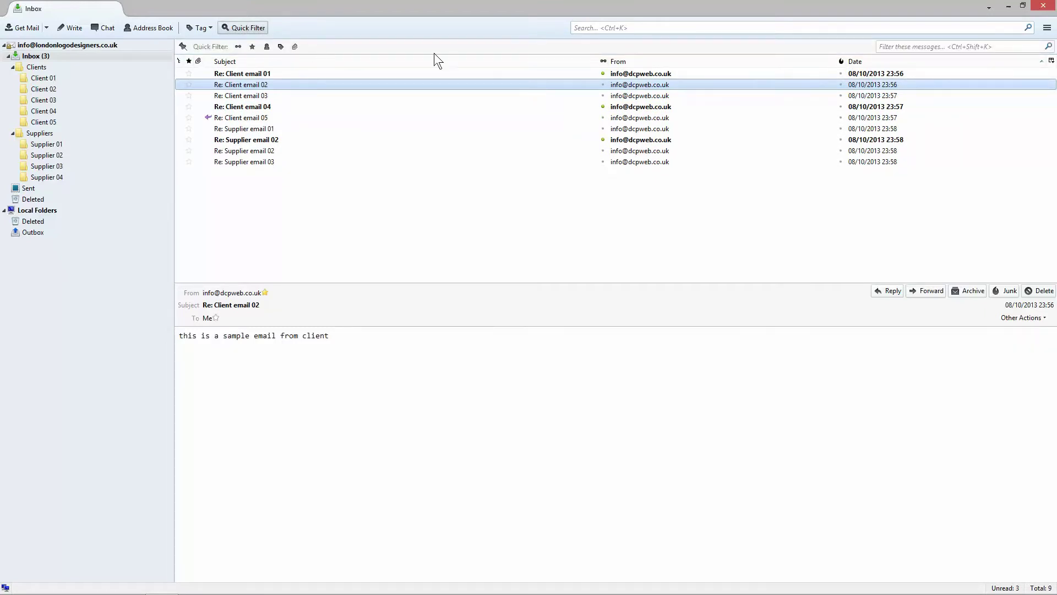
pyautogui.click(895, 46)
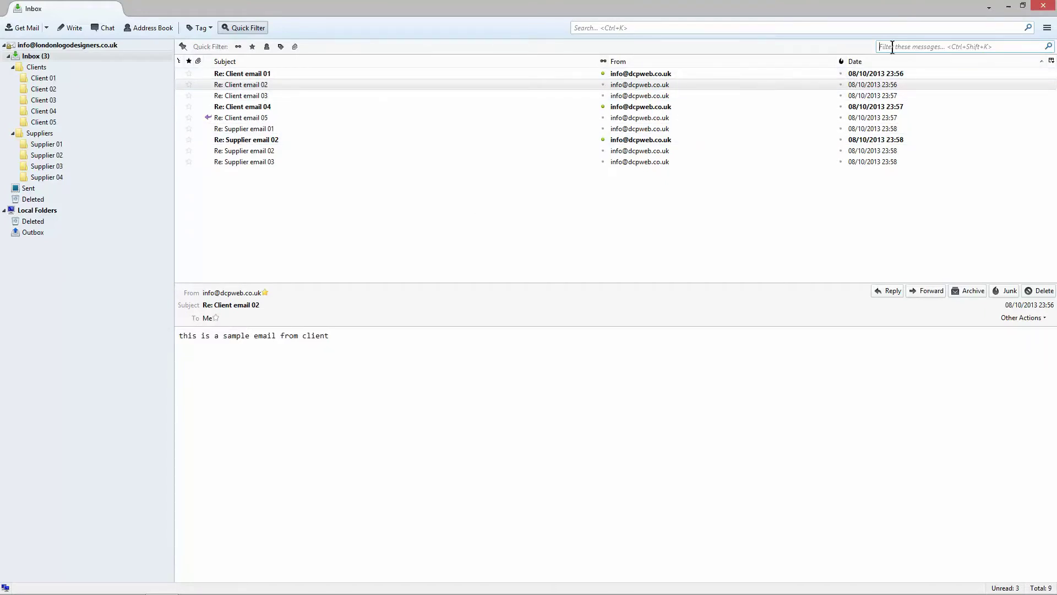
pyautogui.write('01')
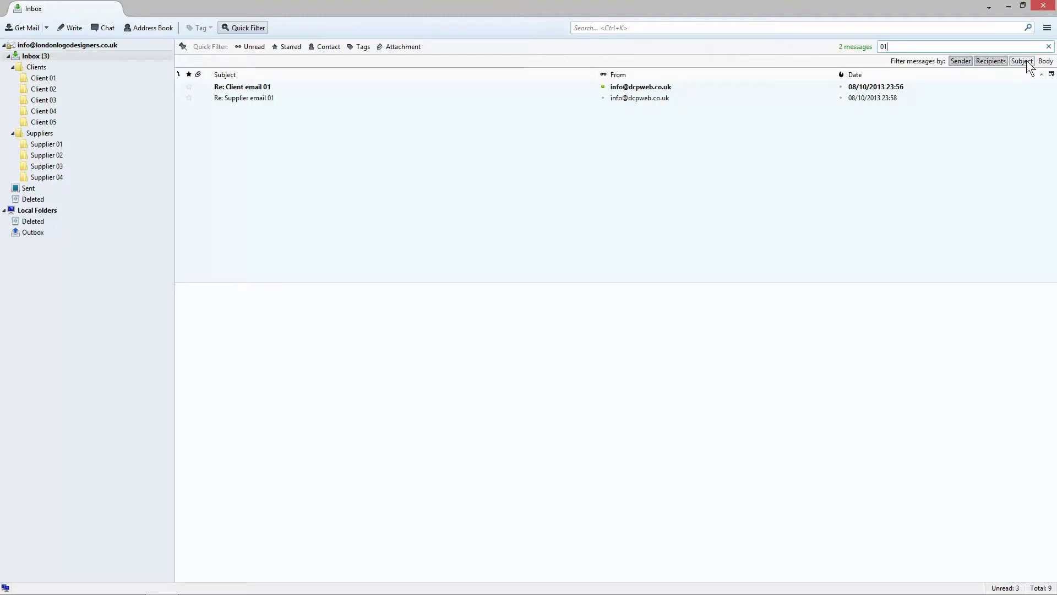
pyautogui.click(1047, 61)
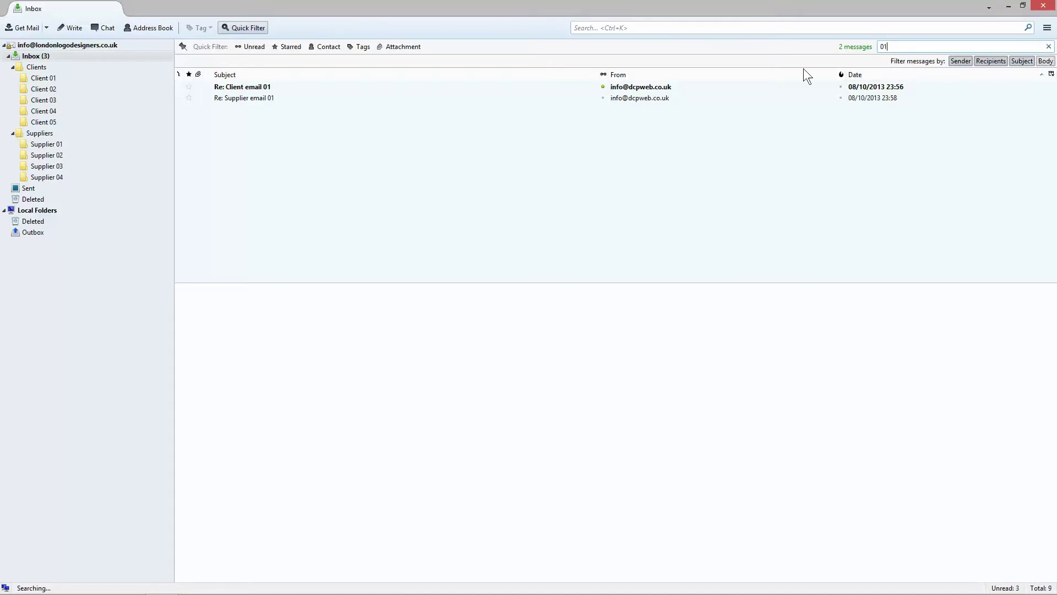
# Step: Read Supplier email 01, then clear the filter and open Client email 01 so it is read
pyautogui.click(253, 97)
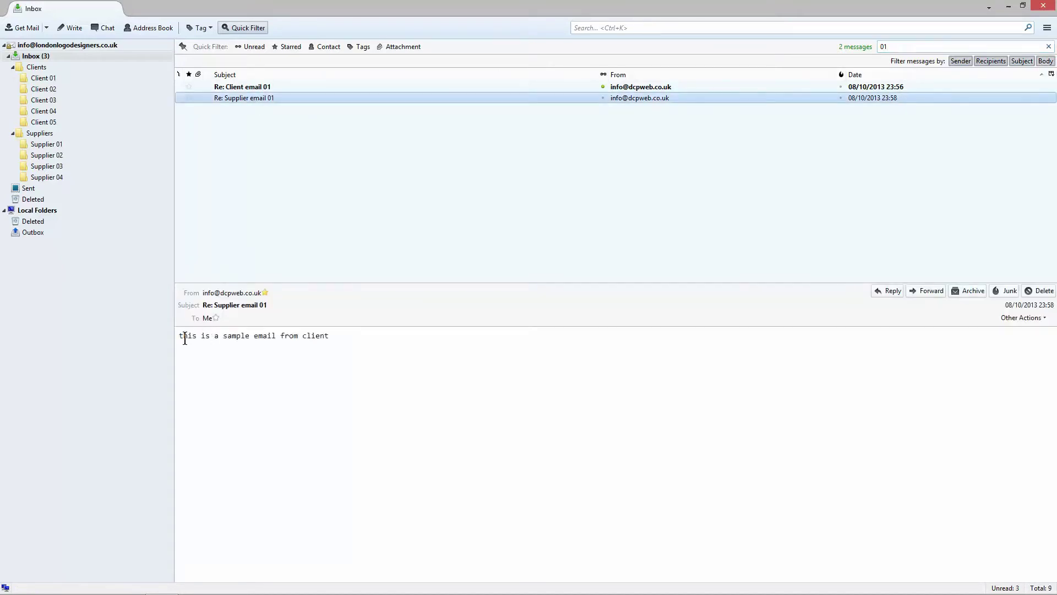
pyautogui.moveTo(183, 335); pyautogui.dragTo(323, 348)
pyautogui.click(337, 341)
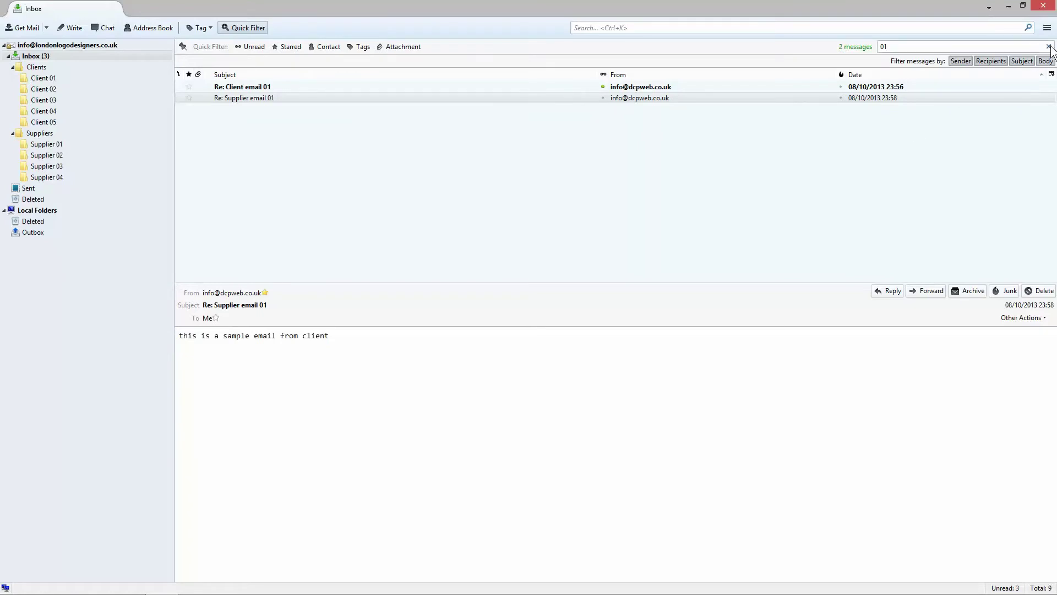
pyautogui.click(285, 97)
pyautogui.click(1048, 46)
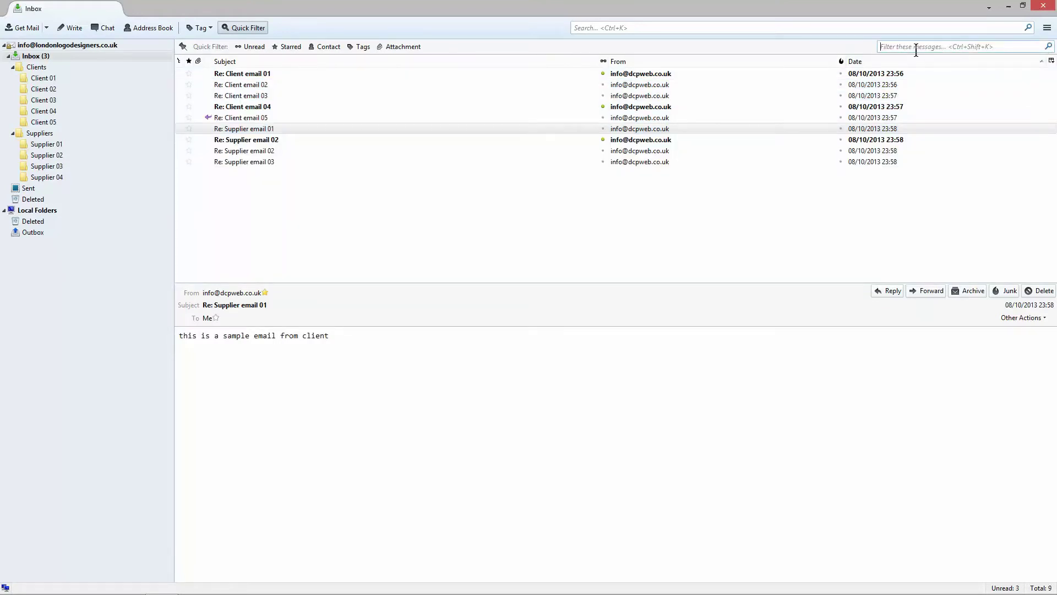
pyautogui.click(247, 74)
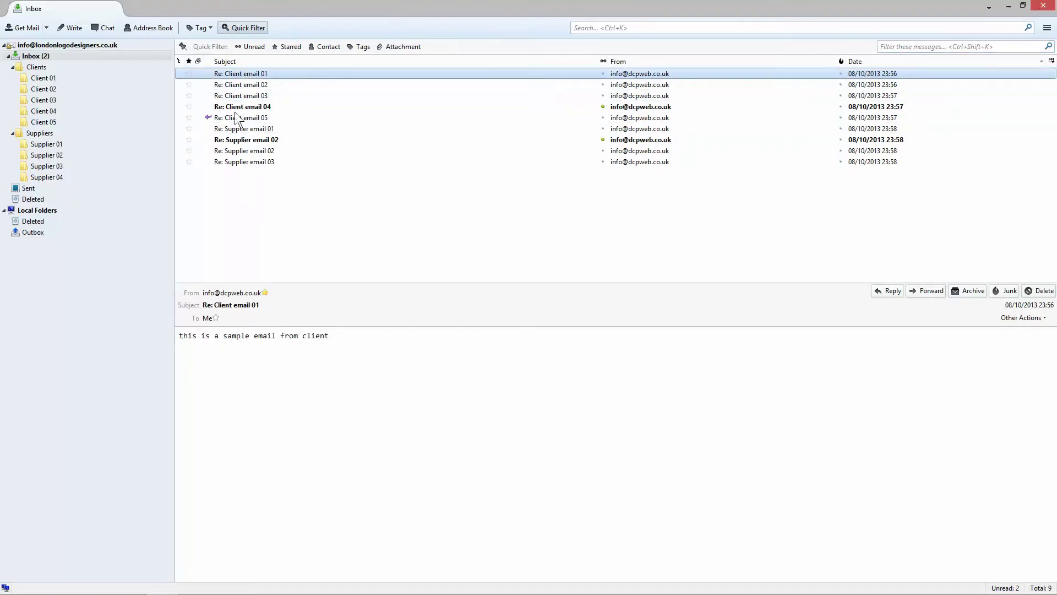
# Step: Reply to Re: Client email 01 with 'This is a test reply' above the signature and send it
pyautogui.click(775, 327)
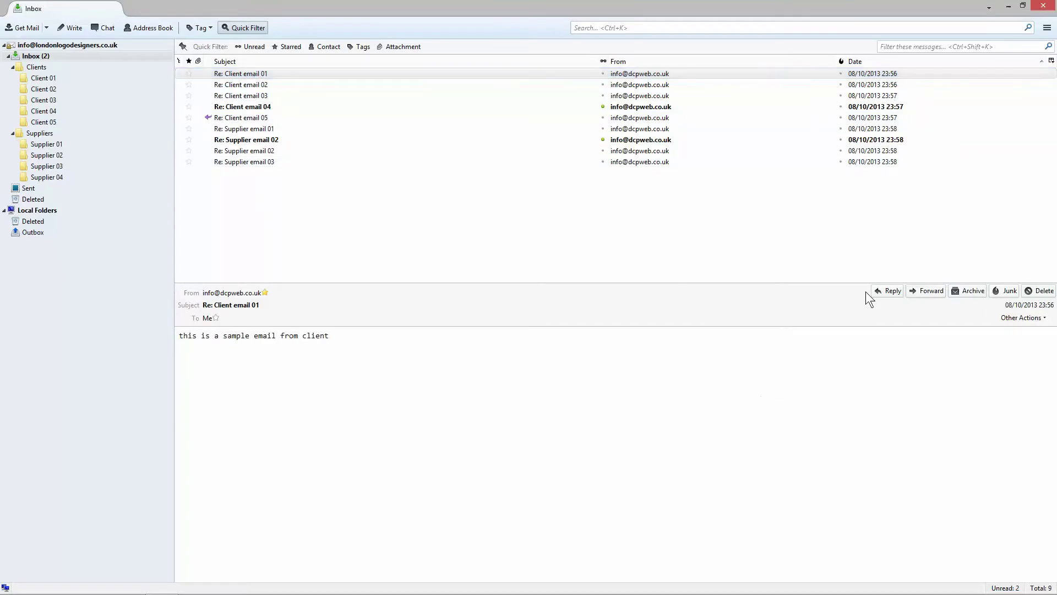
pyautogui.click(888, 291)
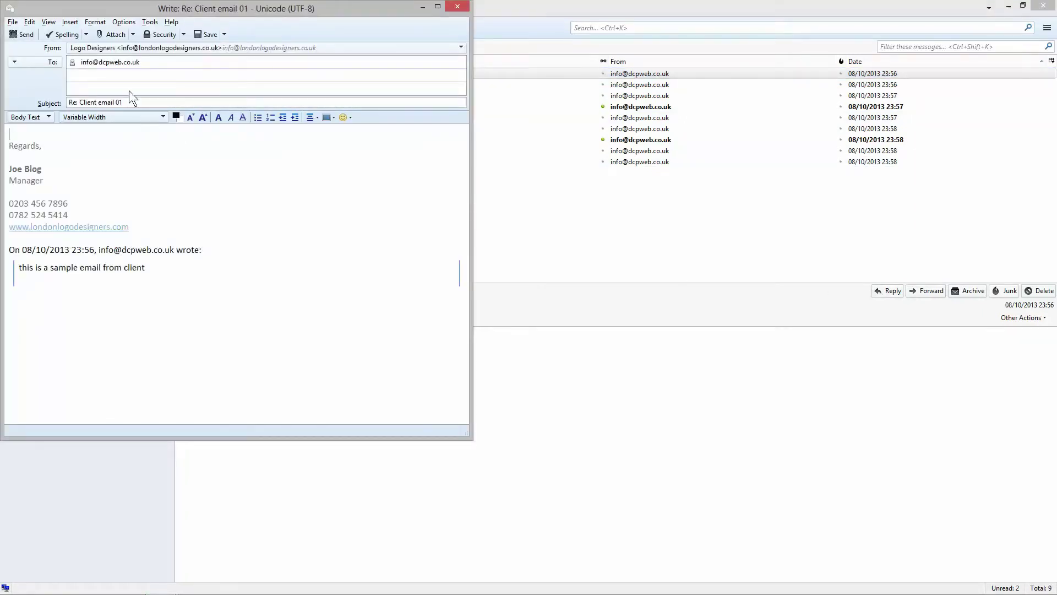
pyautogui.moveTo(213, 9); pyautogui.dragTo(592, 63)
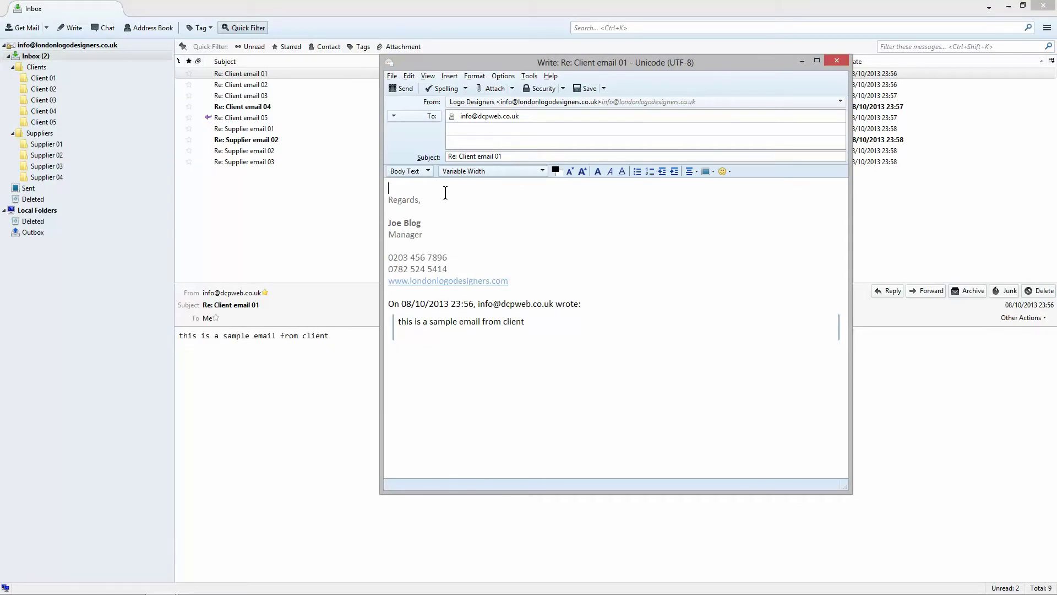
pyautogui.press('Return')
pyautogui.press('Up')
pyautogui.write('Thsi')
pyautogui.press('BackSpace')
pyautogui.press('BackSpace')
pyautogui.press('BackSpace')
pyautogui.write('his is')
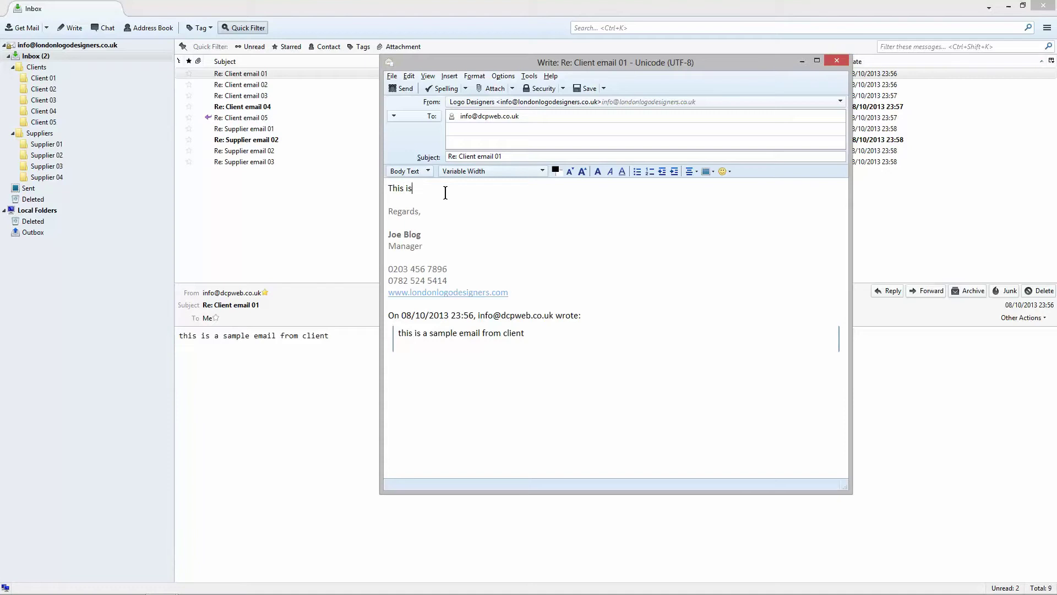
pyautogui.write(' a test reply')
pyautogui.click(401, 88)
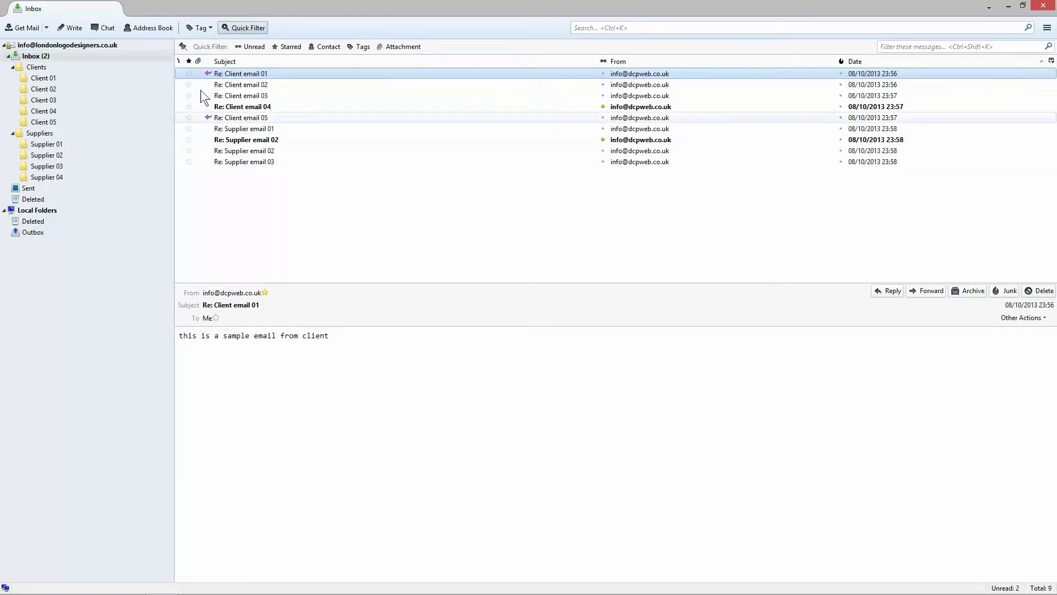
# Step: Forward Re: Client email 02 to the sender's address with the note 'test forward email' and send
pyautogui.click(260, 83)
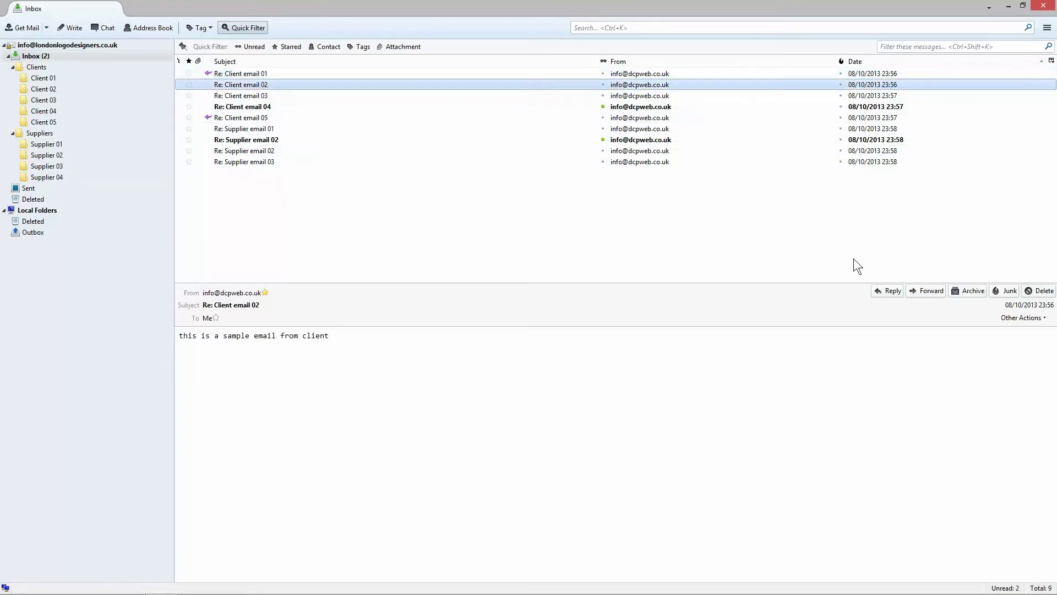
pyautogui.click(930, 290)
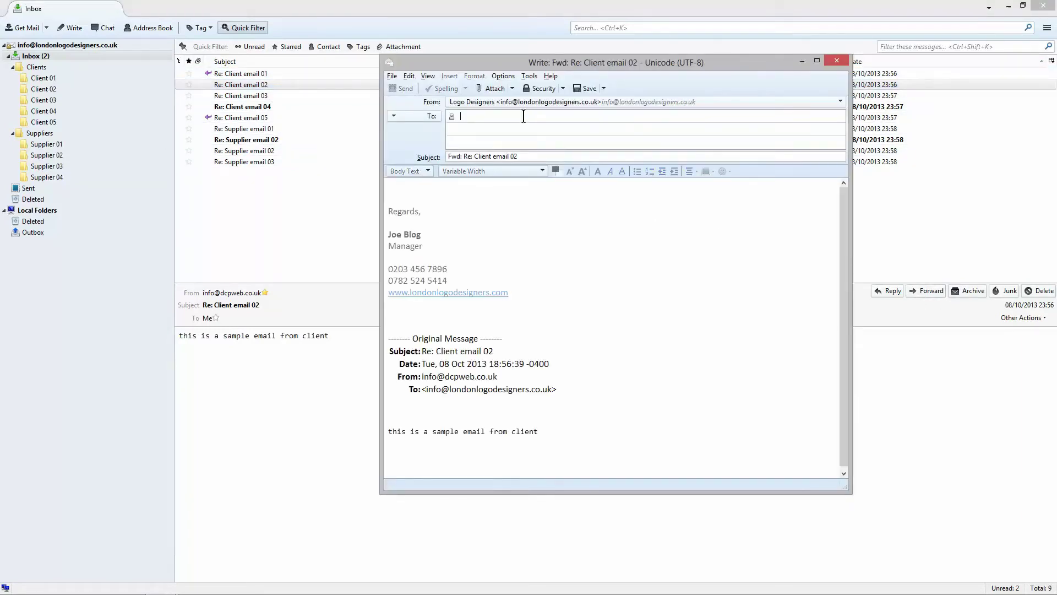
pyautogui.press('Return')
pyautogui.press('Tab')
pyautogui.press('Tab')
pyautogui.write('test forward email')
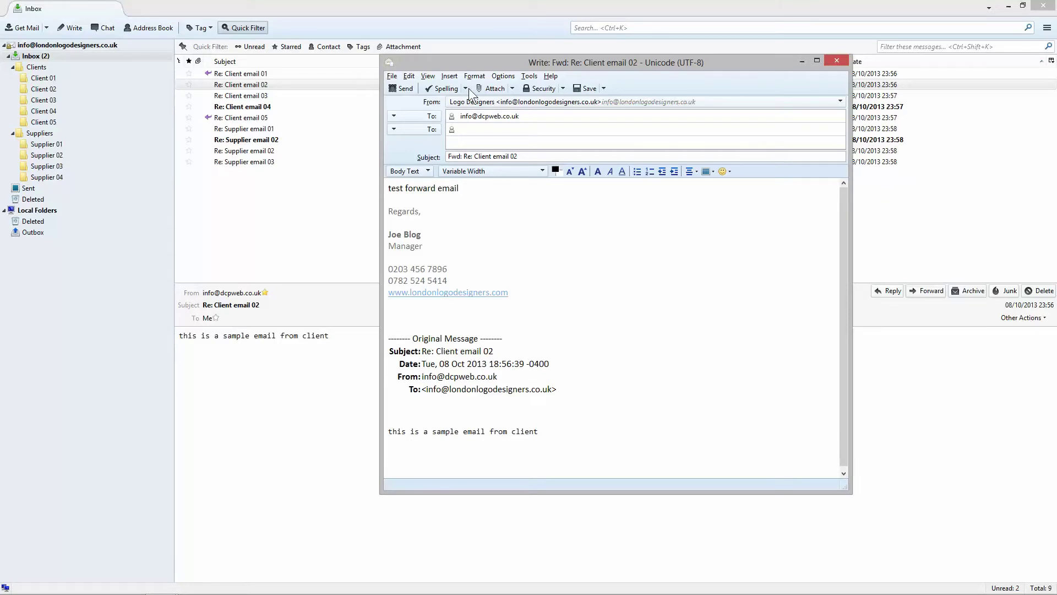
pyautogui.click(405, 91)
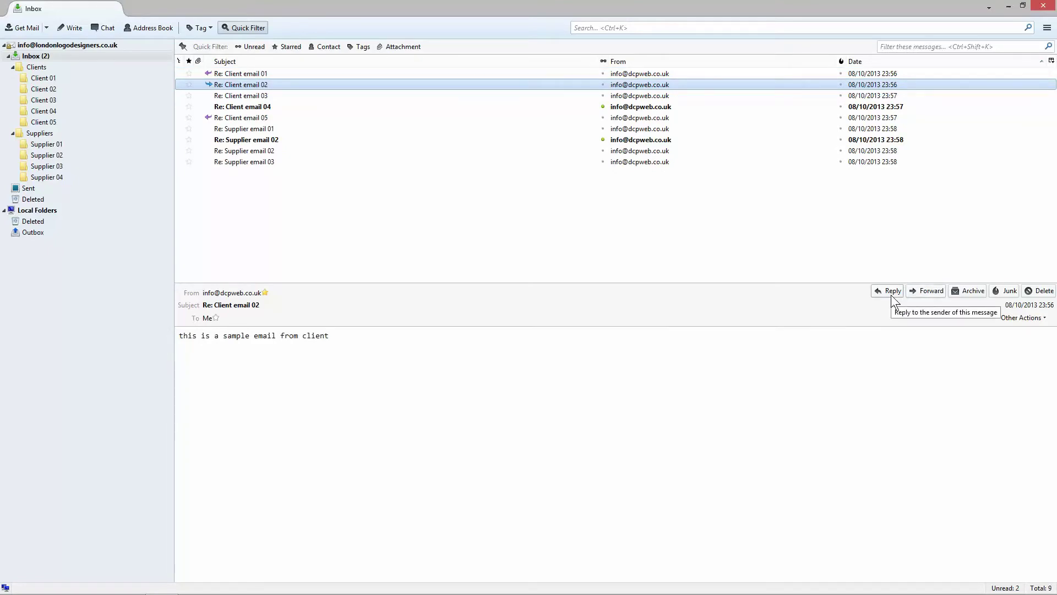
# Step: With Re: Supplier email 02 shown, open and close a reply, a forward and another reply unsent
pyautogui.click(275, 152)
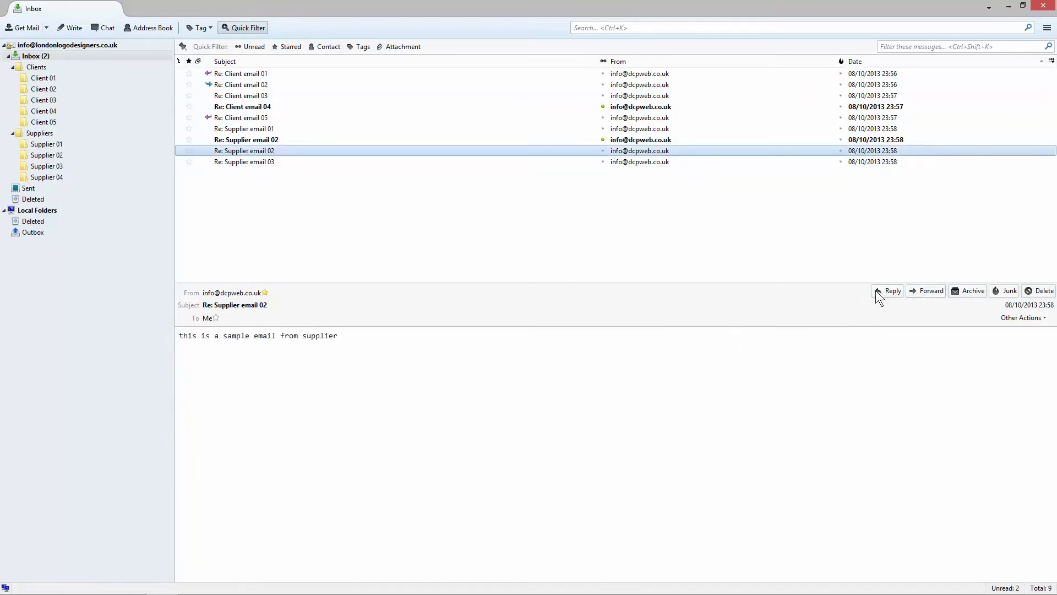
pyautogui.click(875, 290)
pyautogui.moveTo(530, 117); pyautogui.dragTo(453, 124)
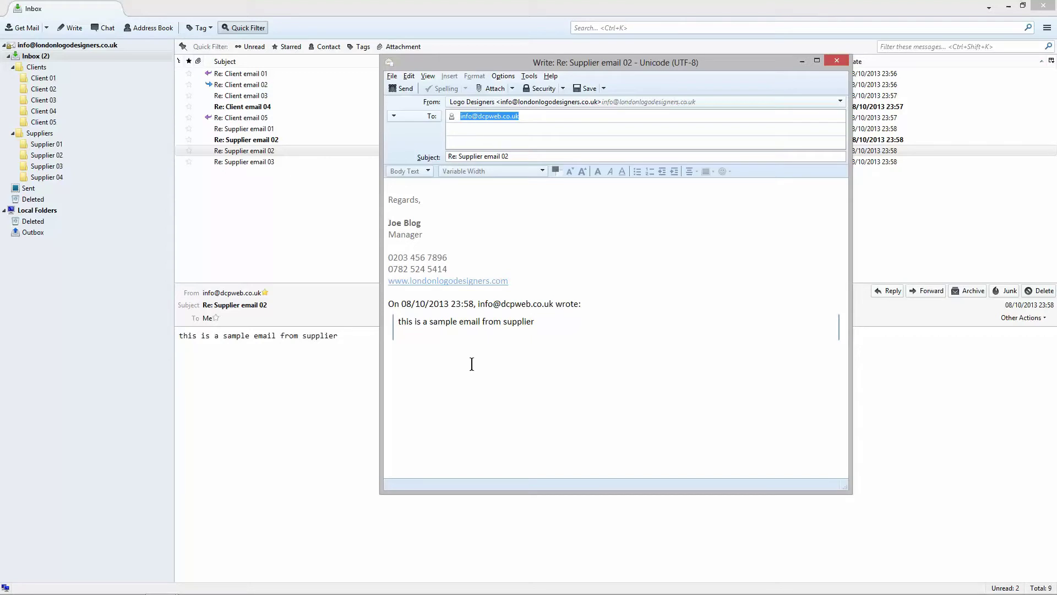
pyautogui.click(836, 61)
pyautogui.click(928, 291)
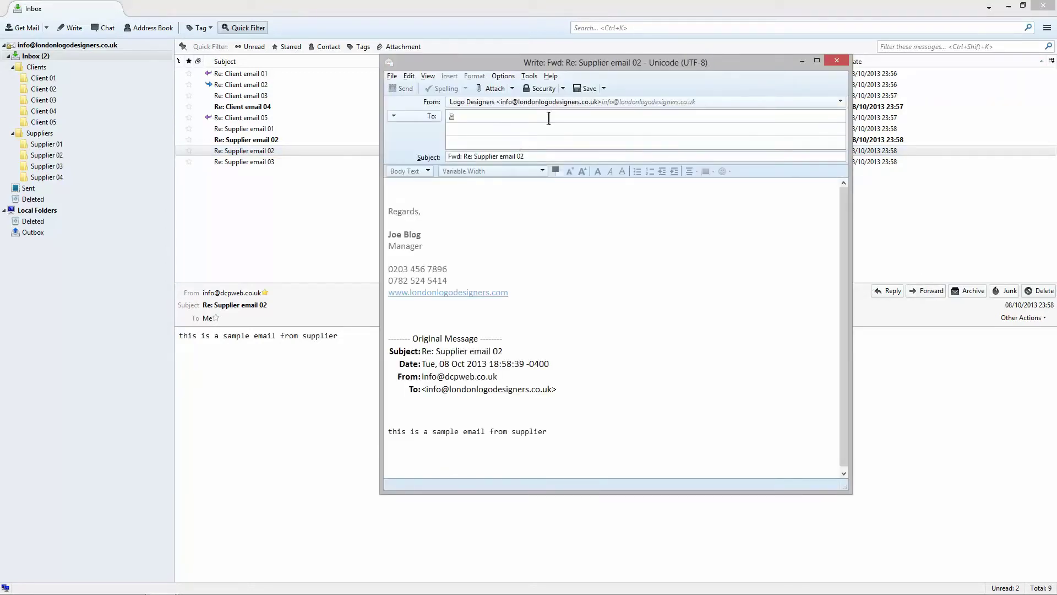
pyautogui.click(836, 61)
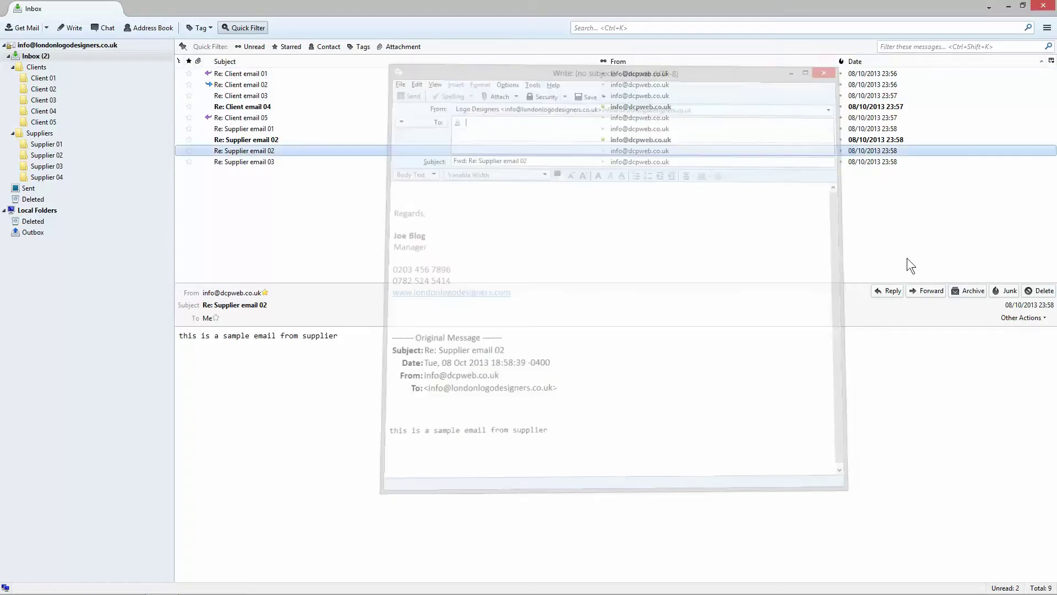
pyautogui.click(887, 292)
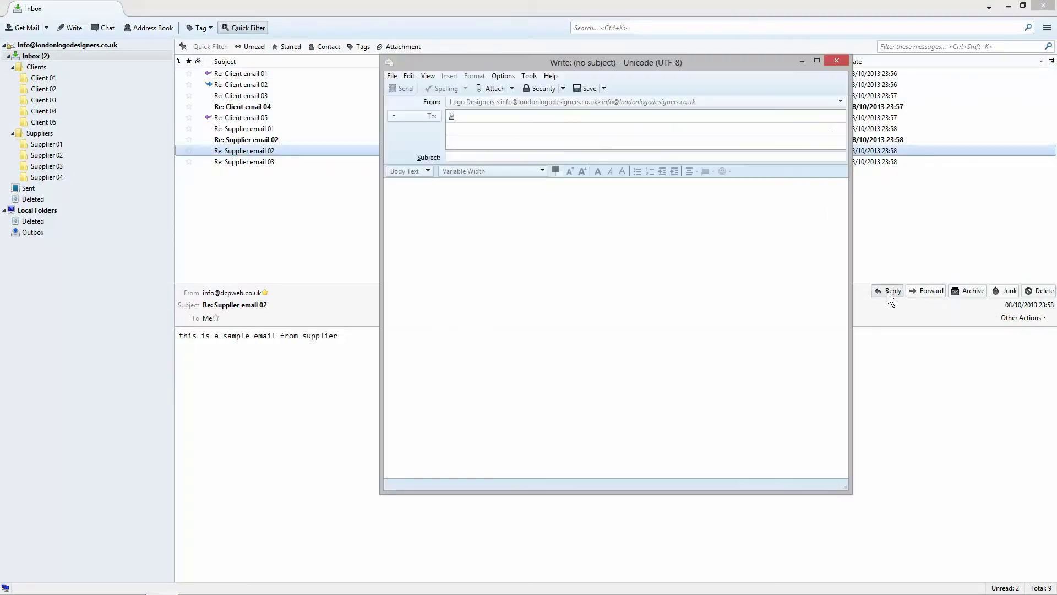
pyautogui.moveTo(521, 116); pyautogui.dragTo(430, 116)
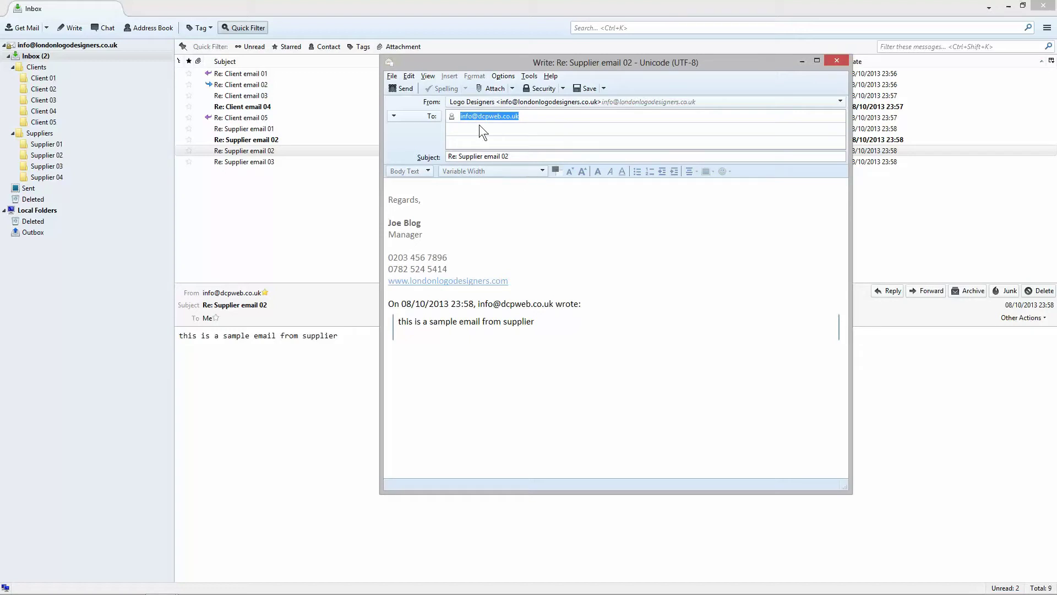
pyautogui.click(836, 61)
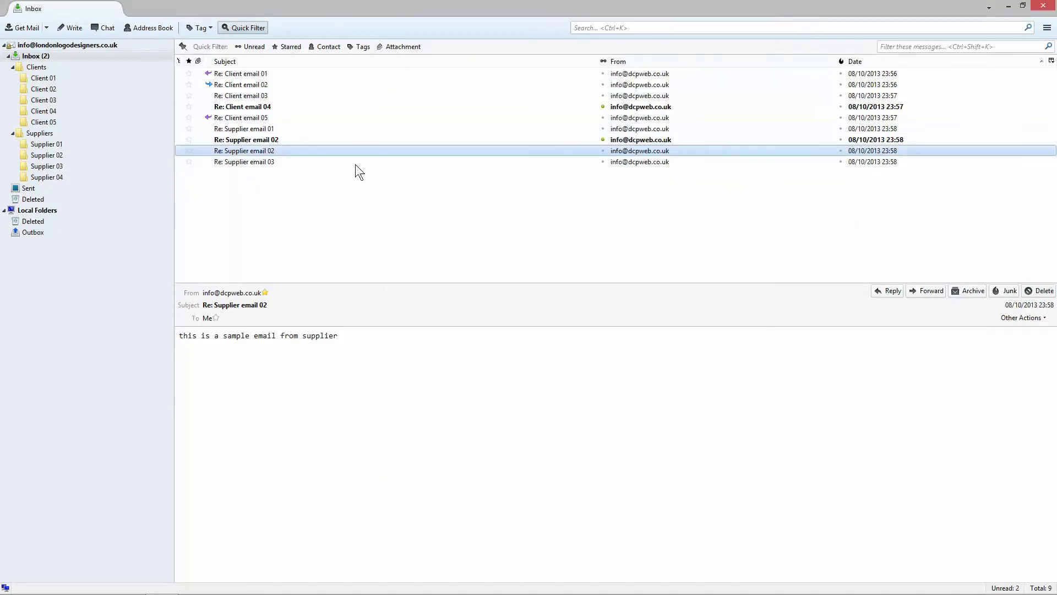
# Step: Reply to Re: Supplier email 01 and add a second test address as a Cc recipient
pyautogui.click(243, 130)
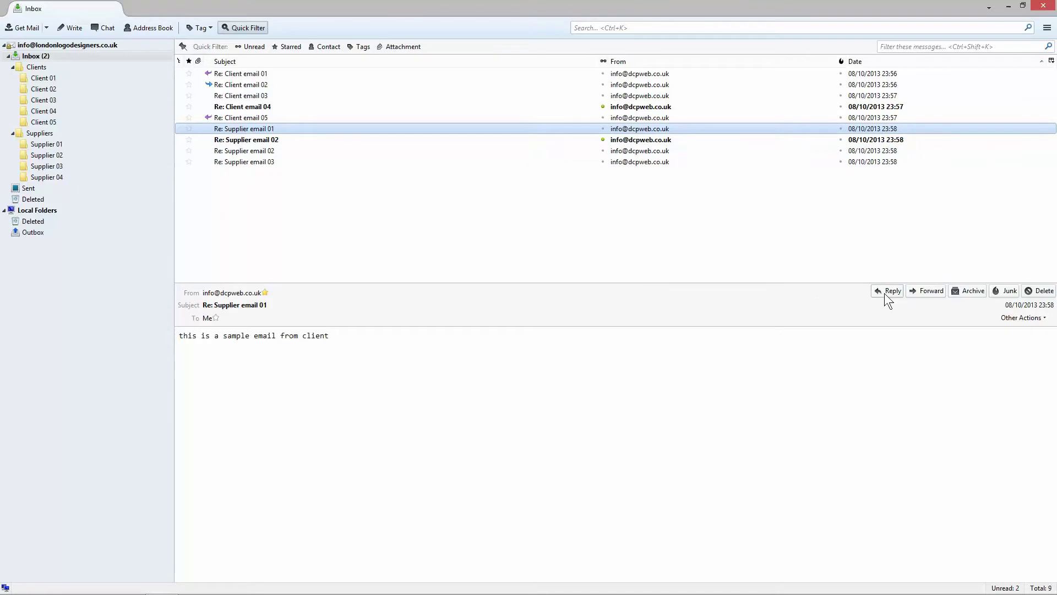
pyautogui.click(886, 291)
pyautogui.click(459, 132)
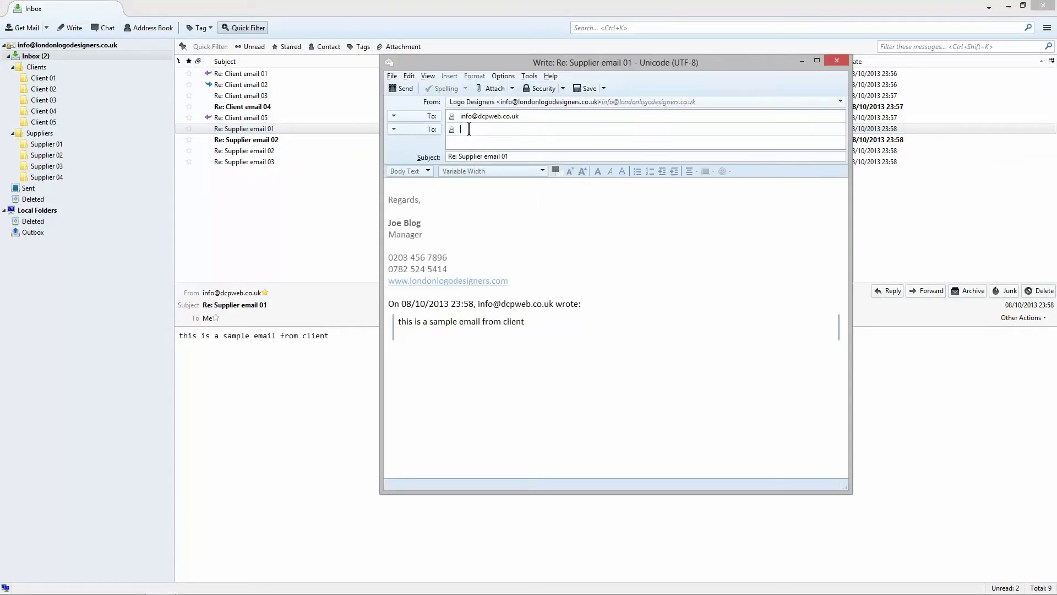
pyautogui.moveTo(465, 163); pyautogui.dragTo(457, 188)
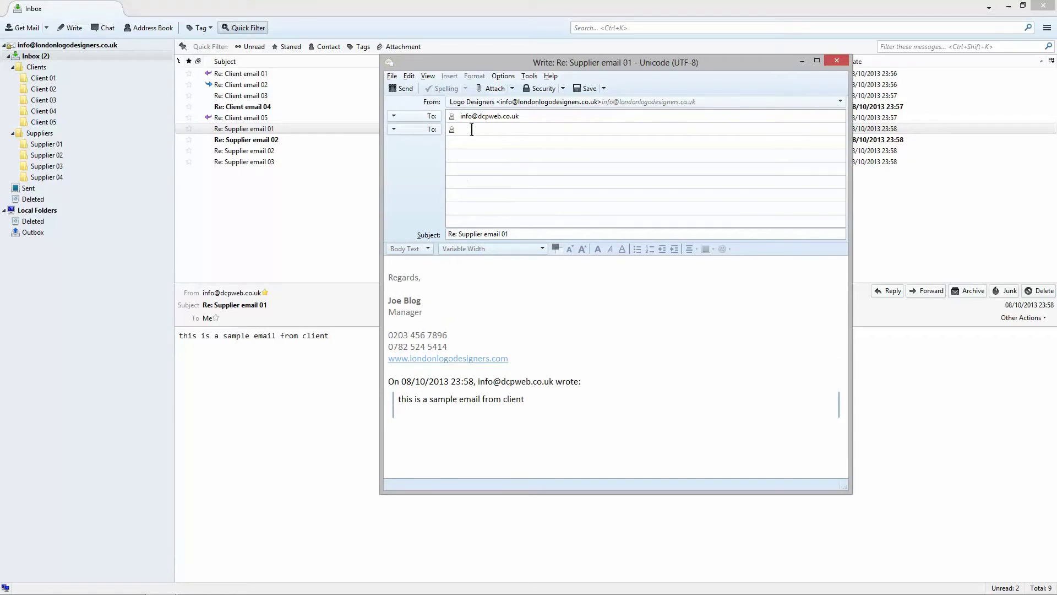
pyautogui.write('test@test.com')
pyautogui.click(425, 128)
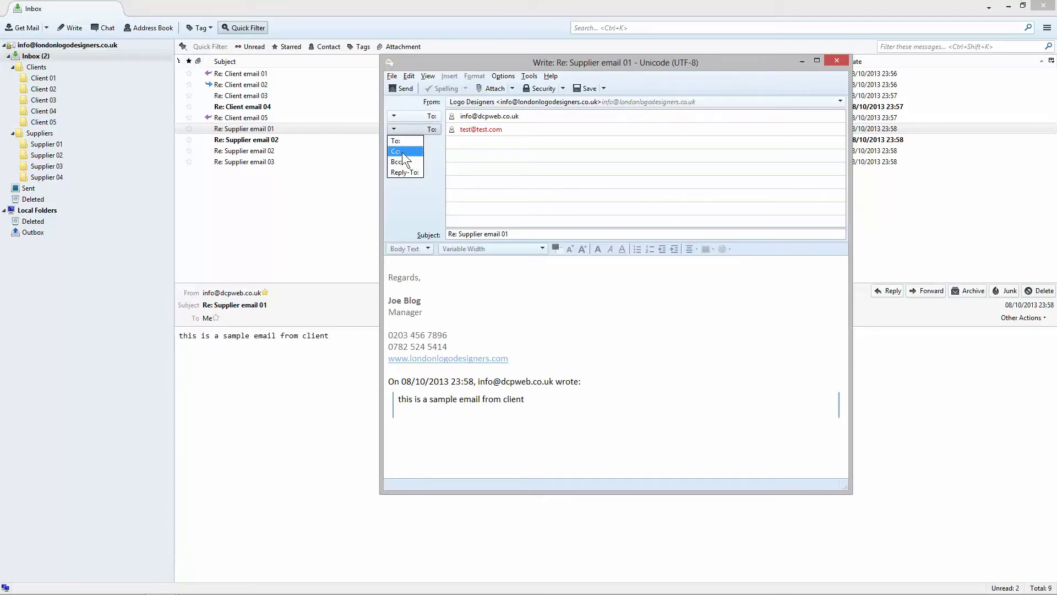
pyautogui.click(412, 150)
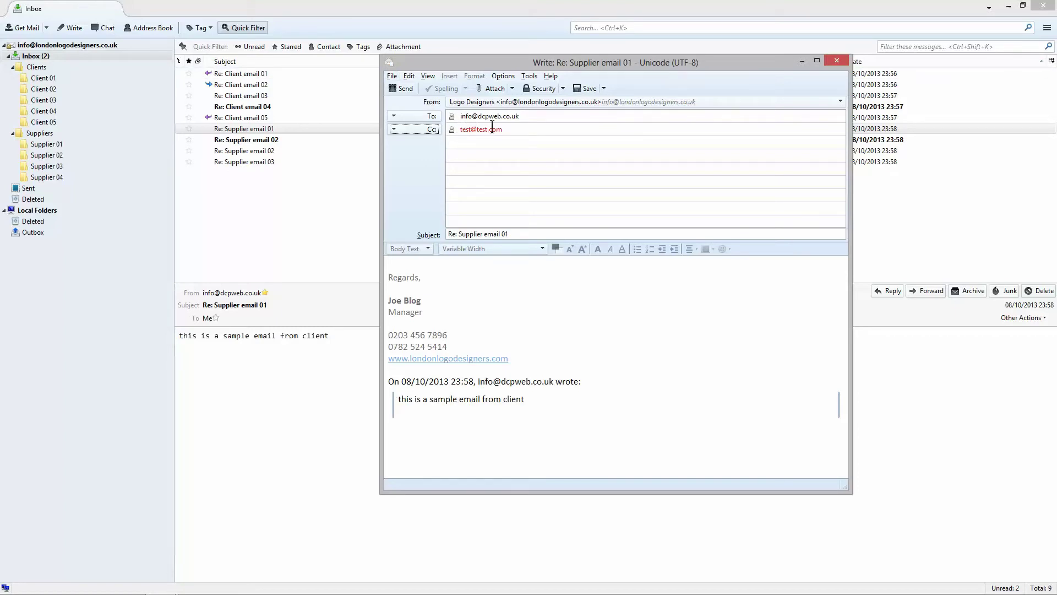
# Step: Change the second address's recipient type from Cc to Bcc
pyautogui.click(431, 131)
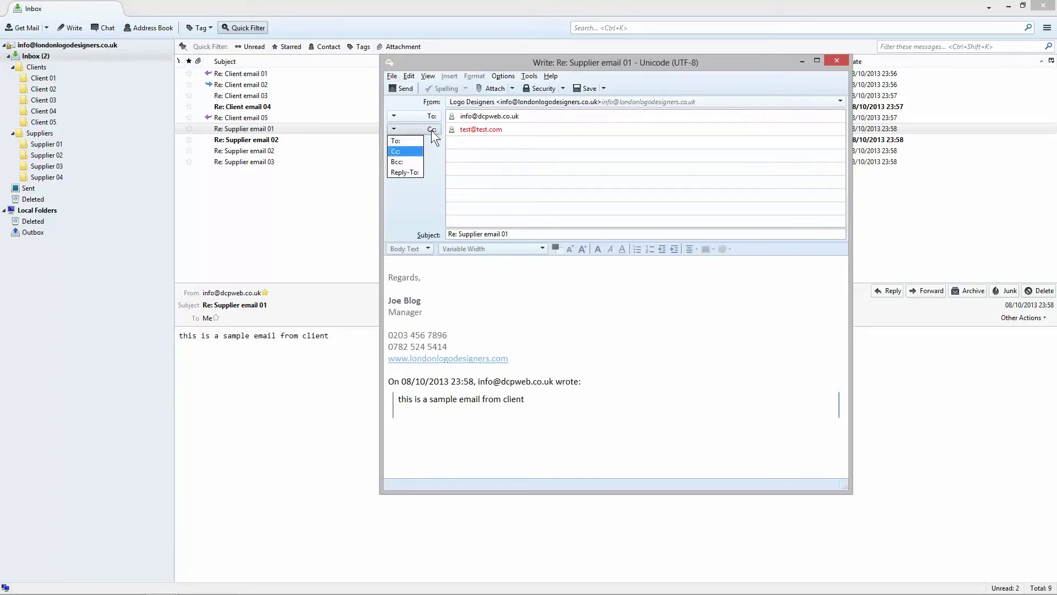
pyautogui.click(425, 129)
pyautogui.click(425, 132)
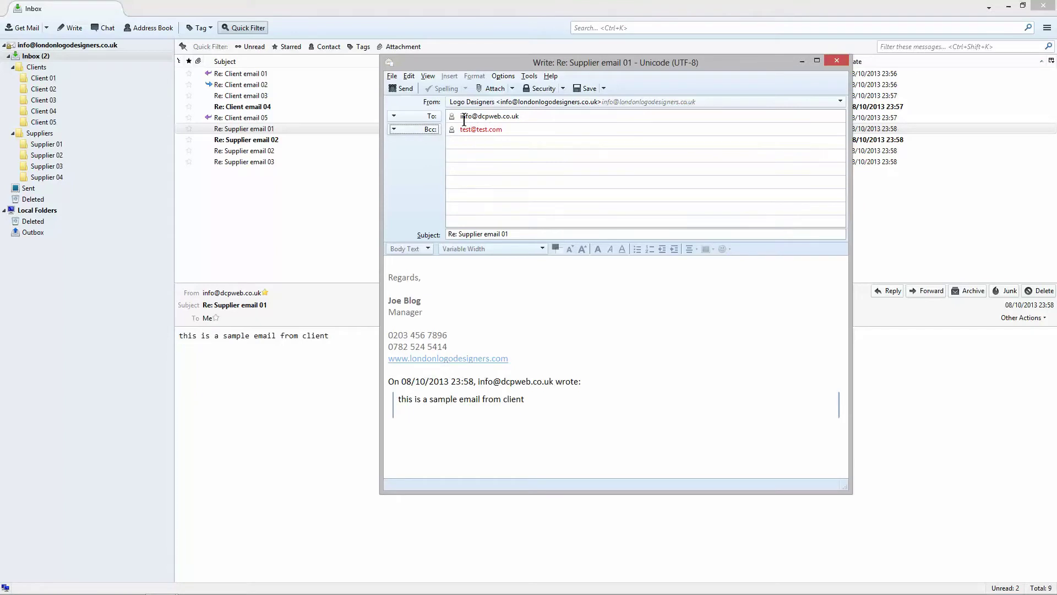
pyautogui.moveTo(461, 117); pyautogui.dragTo(458, 130)
pyautogui.click(421, 129)
pyautogui.click(412, 161)
pyautogui.click(438, 266)
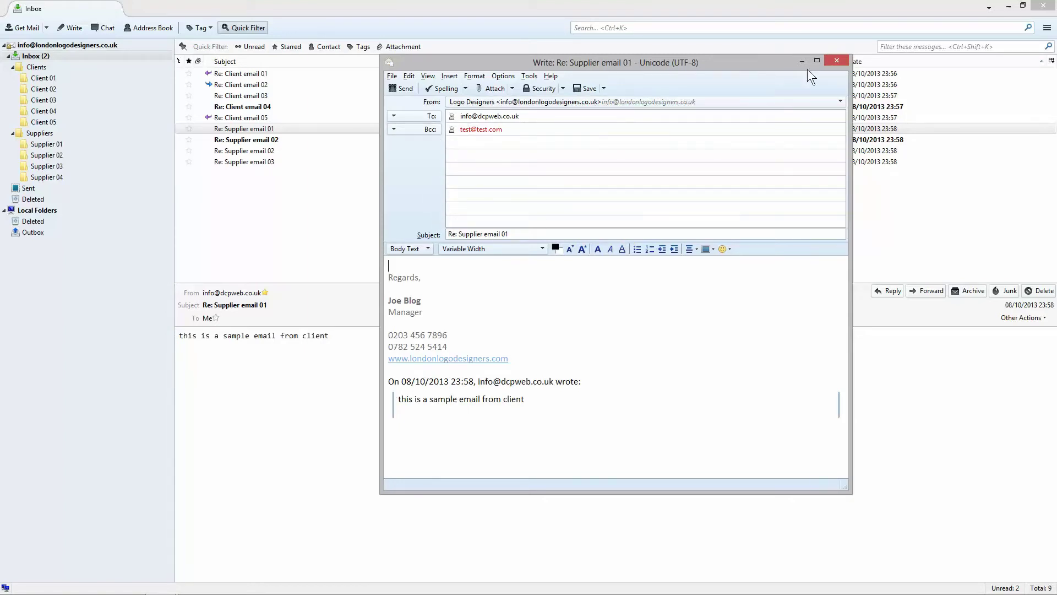
# Step: Close the reply choosing Don't Save, then show the Sent folder
pyautogui.click(834, 59)
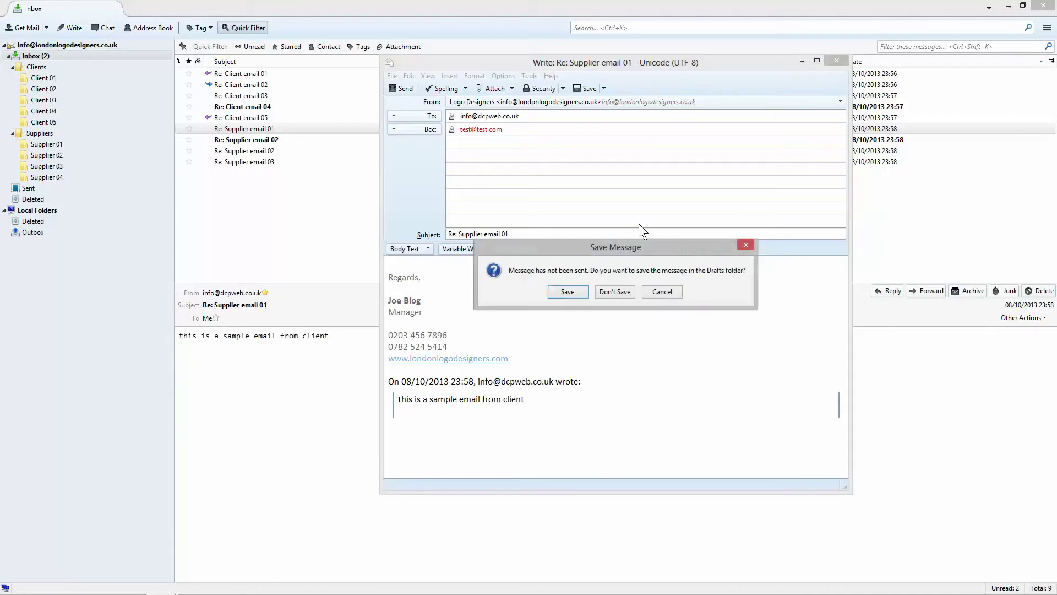
pyautogui.click(616, 292)
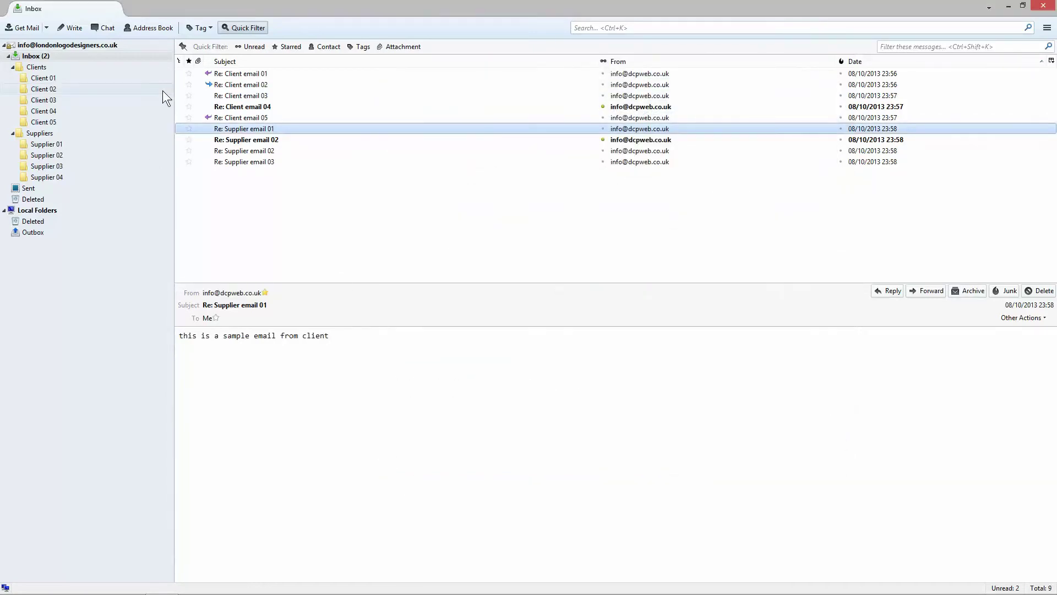
pyautogui.click(59, 186)
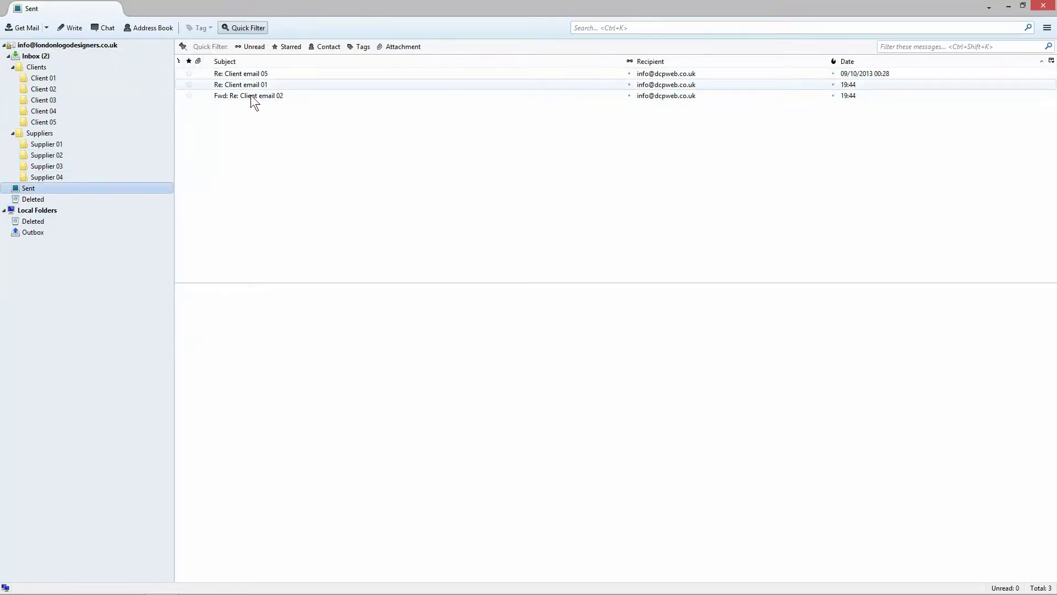
# Step: Drag Re: Client email 01, 02 and 05 from the Inbox into their client folders
pyautogui.click(71, 56)
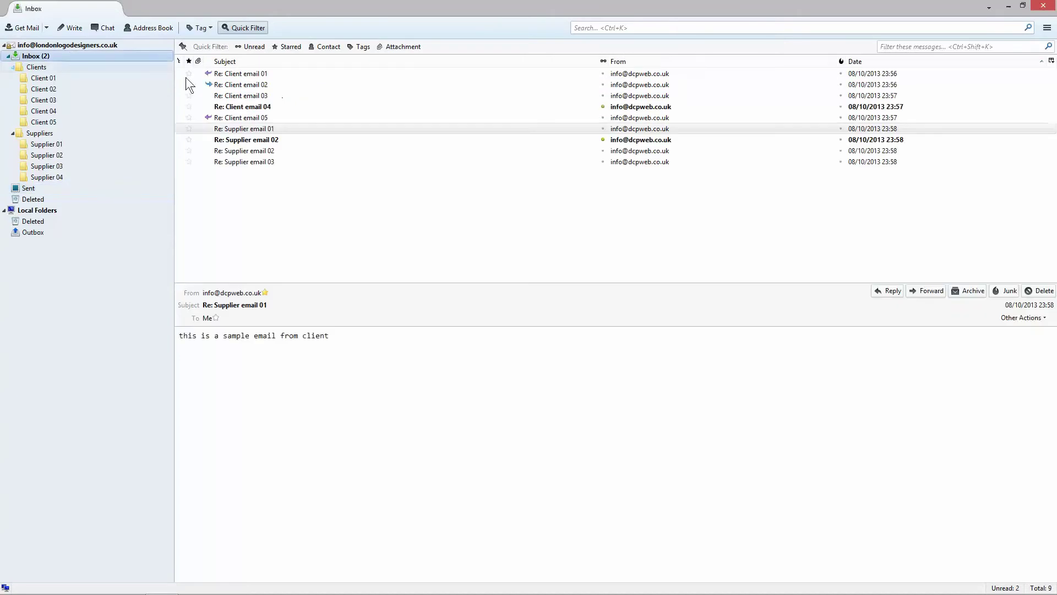
pyautogui.click(227, 75)
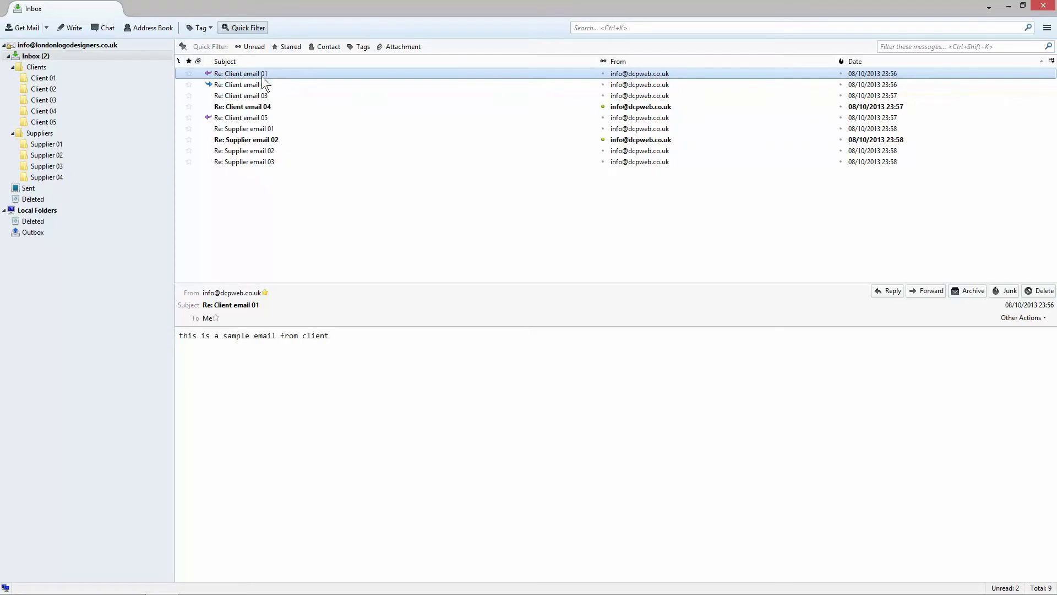
pyautogui.moveTo(254, 75); pyautogui.dragTo(51, 84)
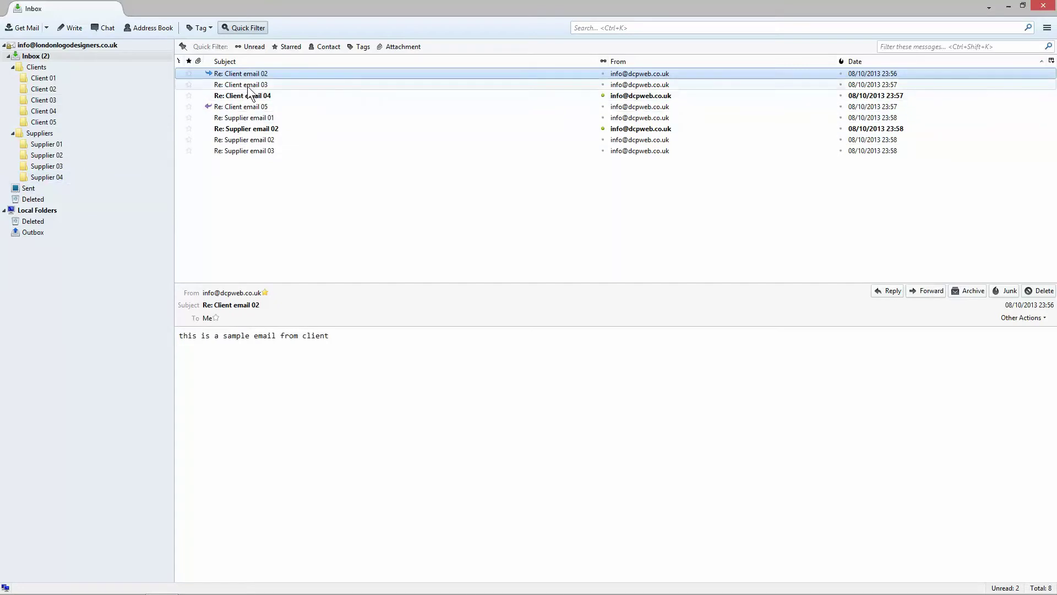
pyautogui.moveTo(246, 73); pyautogui.dragTo(55, 92)
pyautogui.click(236, 95)
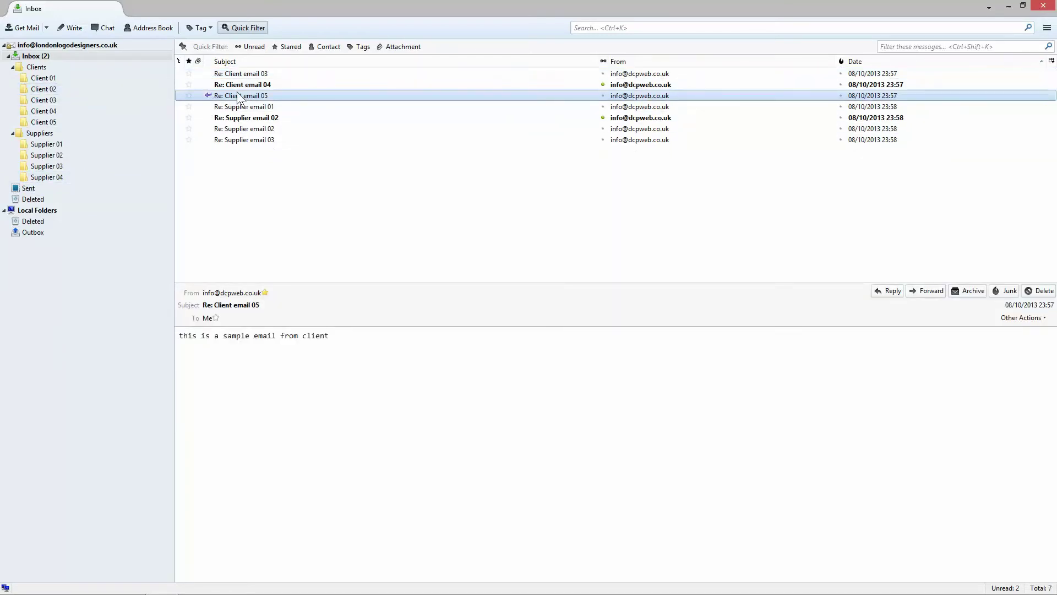
pyautogui.moveTo(236, 95); pyautogui.dragTo(55, 123)
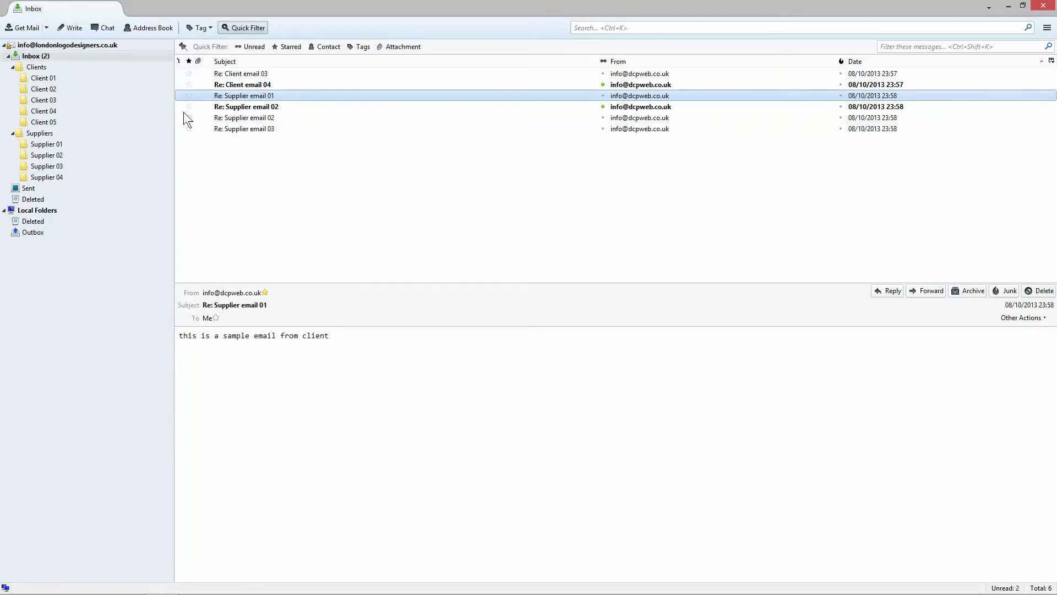
# Step: Inspect the Re: Client email 01 message inside the Client 01 folder
pyautogui.click(49, 78)
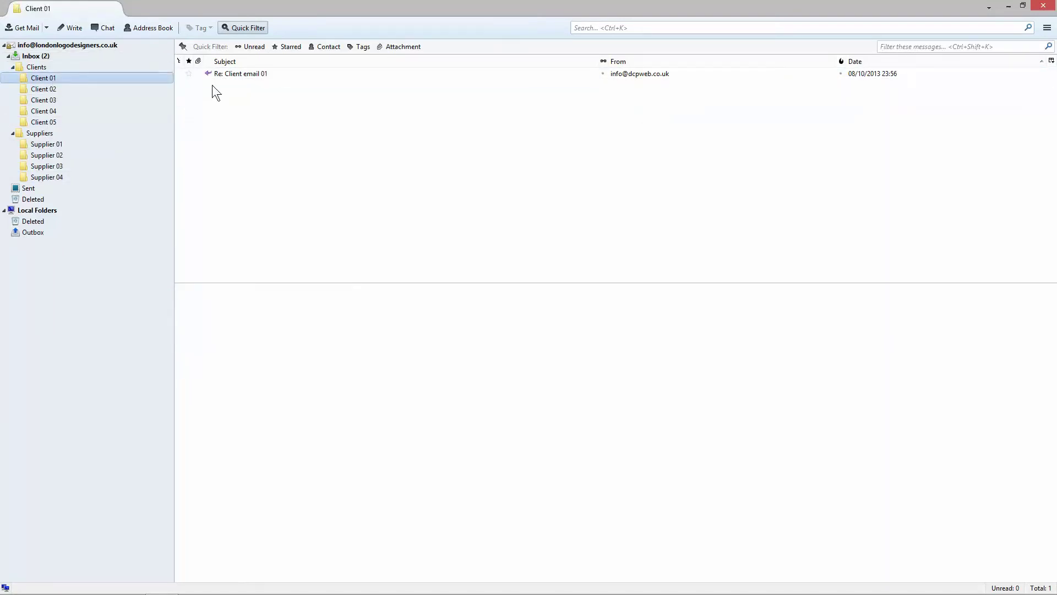
pyautogui.click(252, 75)
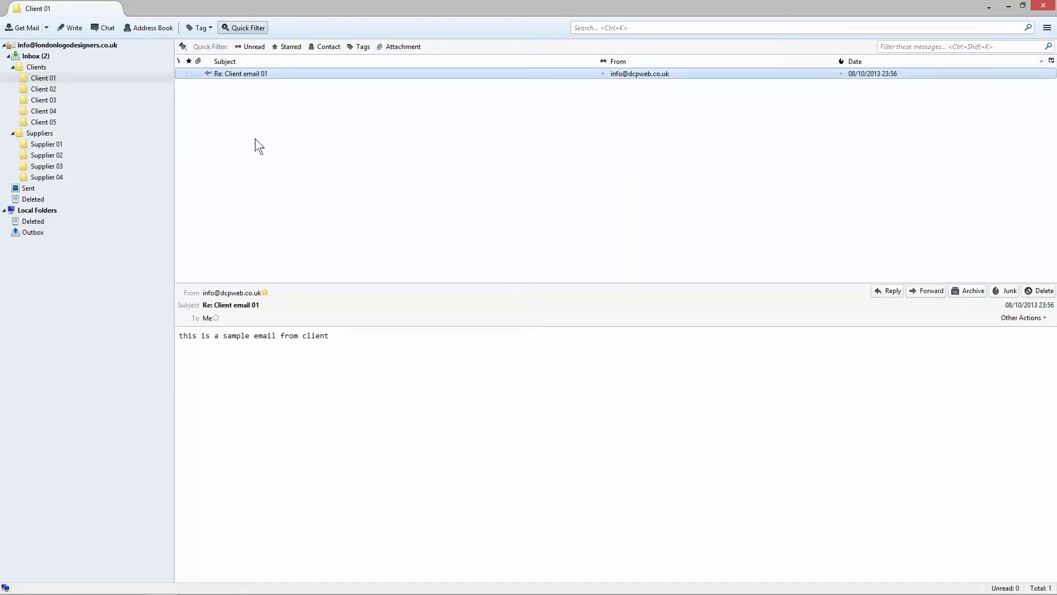
pyautogui.moveTo(188, 336); pyautogui.dragTo(342, 343)
pyautogui.click(343, 342)
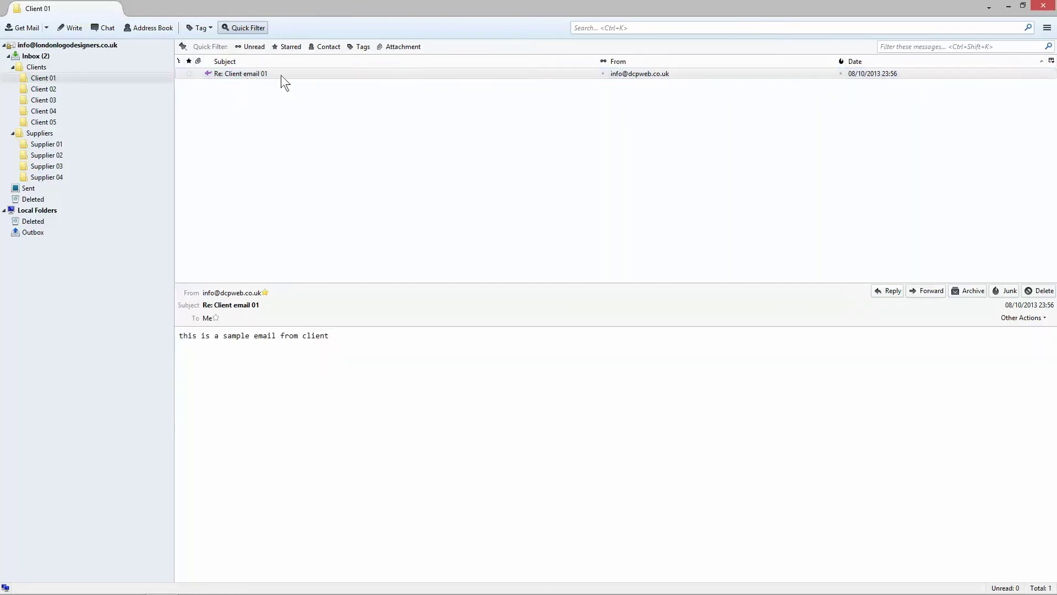
pyautogui.click(249, 74)
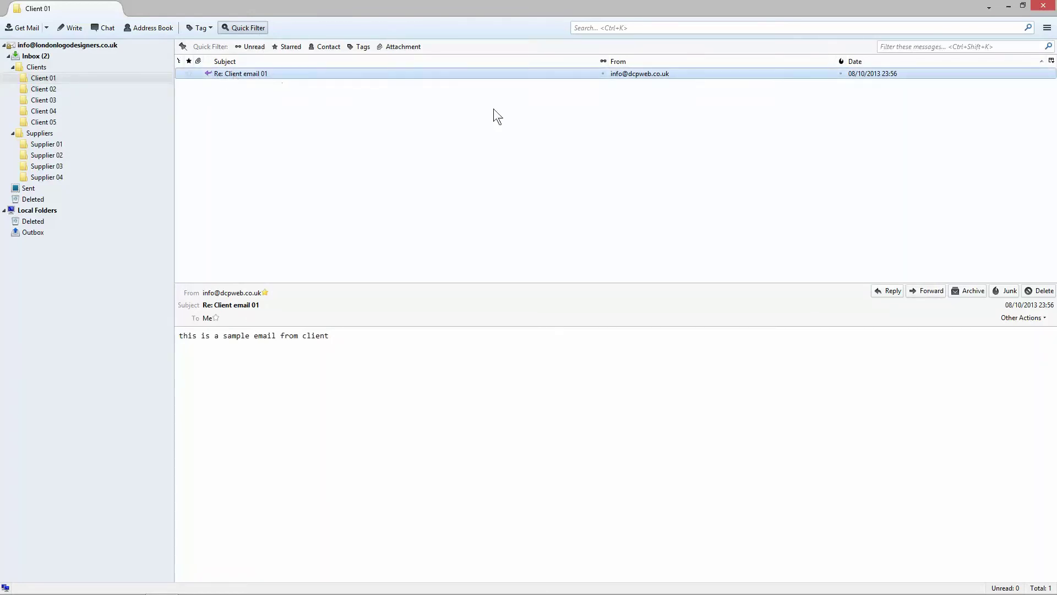
pyautogui.press('Tab')
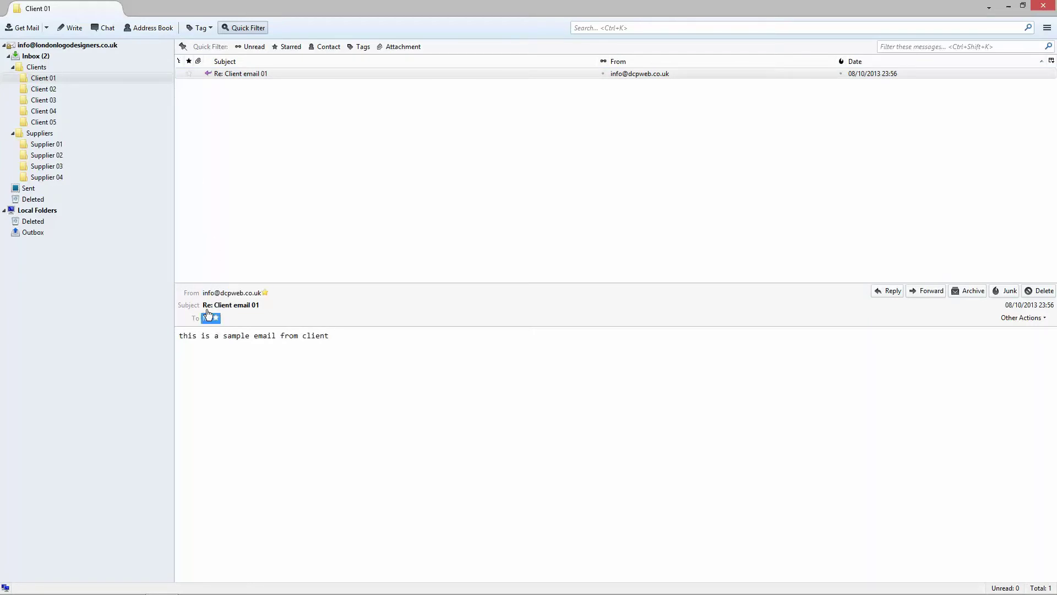
# Step: Filter Sent for 'client 01', preview the test reply, and enlarge the preview pane
pyautogui.click(35, 189)
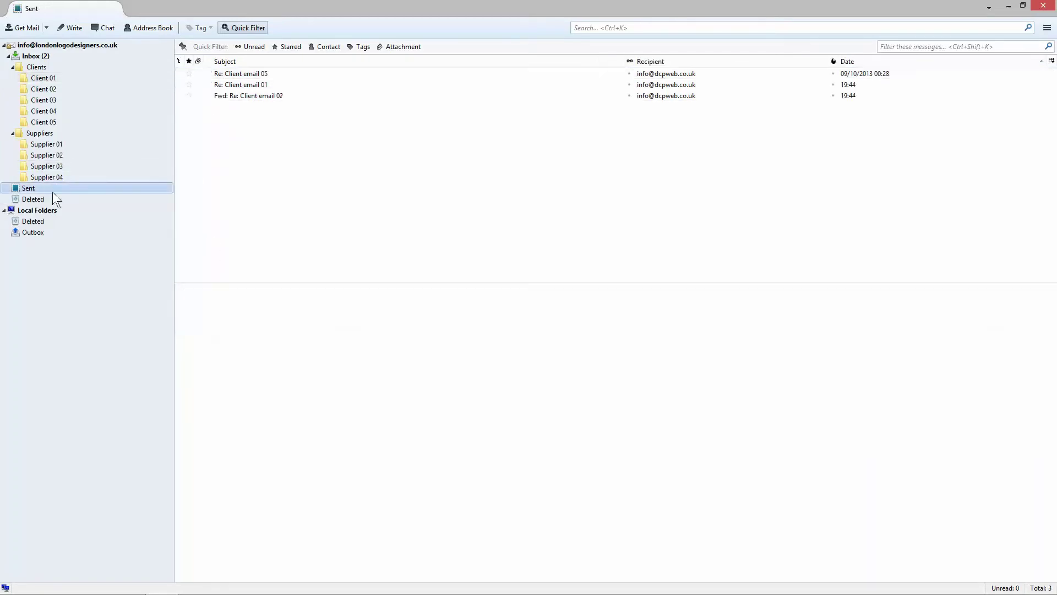
pyautogui.click(909, 49)
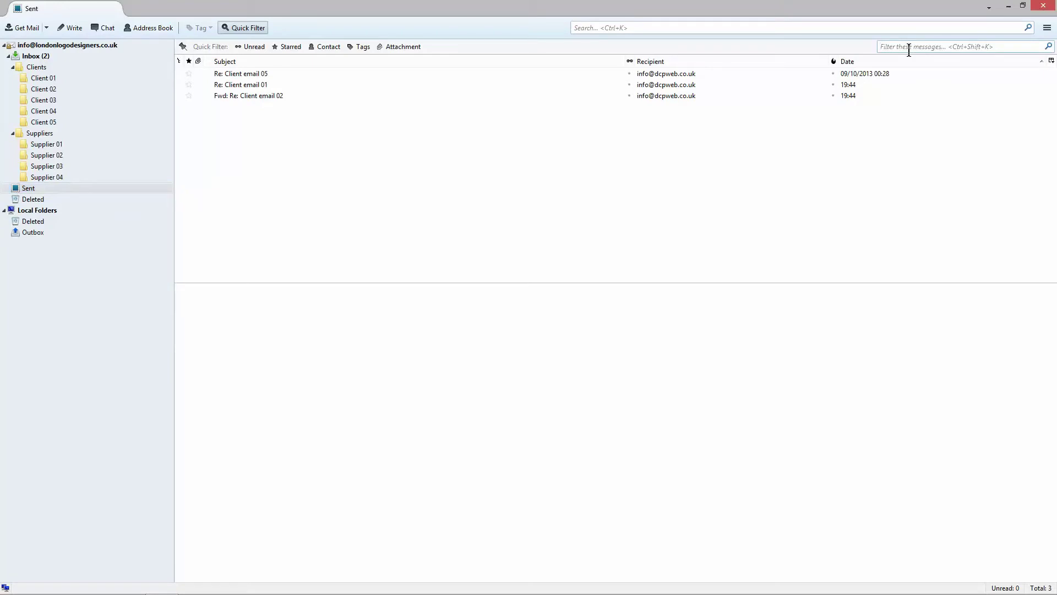
pyautogui.write('client 01')
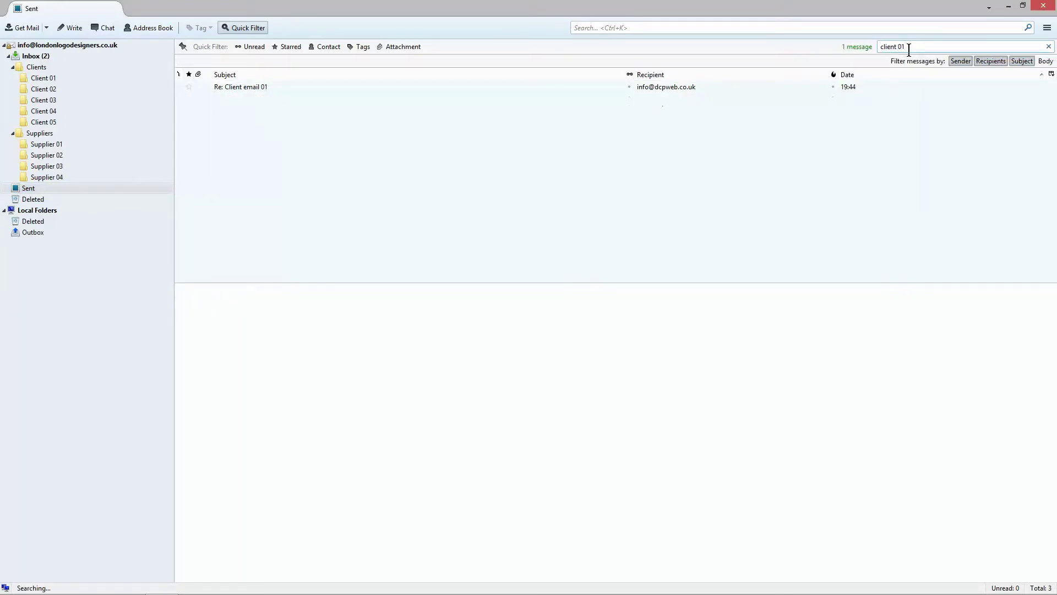
pyautogui.click(323, 83)
pyautogui.moveTo(179, 336); pyautogui.dragTo(262, 337)
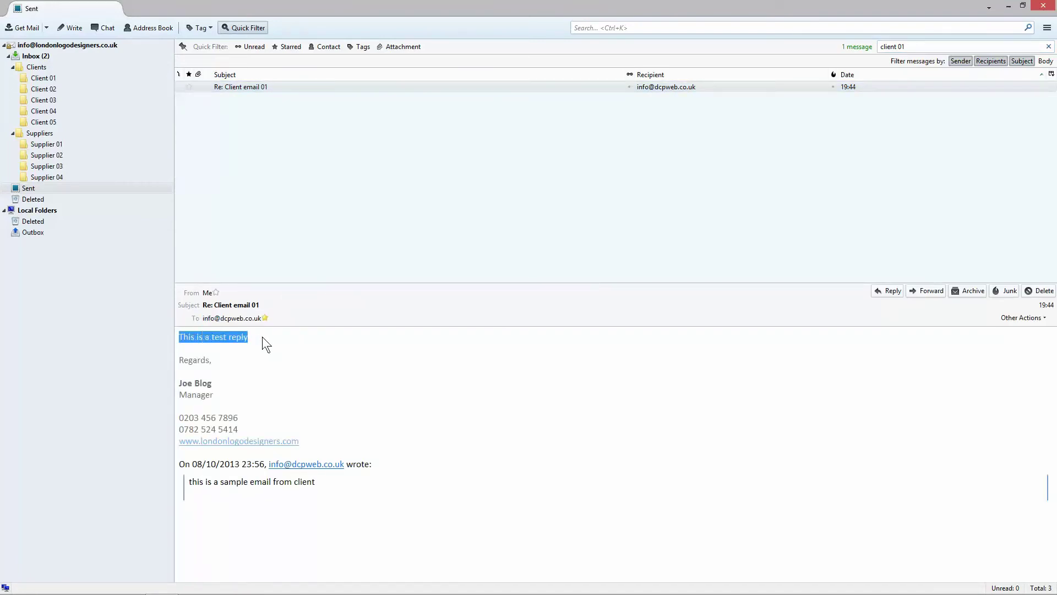
pyautogui.click(41, 78)
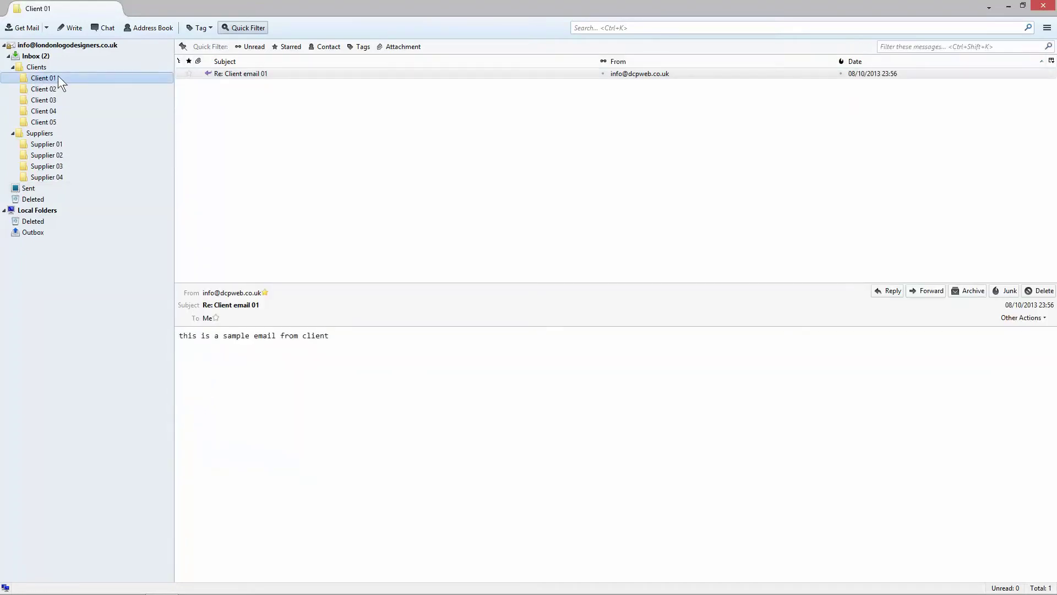
pyautogui.click(31, 190)
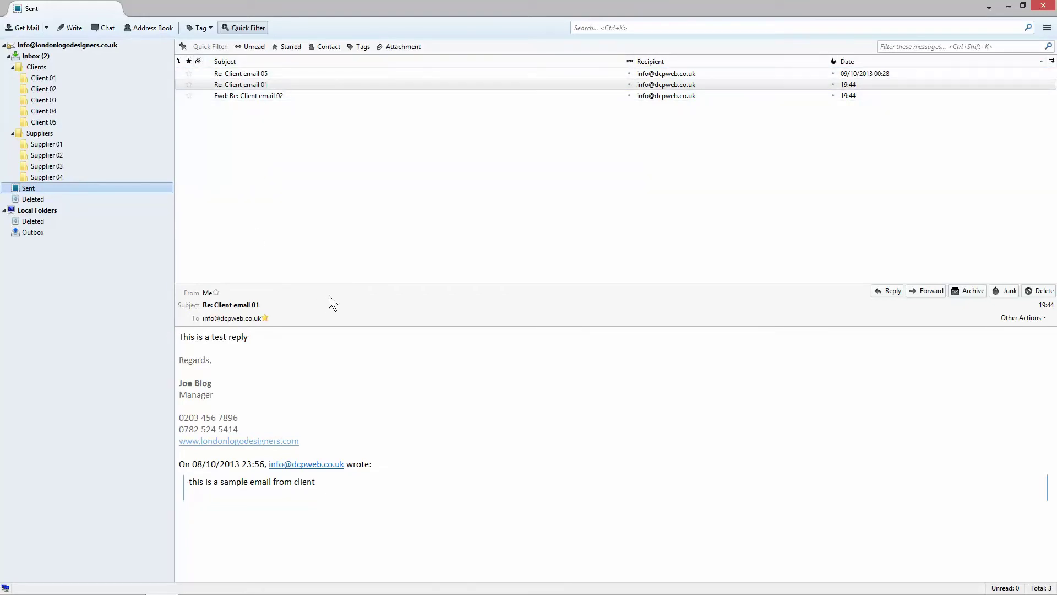
pyautogui.moveTo(350, 283); pyautogui.dragTo(349, 255)
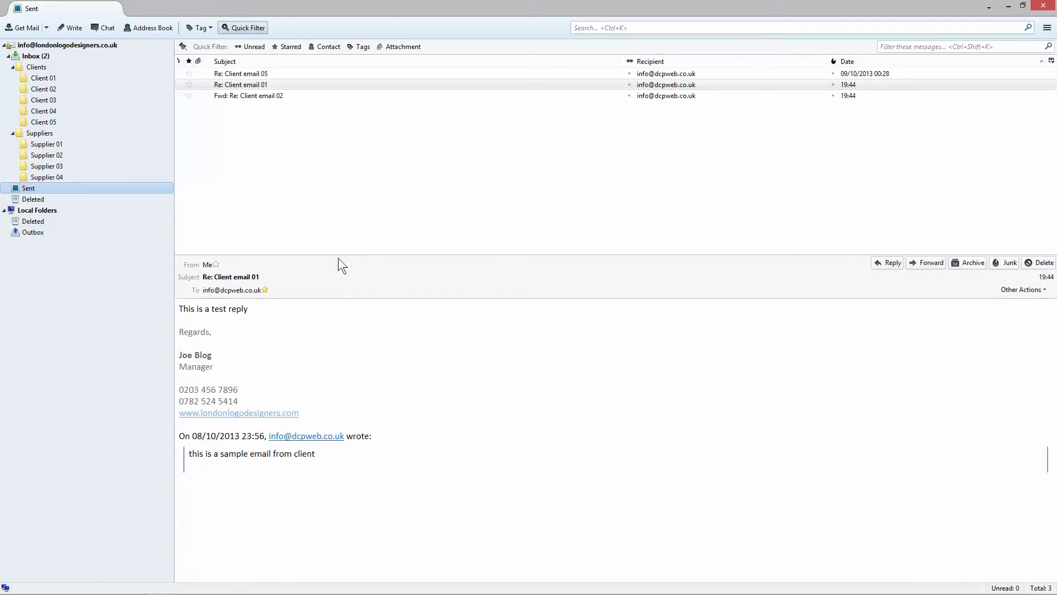
# Step: Filter the Sent folder for 'client', correcting the mistyped filter text
pyautogui.click(888, 46)
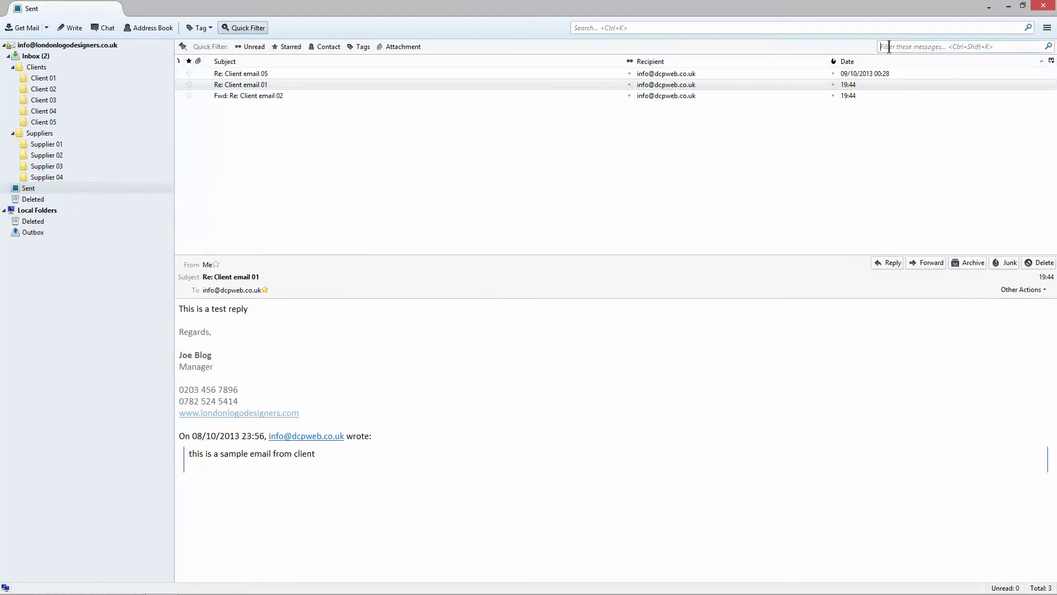
pyautogui.write('client')
pyautogui.press('BackSpace')
pyautogui.press('BackSpace')
pyautogui.press('BackSpace')
pyautogui.press('BackSpace')
pyautogui.write('ient')
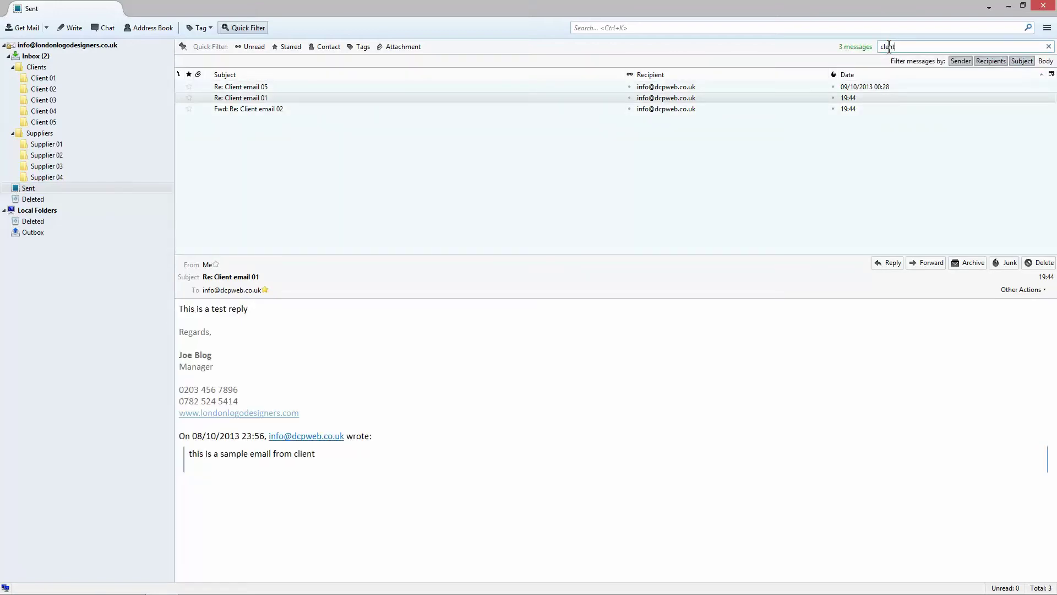
pyautogui.write(' 01')
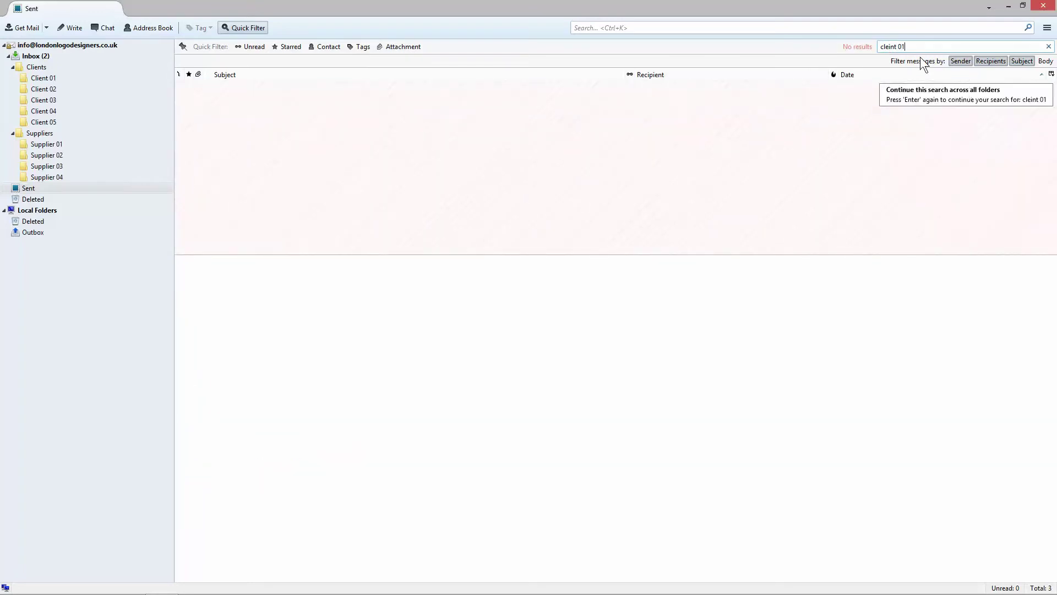
pyautogui.moveTo(908, 47); pyautogui.dragTo(828, 50)
pyautogui.write('client')
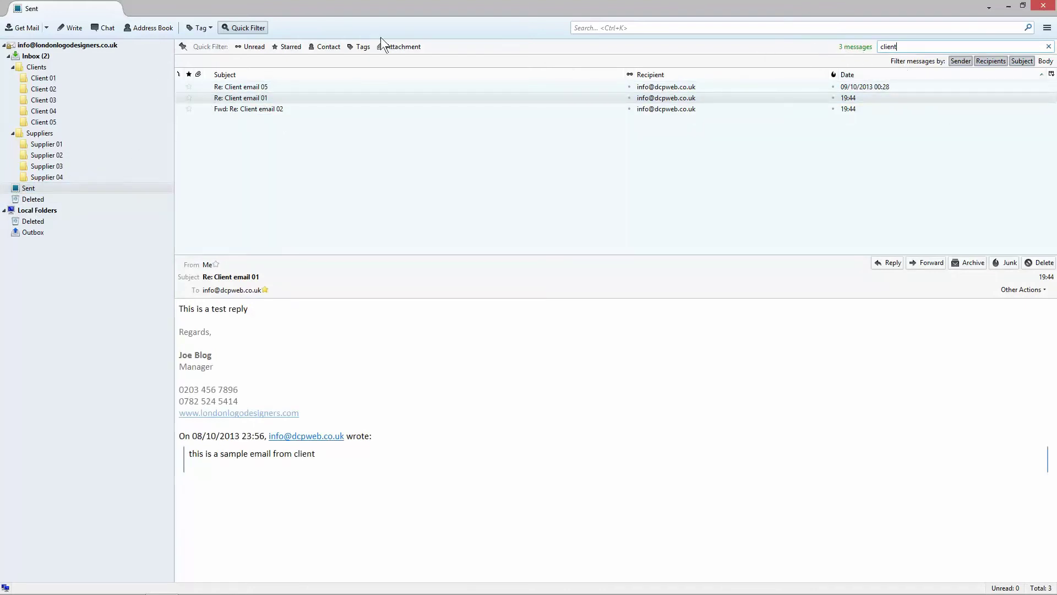
pyautogui.moveTo(911, 47); pyautogui.dragTo(859, 49)
# Step: Read the filtered Re: Client email 01 reply, then go back to the Inbox
pyautogui.click(458, 182)
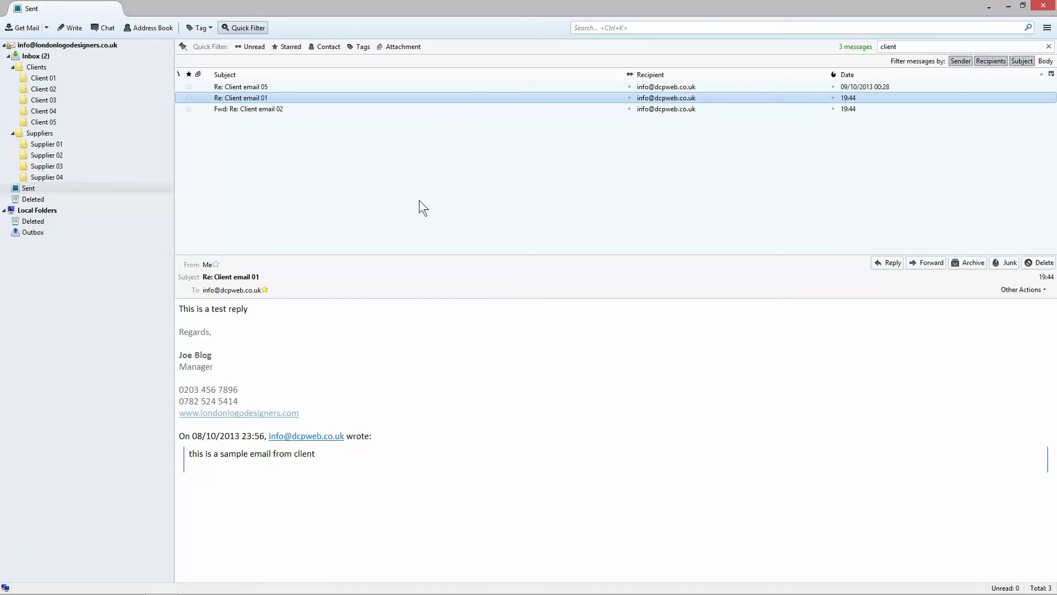
pyautogui.click(897, 47)
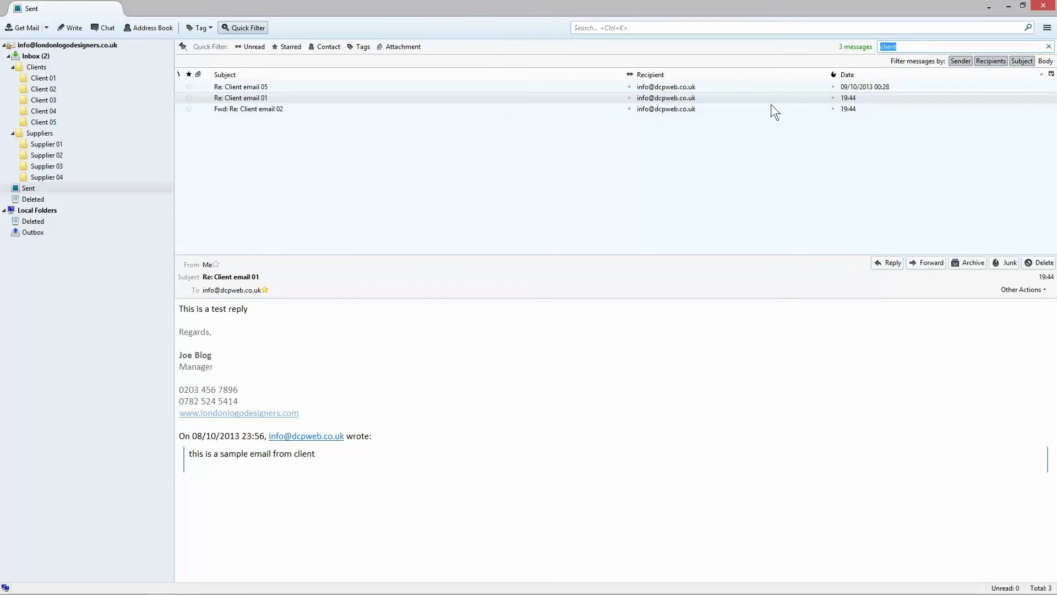
pyautogui.click(663, 101)
pyautogui.click(179, 313)
pyautogui.tripleClick(245, 316)
pyautogui.click(296, 316)
pyautogui.click(36, 52)
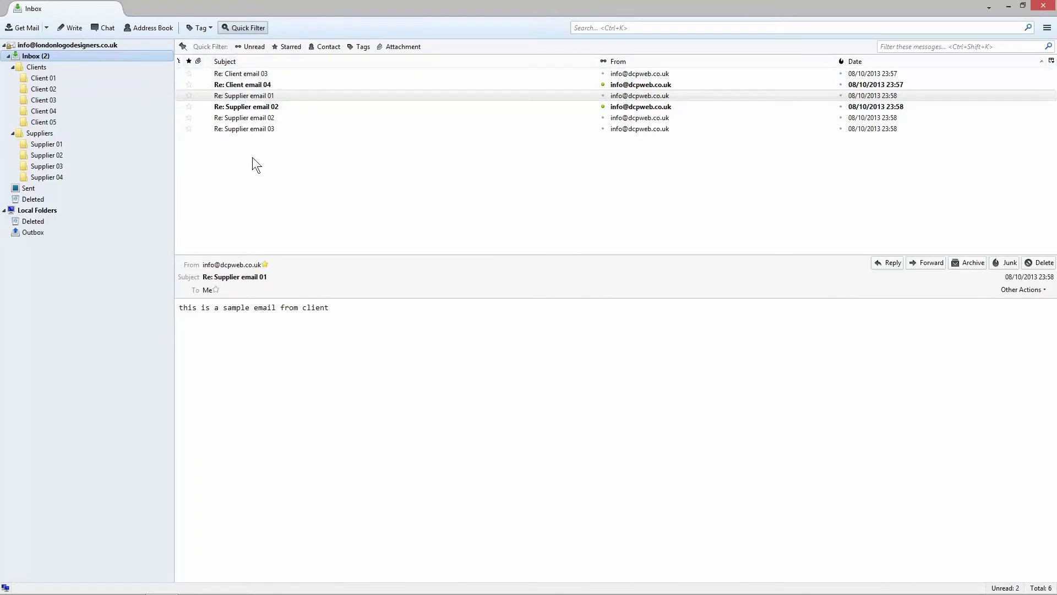
# Step: Try date sort orders, ending newest first, then sort by sender both ways
pyautogui.click(868, 61)
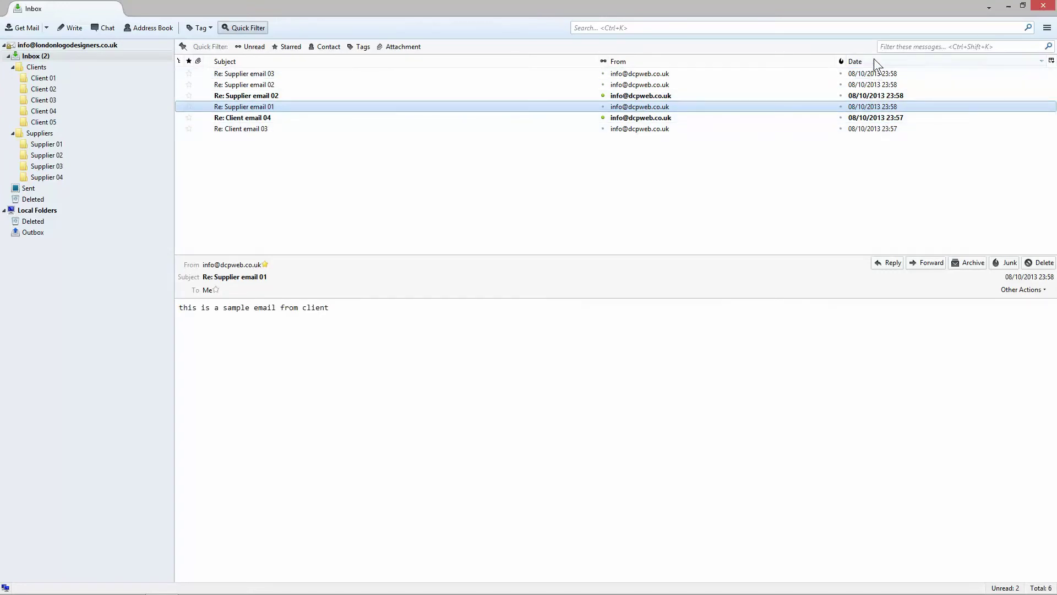
pyautogui.click(874, 59)
pyautogui.click(871, 60)
pyautogui.click(875, 61)
pyautogui.click(880, 61)
pyautogui.click(624, 61)
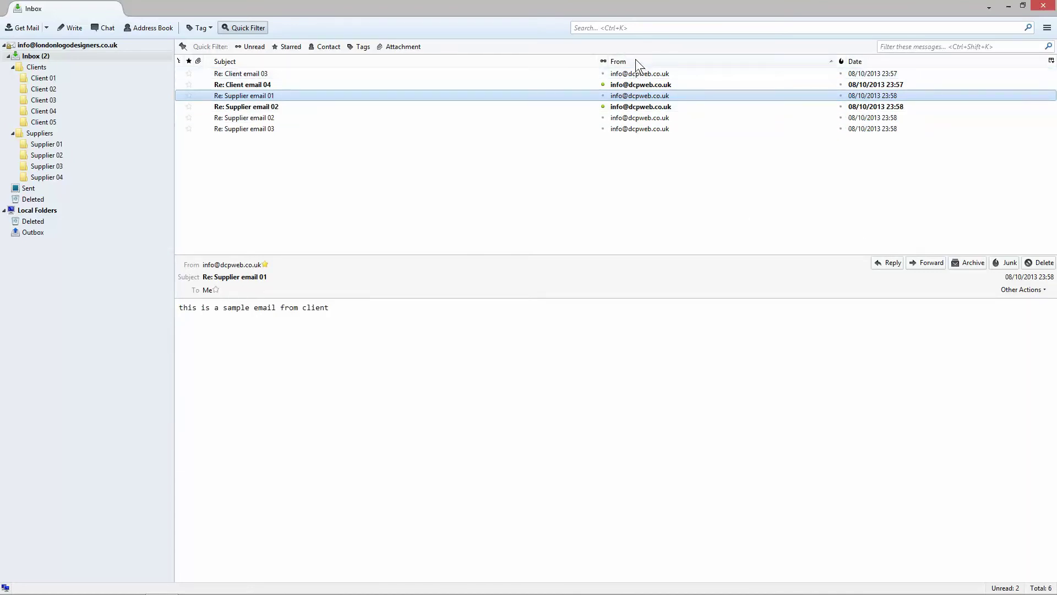
pyautogui.click(635, 60)
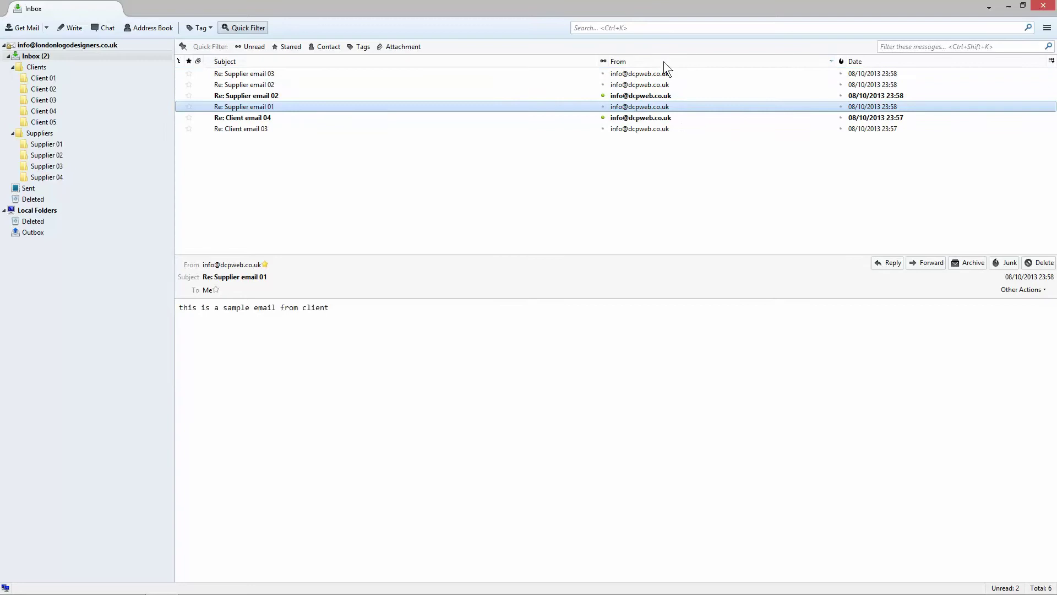
pyautogui.click(642, 64)
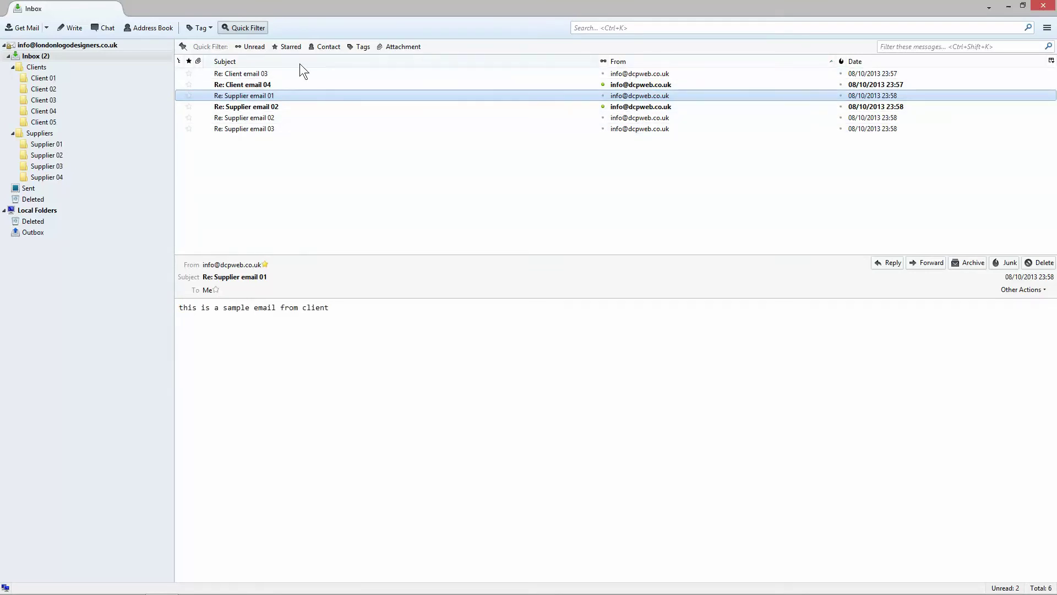
# Step: Sort by subject ascending with Re: Client email 03 first, previewing it
pyautogui.click(253, 61)
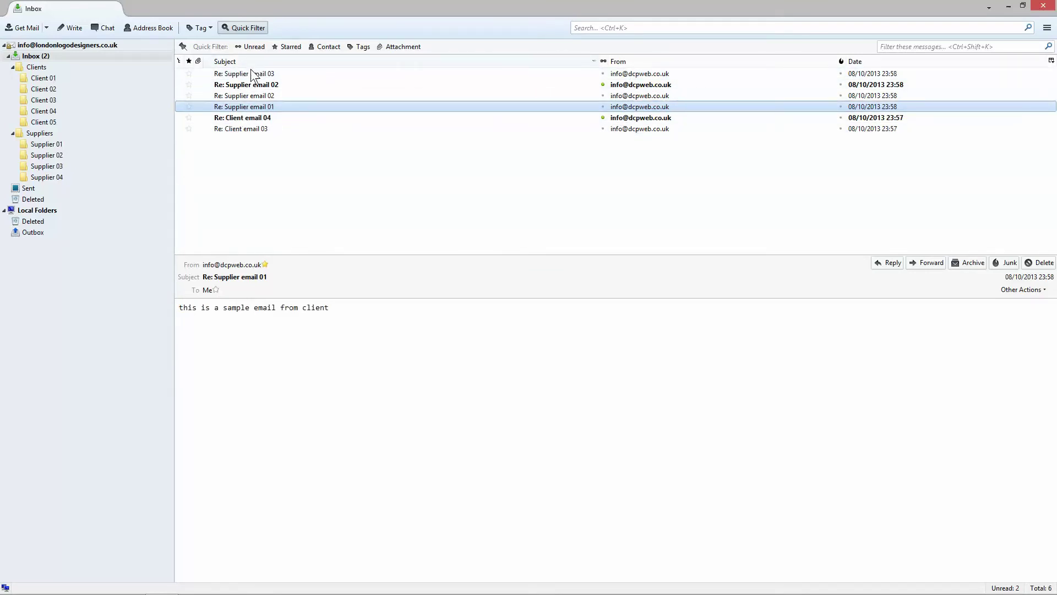
pyautogui.click(259, 59)
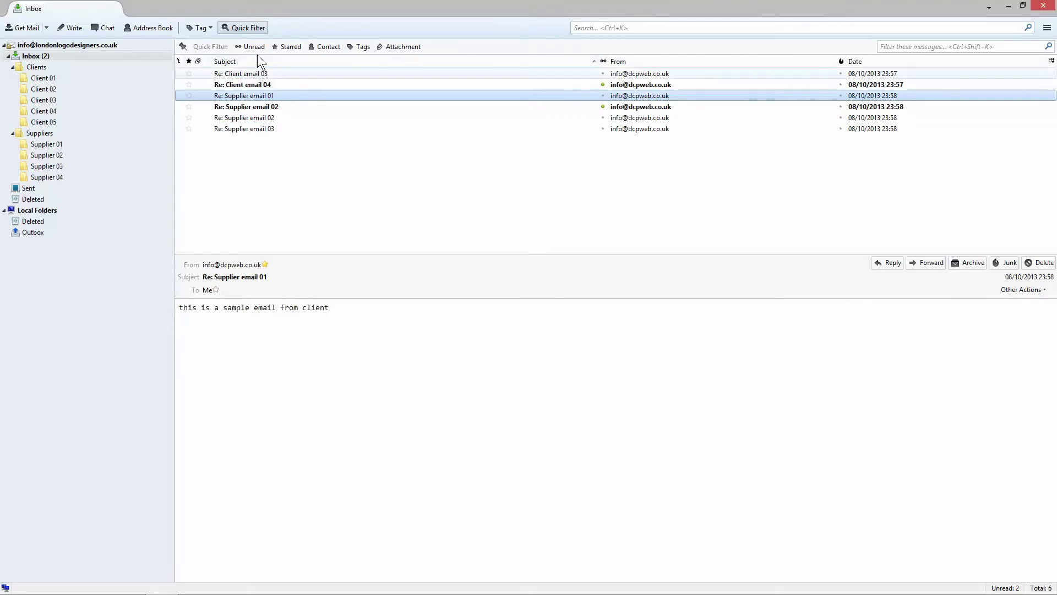
pyautogui.click(238, 75)
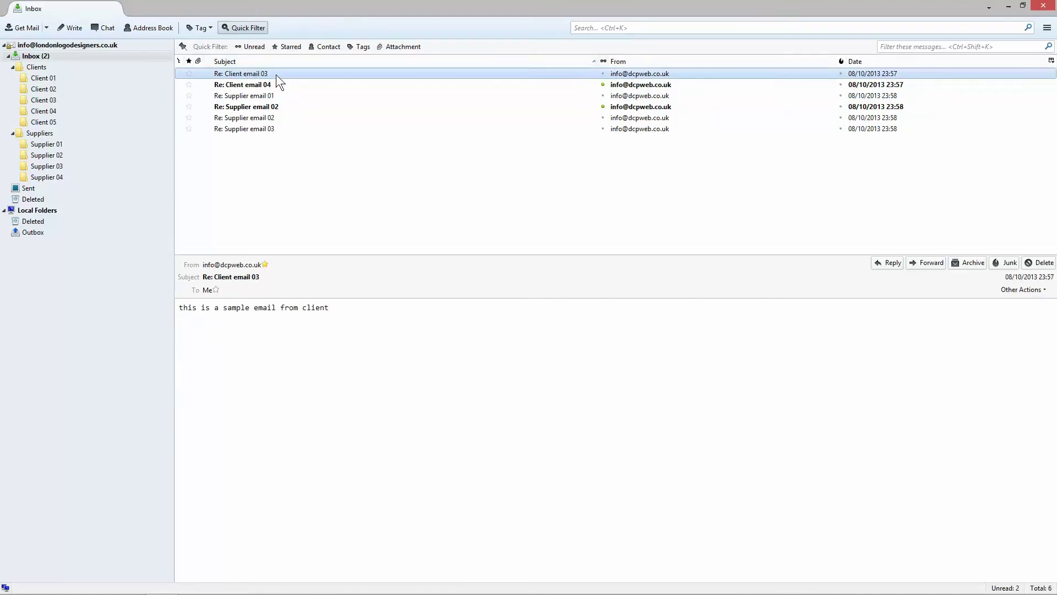
pyautogui.click(246, 59)
pyautogui.click(245, 60)
# Step: Check the Sent folder's date sort and column list, then open the Deleted folder
pyautogui.click(59, 190)
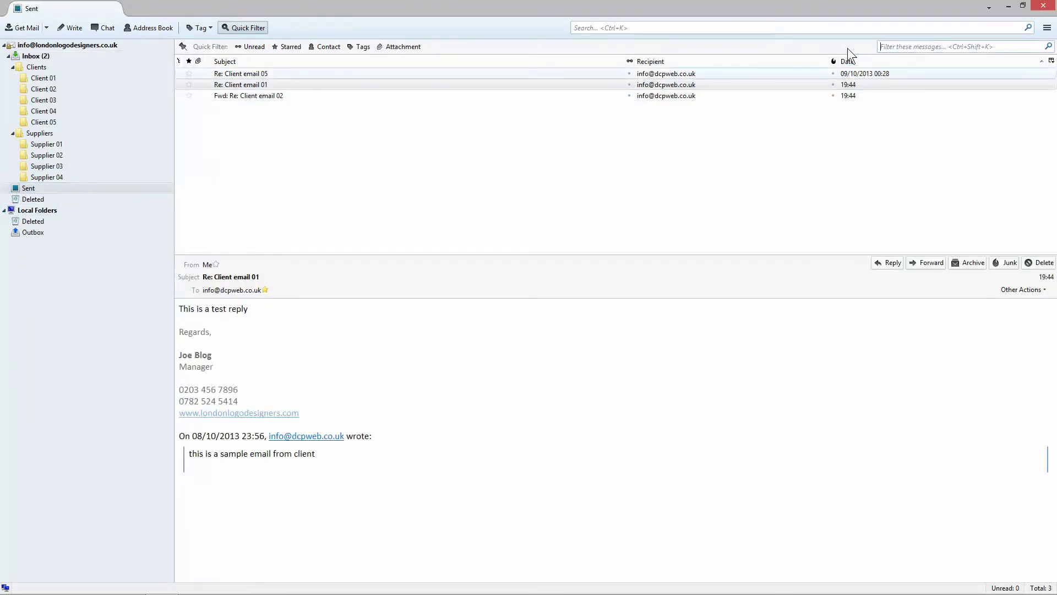
pyautogui.click(1044, 61)
pyautogui.click(1044, 62)
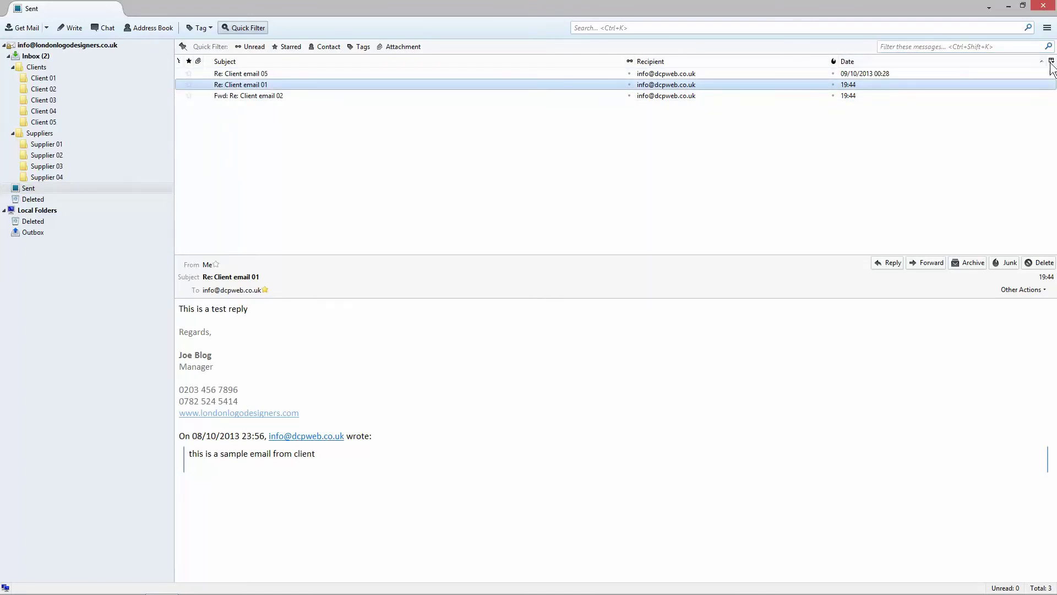
pyautogui.click(1051, 61)
pyautogui.click(1051, 61)
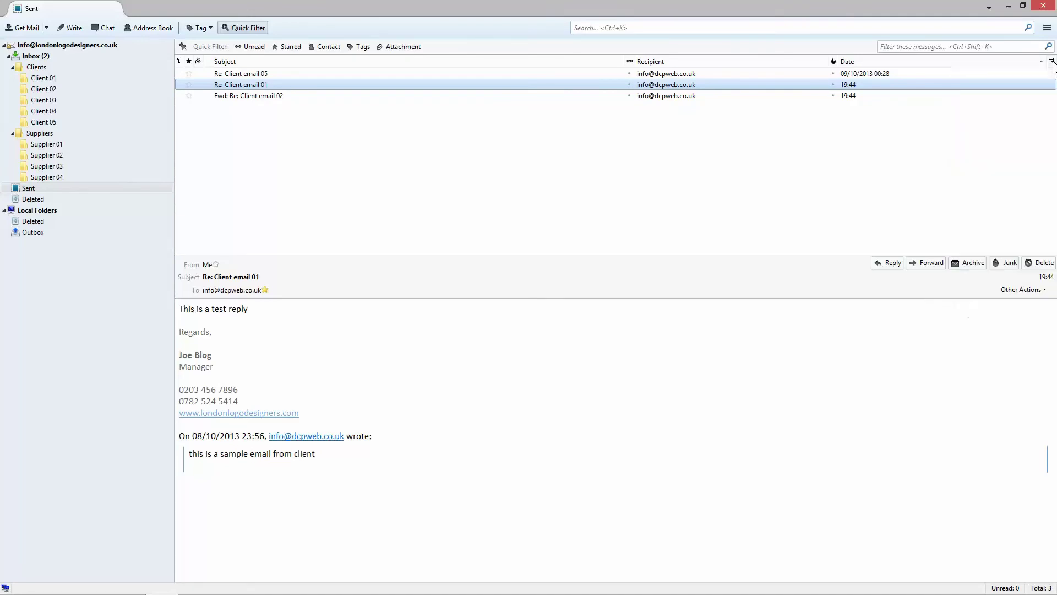
pyautogui.click(45, 57)
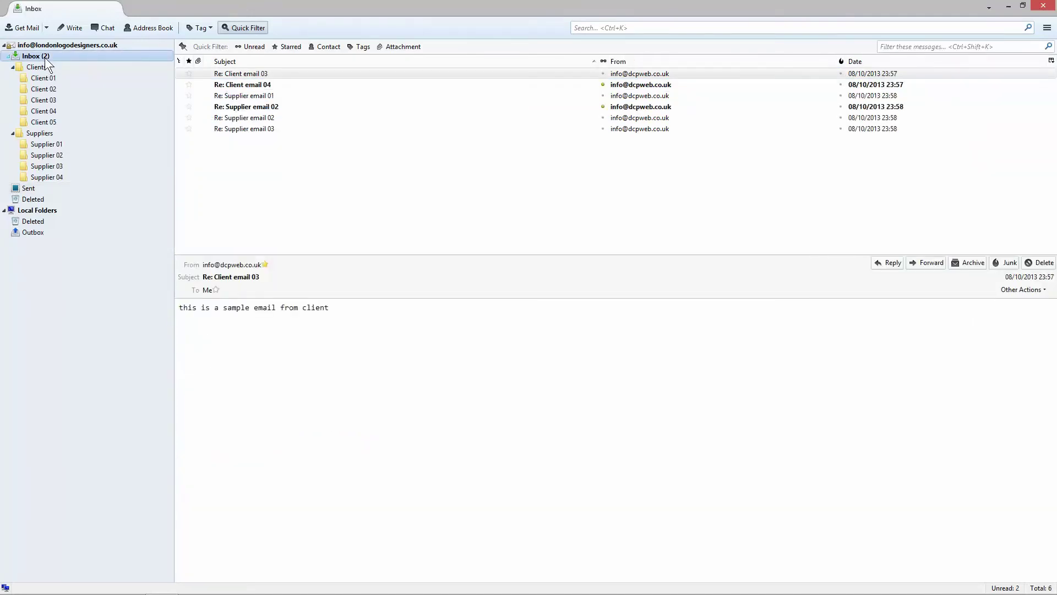
pyautogui.click(32, 200)
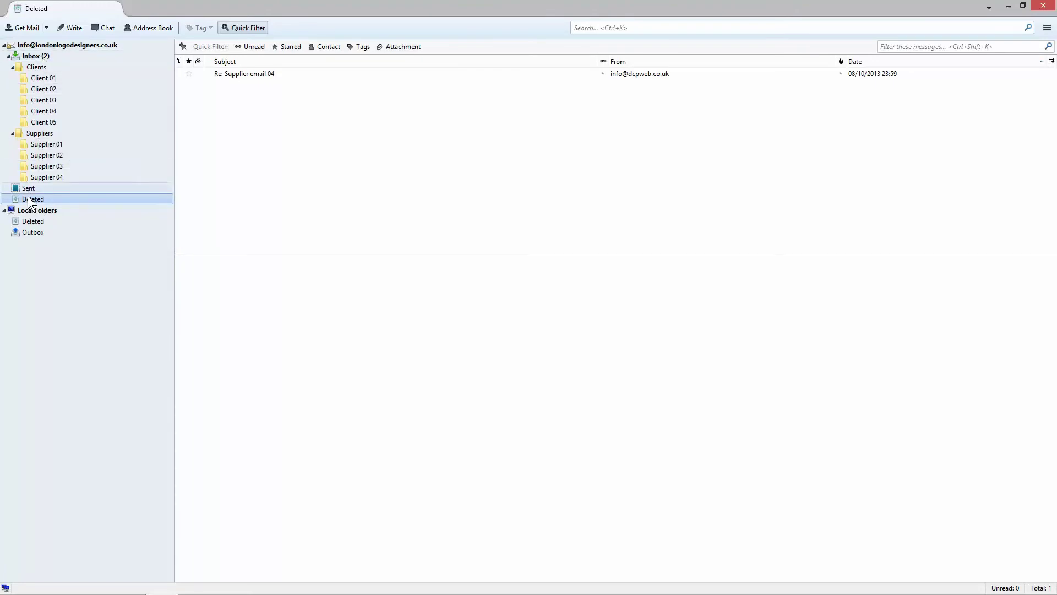
# Step: Move Re: Supplier email 04 back to the Inbox, then delete it from there
pyautogui.click(259, 73)
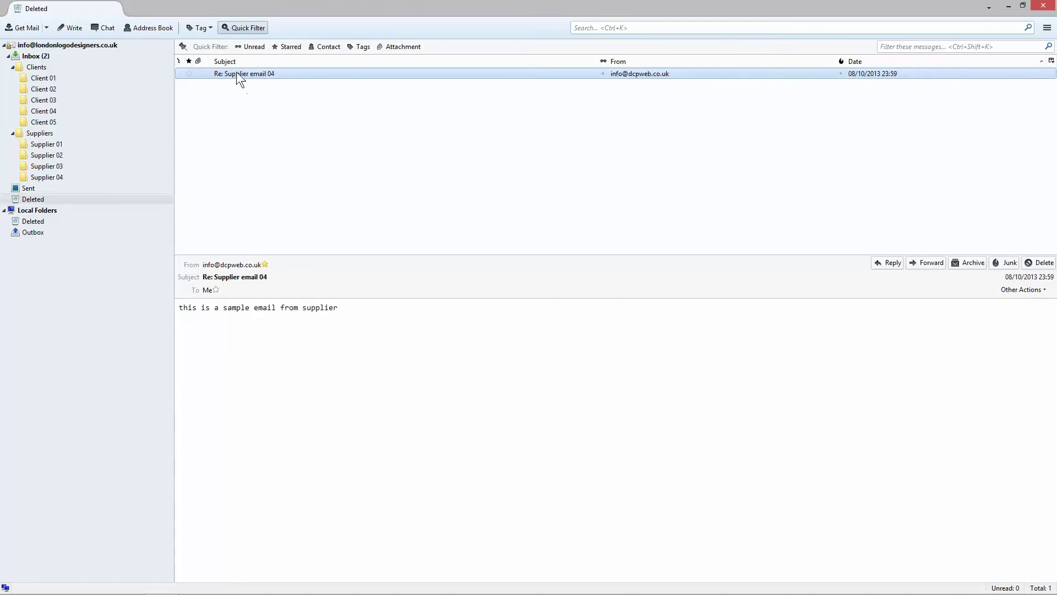
pyautogui.moveTo(236, 72); pyautogui.dragTo(45, 56)
pyautogui.click(44, 56)
pyautogui.click(238, 140)
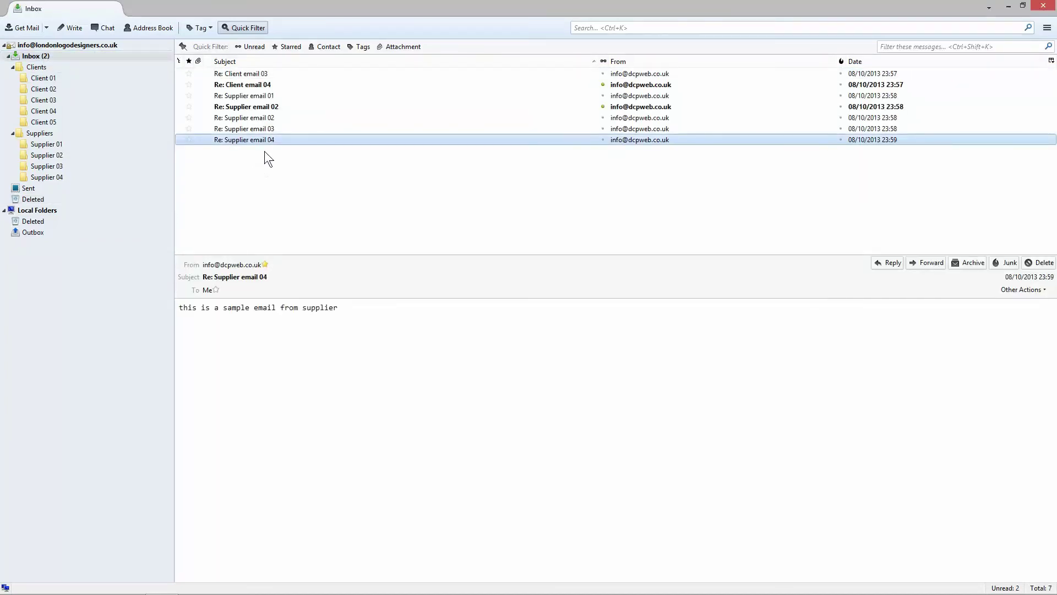
pyautogui.click(32, 201)
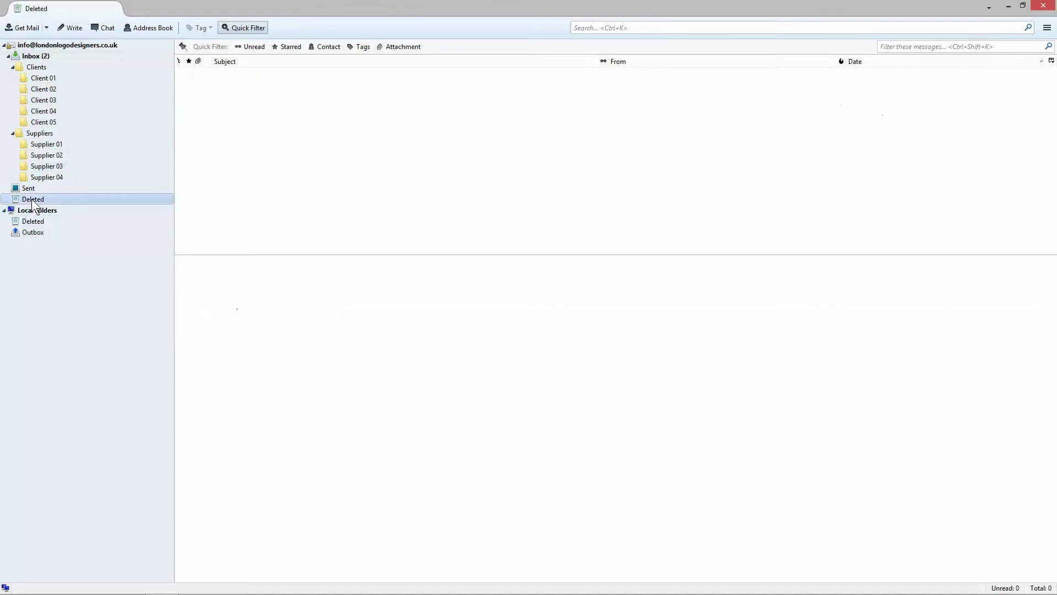
pyautogui.click(36, 57)
pyautogui.moveTo(235, 140); pyautogui.dragTo(245, 143)
pyautogui.rightClick(246, 143)
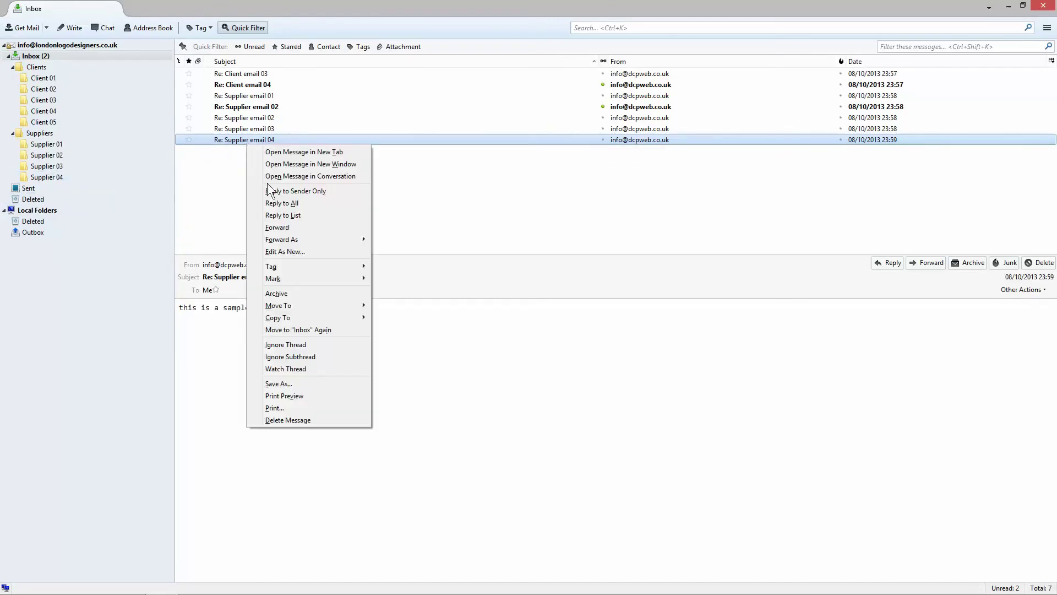
pyautogui.click(277, 420)
# Step: Permanently delete Re: Supplier email 04 from the Deleted folder
pyautogui.click(31, 190)
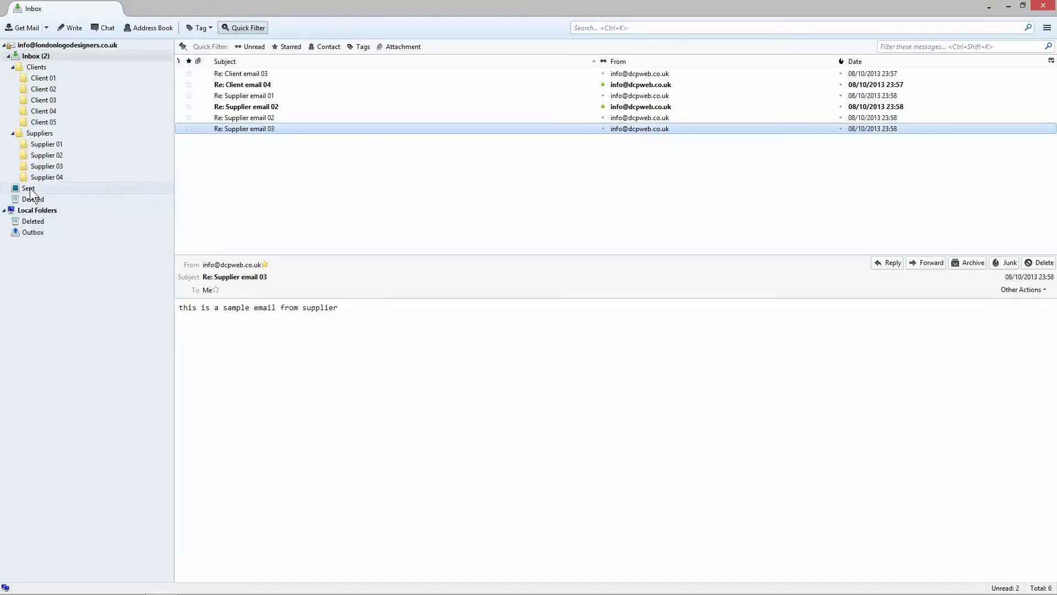
pyautogui.click(31, 199)
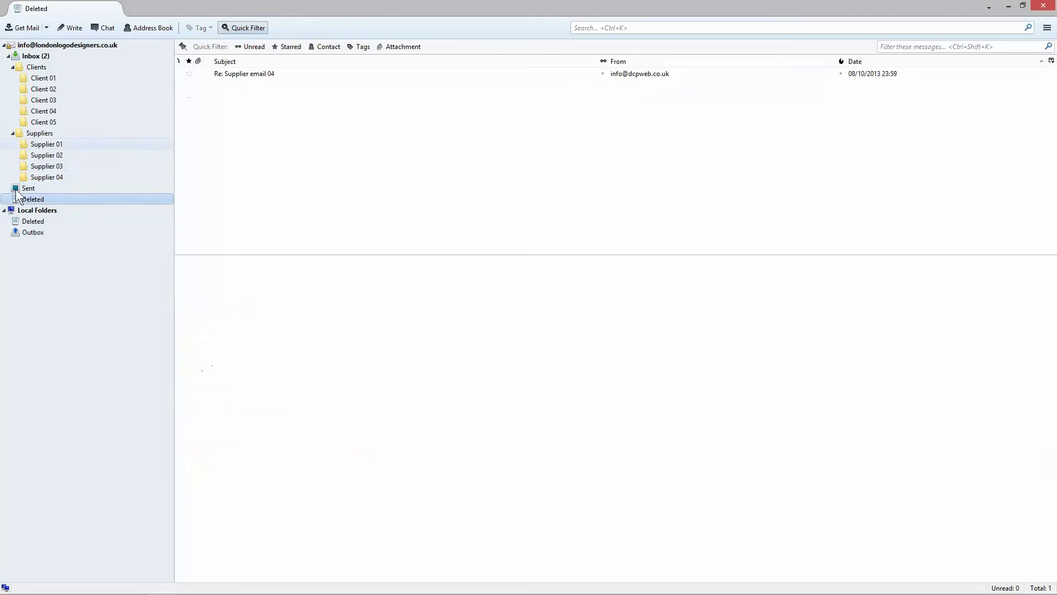
pyautogui.click(263, 74)
pyautogui.rightClick(263, 75)
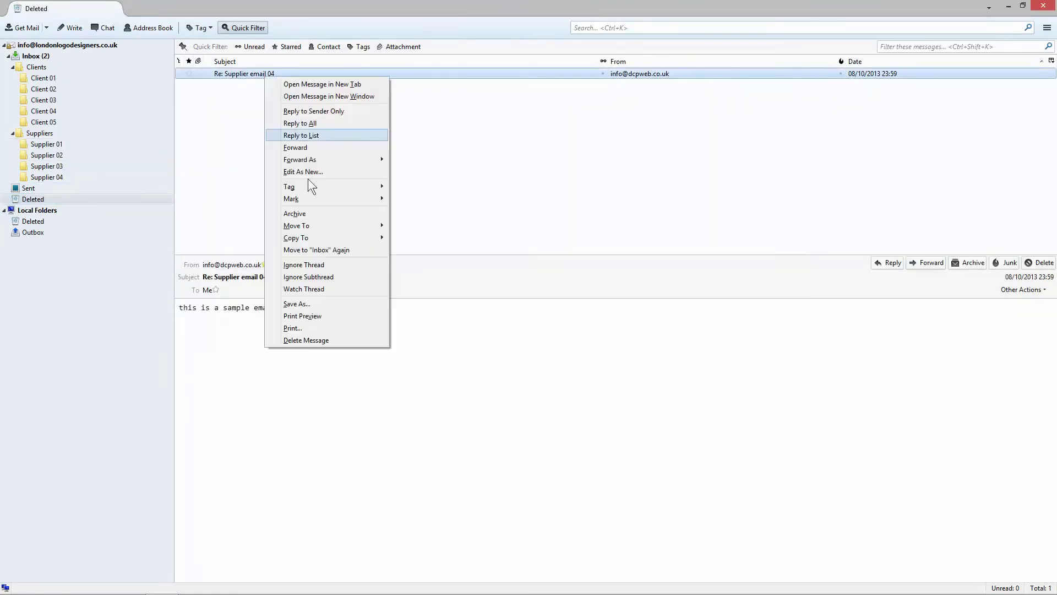
pyautogui.click(302, 338)
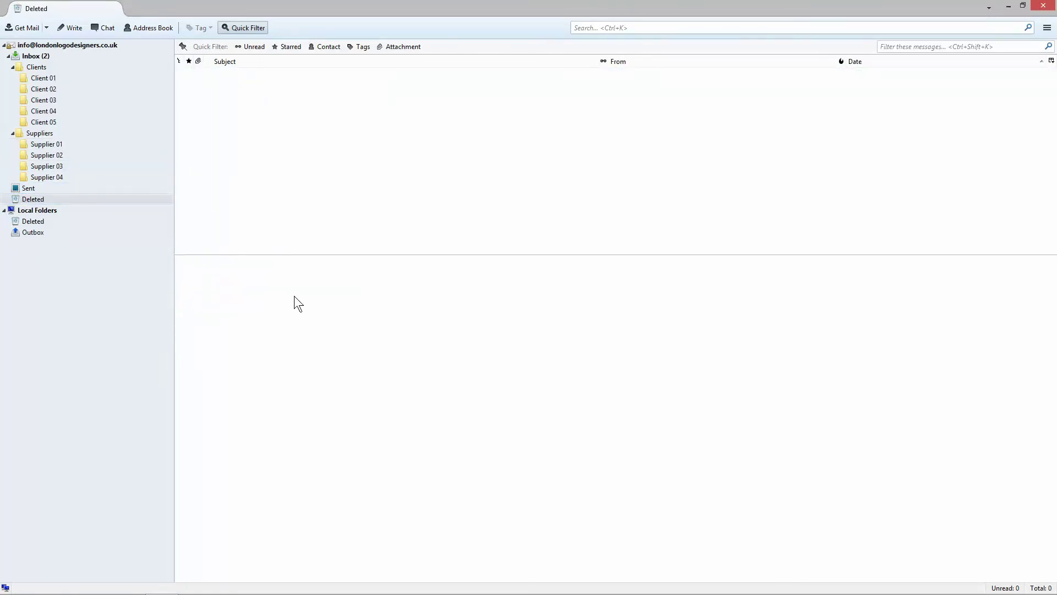
# Step: Permanently delete the blank 01/01/1970 message, leaving Deleted empty
pyautogui.click(73, 200)
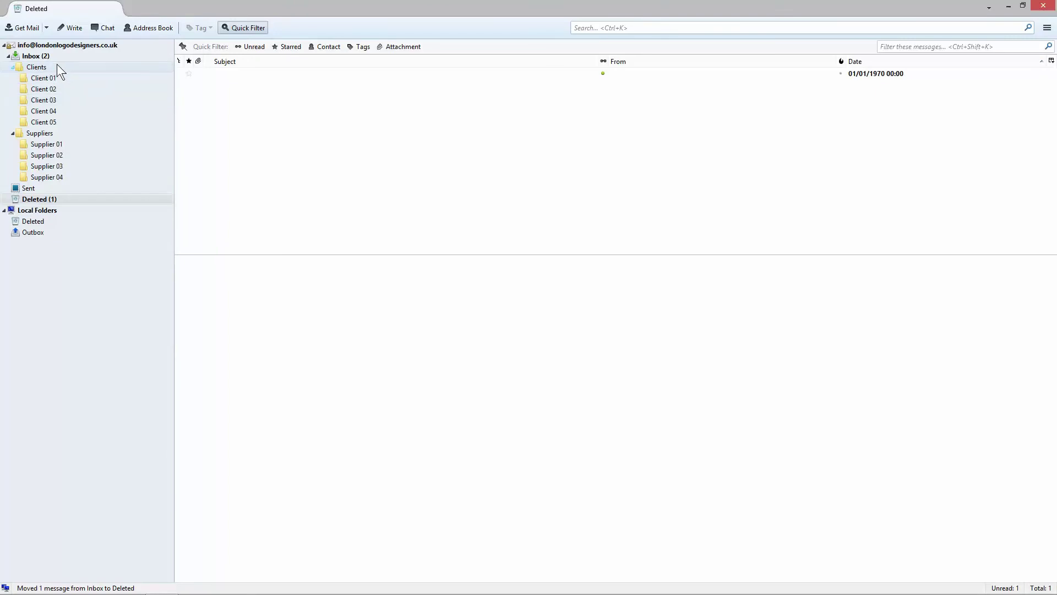
pyautogui.click(50, 198)
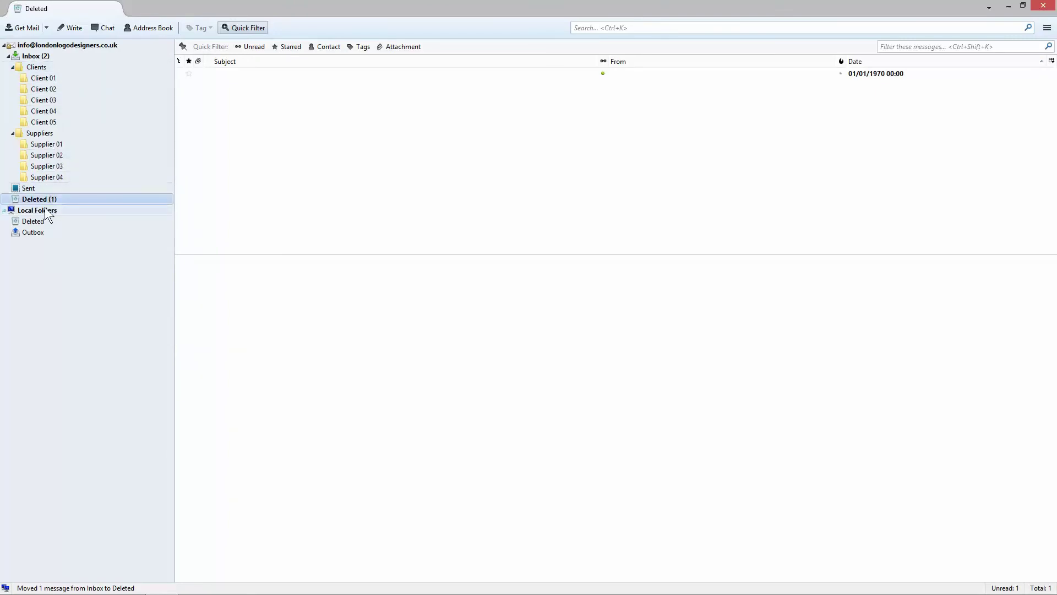
pyautogui.click(633, 73)
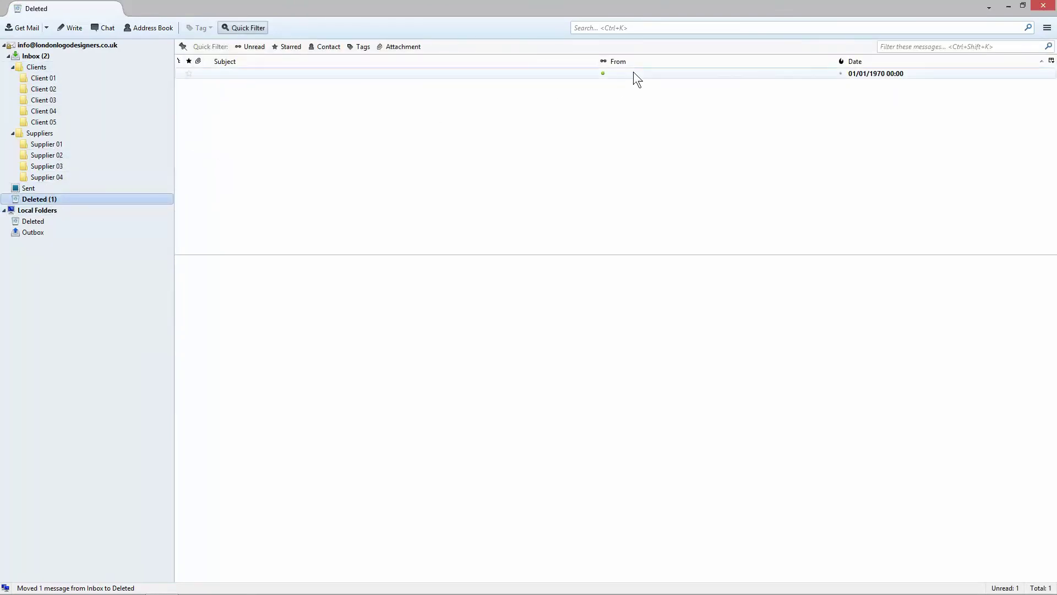
pyautogui.rightClick(231, 73)
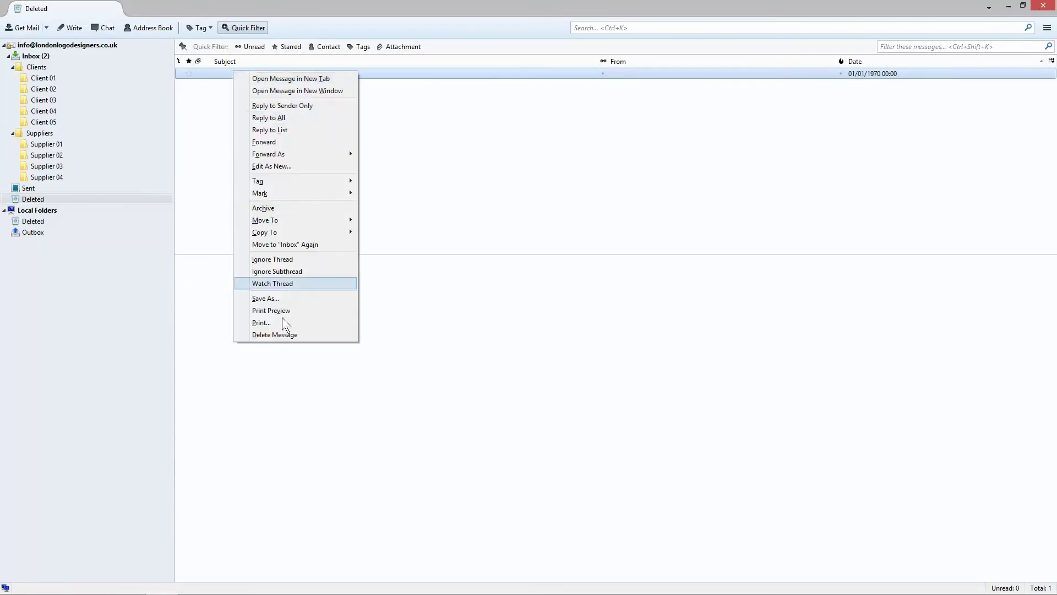
pyautogui.click(283, 336)
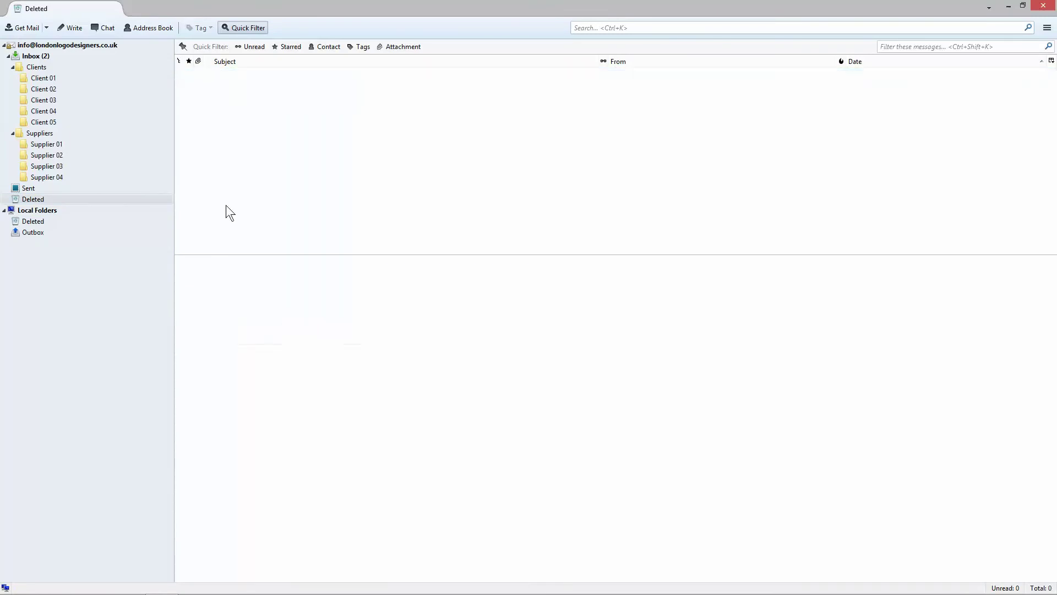
pyautogui.click(55, 55)
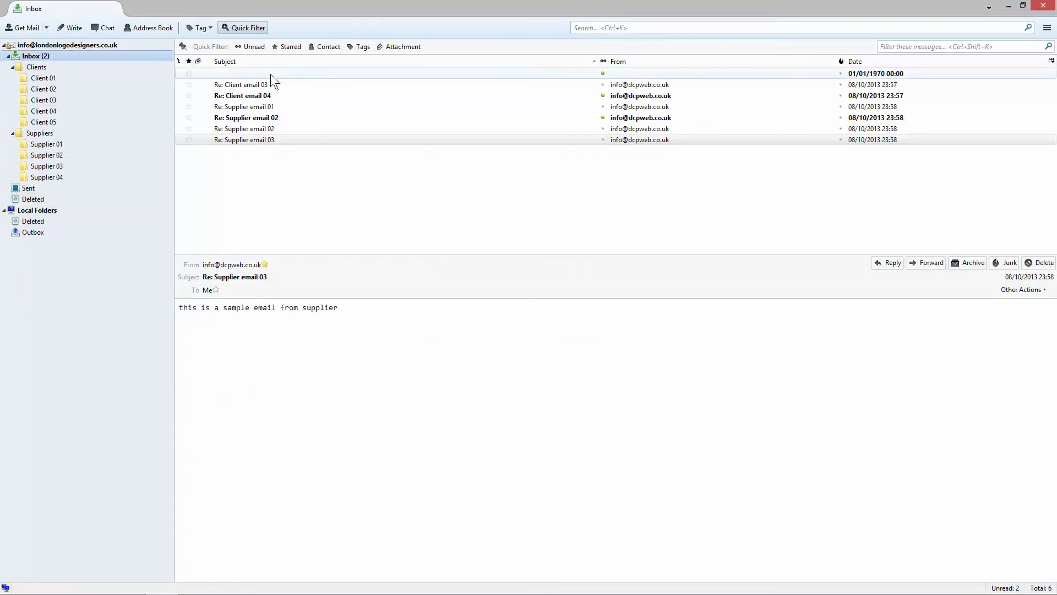
# Step: Hide the Received column and add a Tag column via the column picker
pyautogui.click(1051, 60)
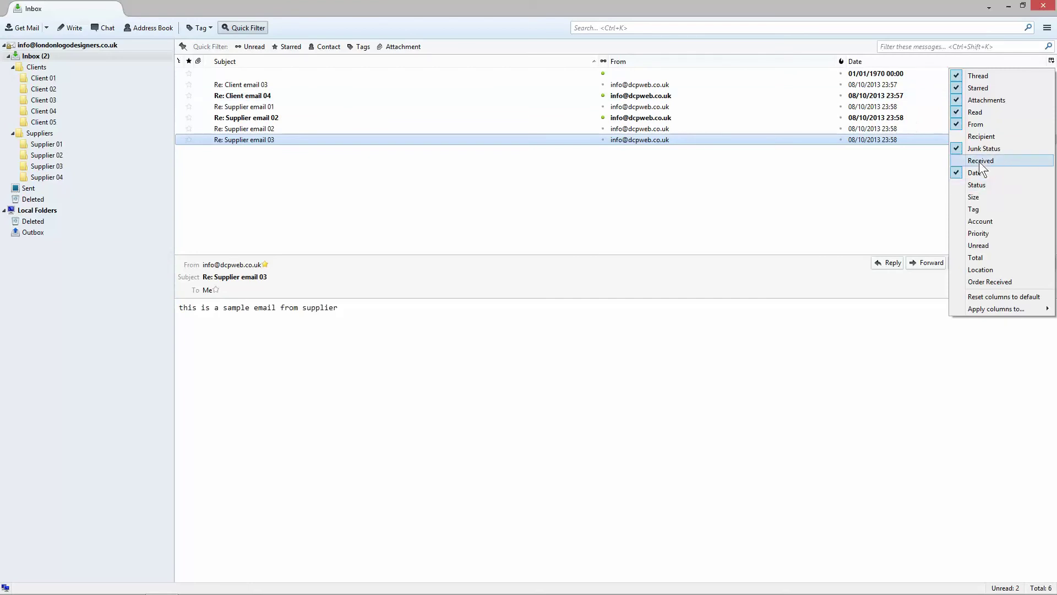
pyautogui.press('Escape')
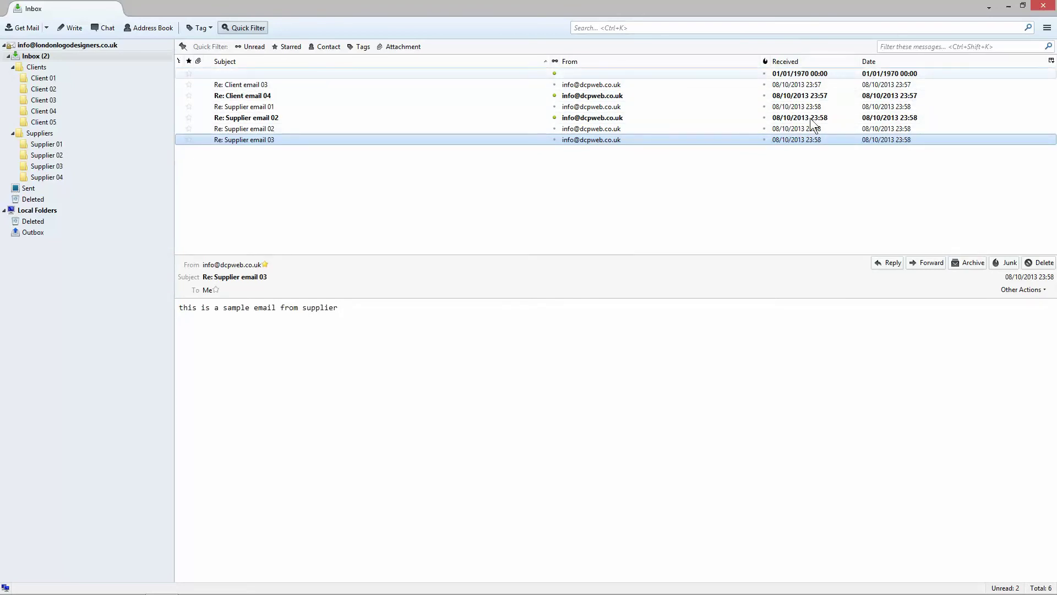
pyautogui.click(1052, 61)
pyautogui.click(975, 161)
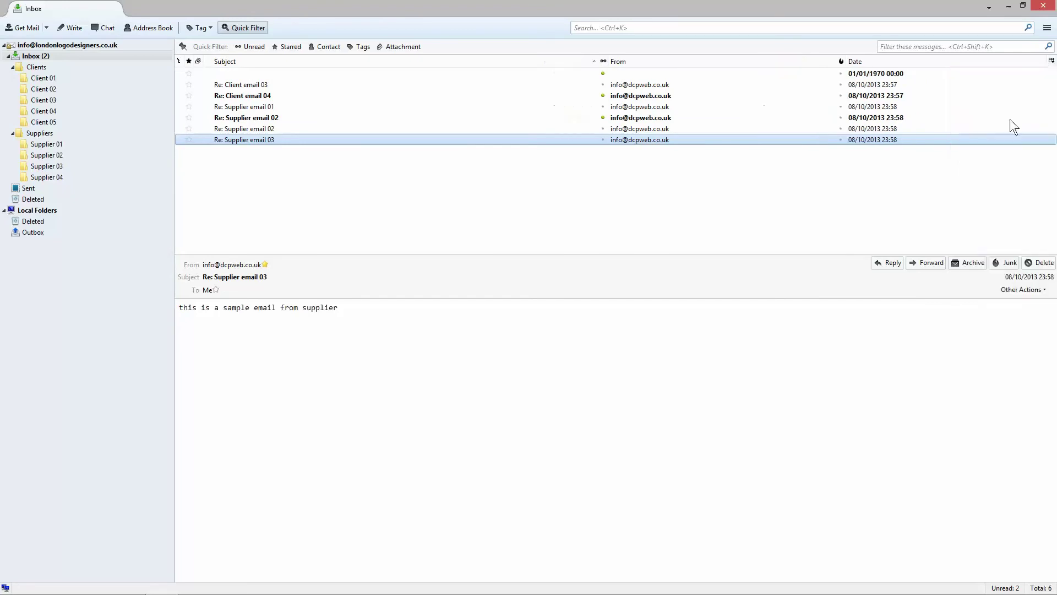
pyautogui.click(1051, 60)
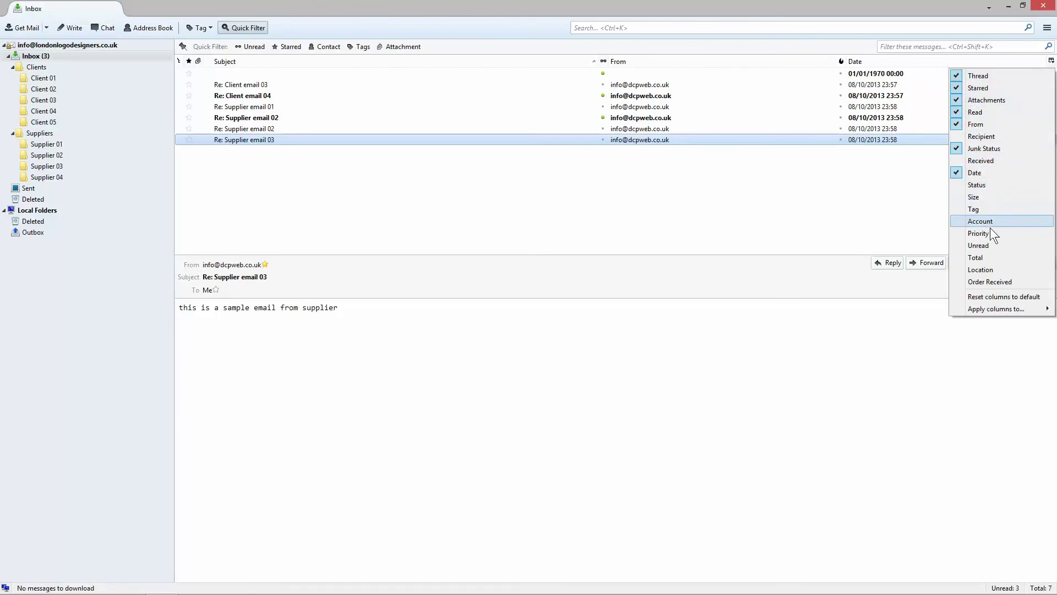
pyautogui.click(992, 213)
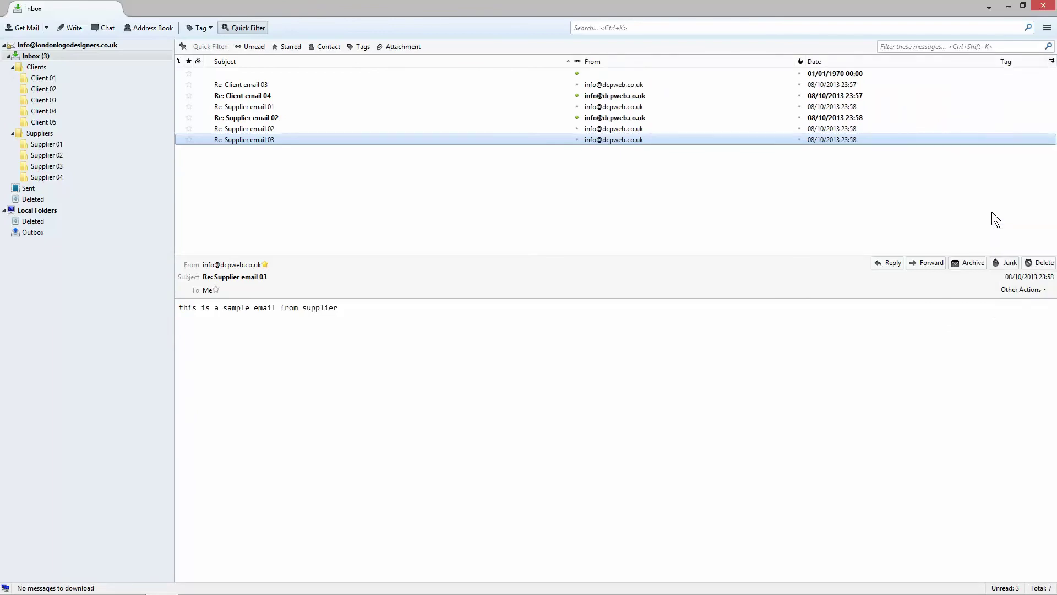
# Step: Tag Re: Client email 03 as Important and delete the blank 01/01/1970 message
pyautogui.rightClick(412, 68)
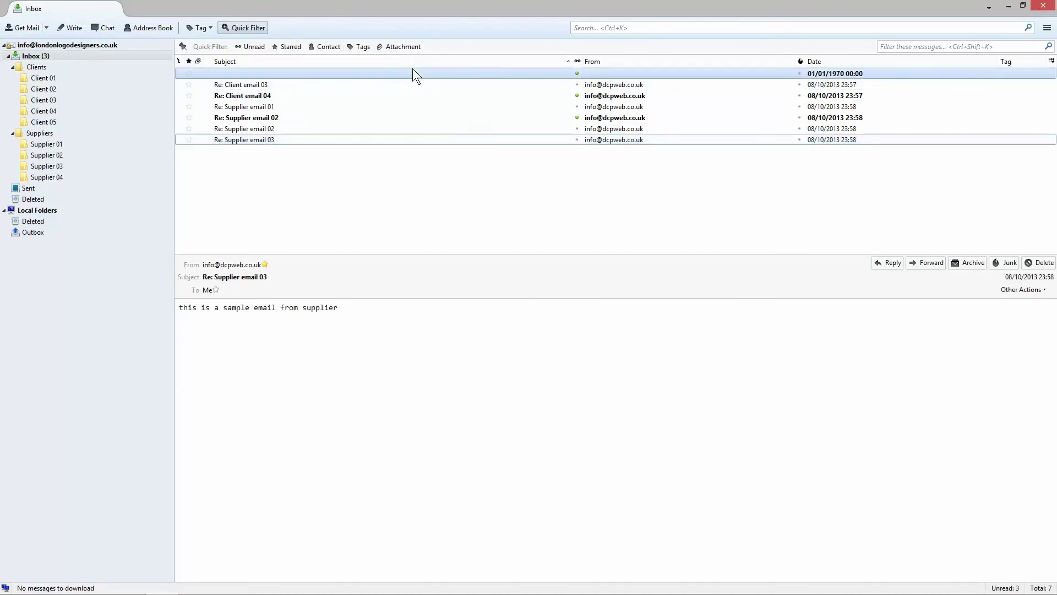
pyautogui.rightClick(356, 85)
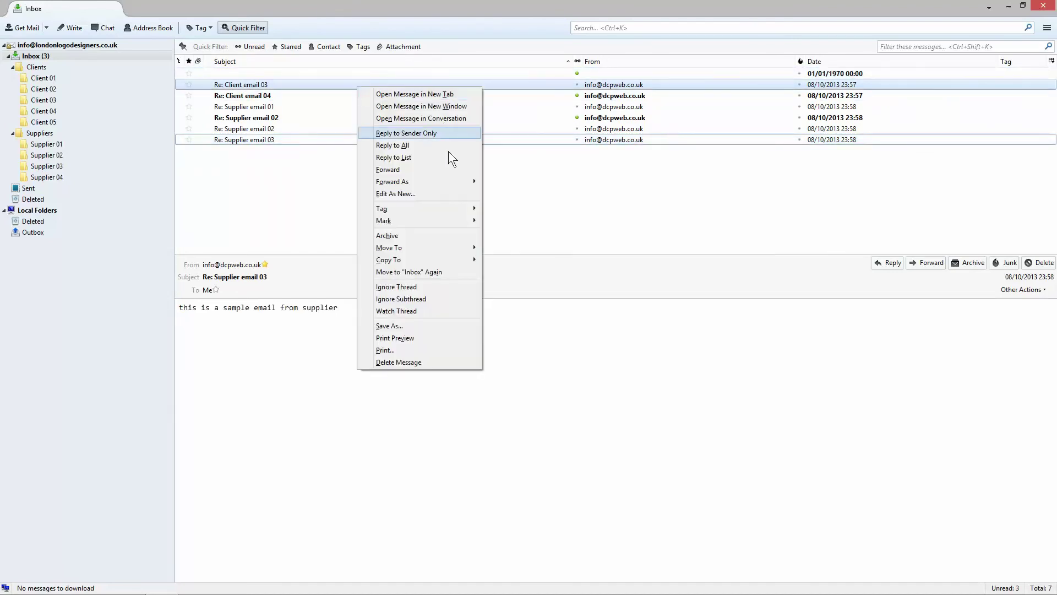
pyautogui.moveTo(425, 210)
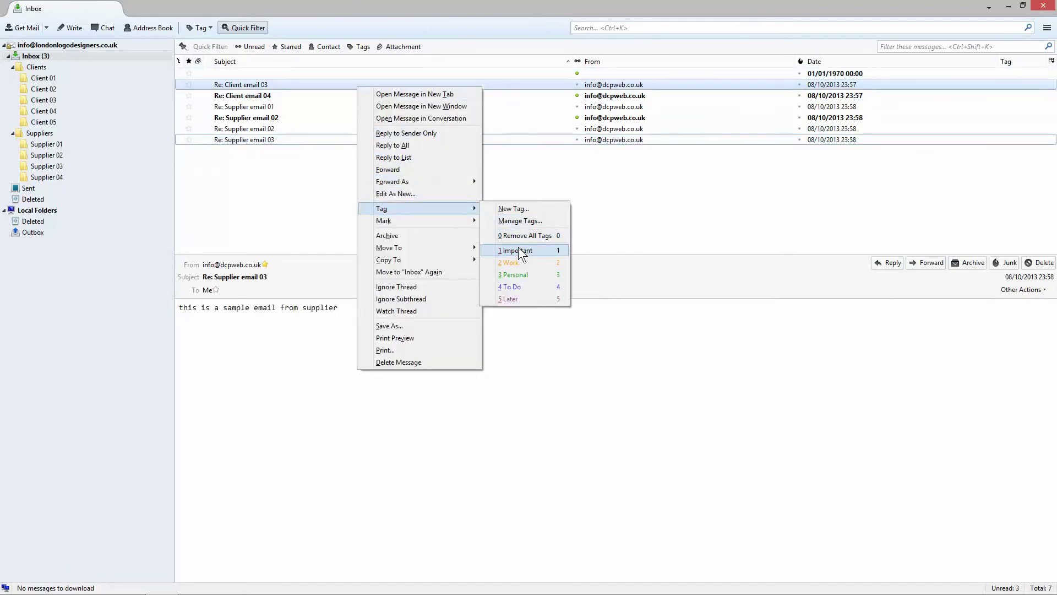
pyautogui.click(517, 249)
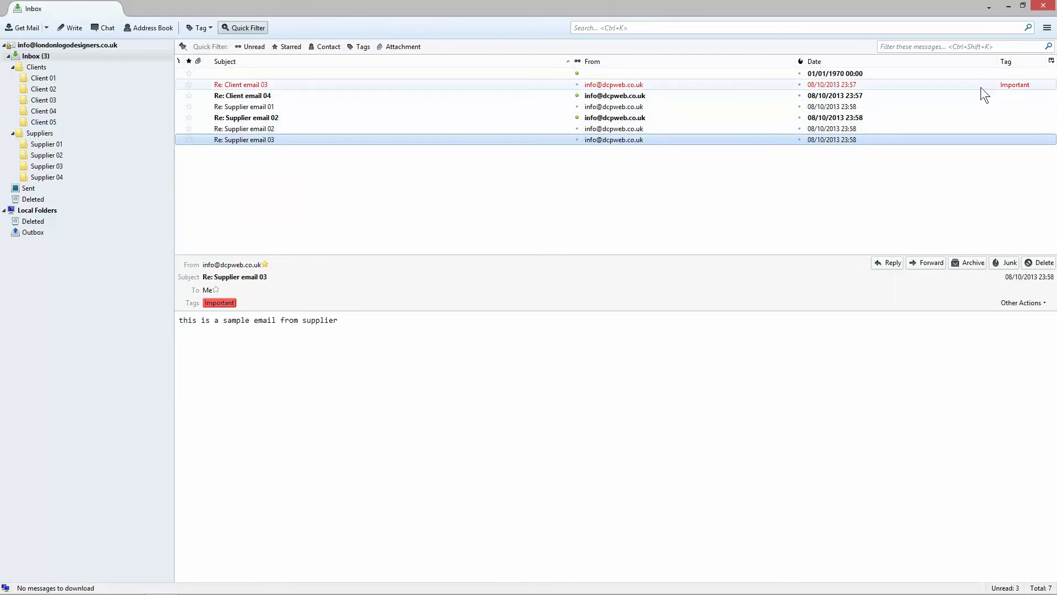
pyautogui.click(289, 72)
pyautogui.rightClick(289, 73)
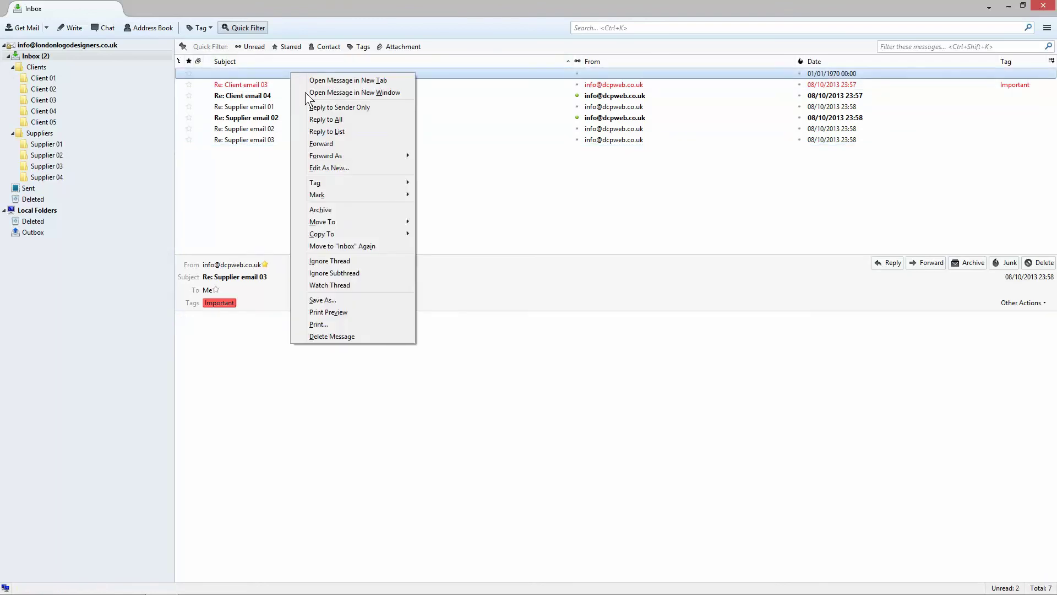
pyautogui.click(343, 336)
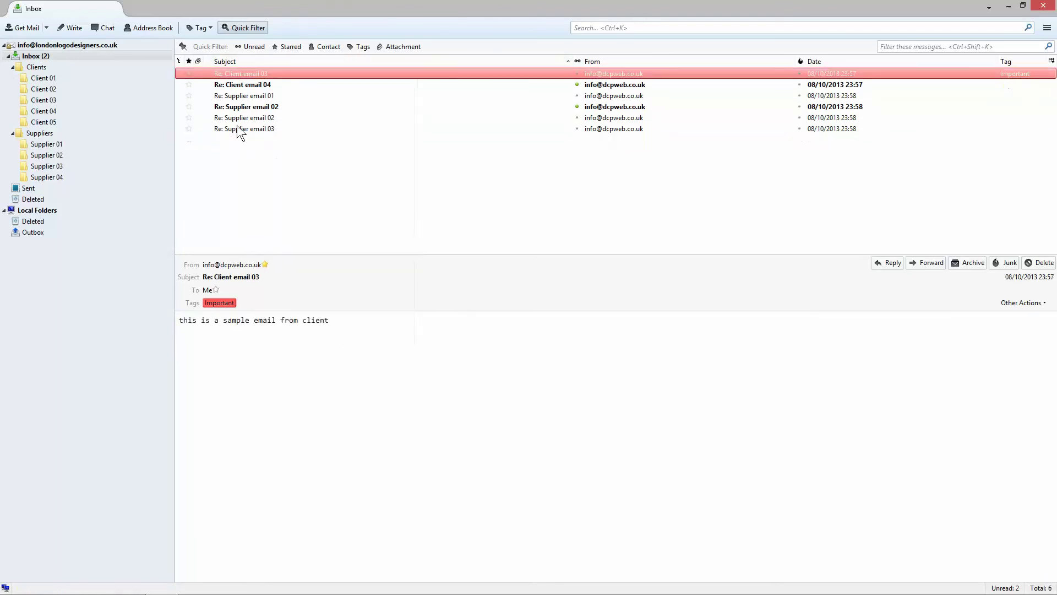
# Step: Remove the Important tag from Re: Client email 03
pyautogui.rightClick(959, 75)
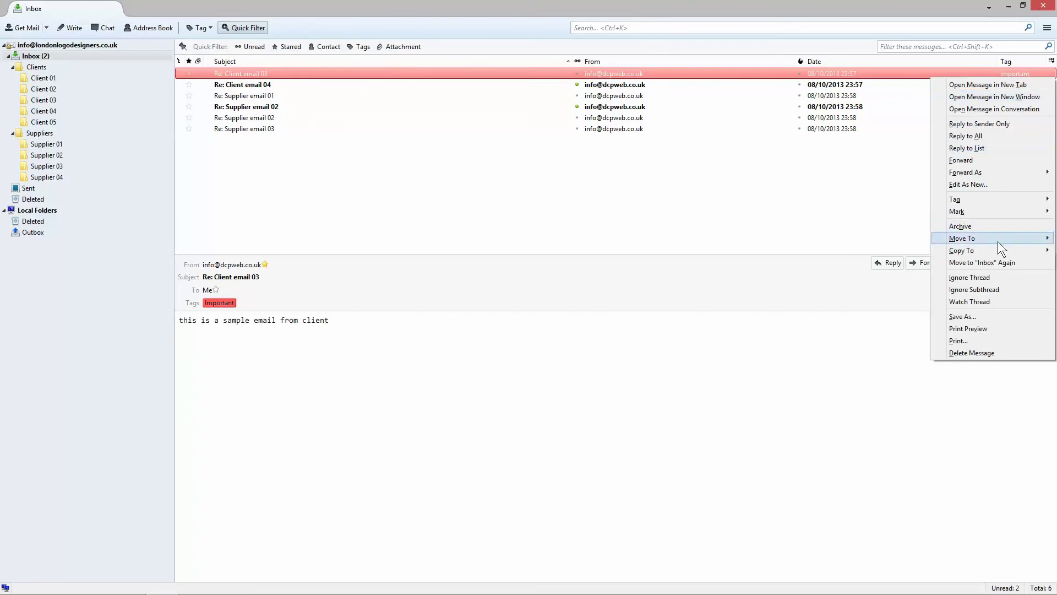
pyautogui.moveTo(975, 200)
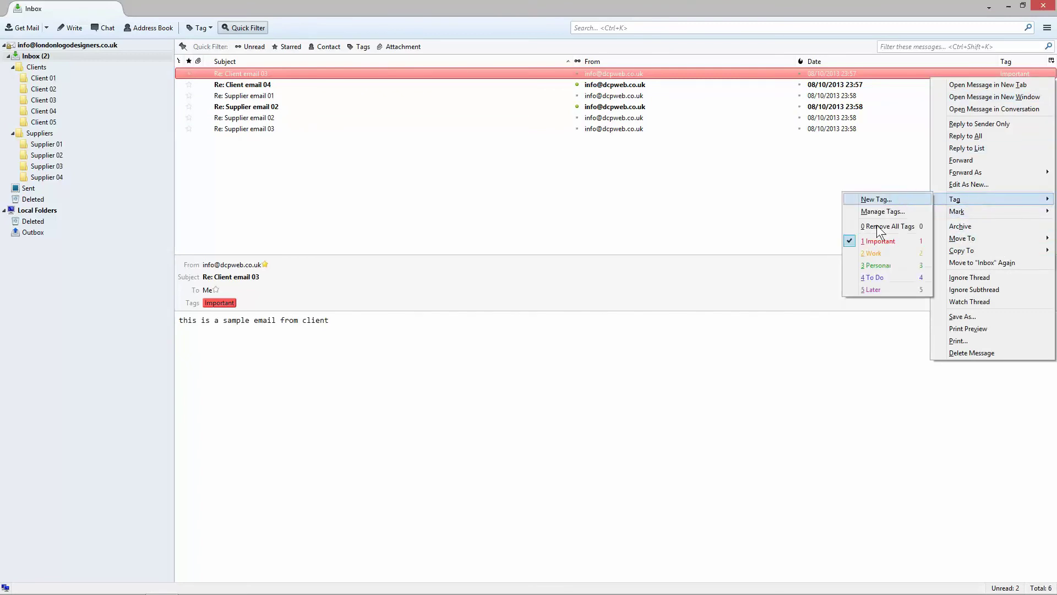
pyautogui.click(881, 241)
pyautogui.rightClick(414, 72)
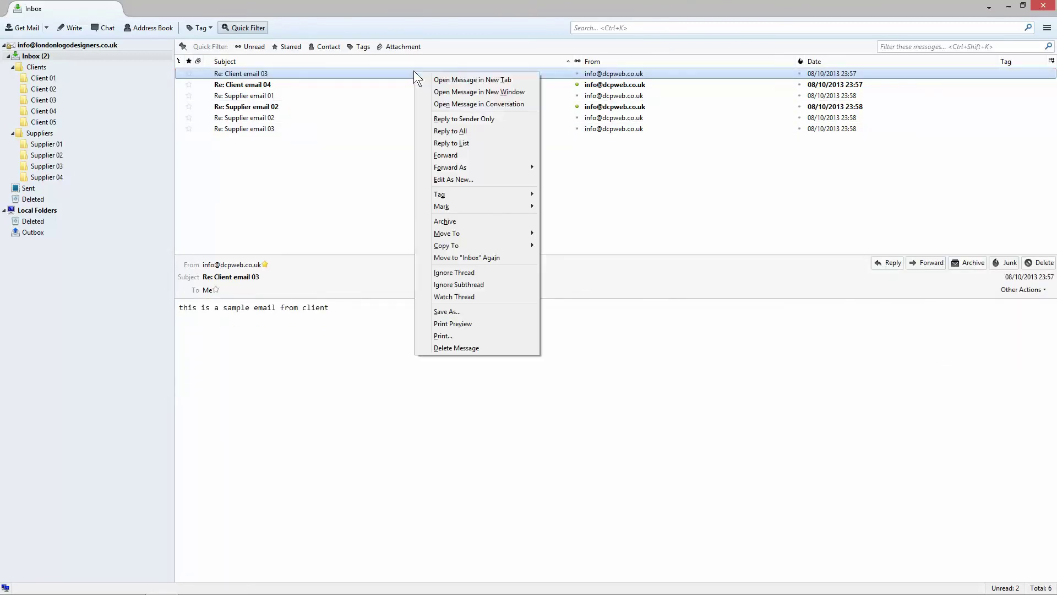
# Step: Open Re: Supplier email 01 in a new tab and switch to it
pyautogui.click(348, 102)
pyautogui.click(256, 97)
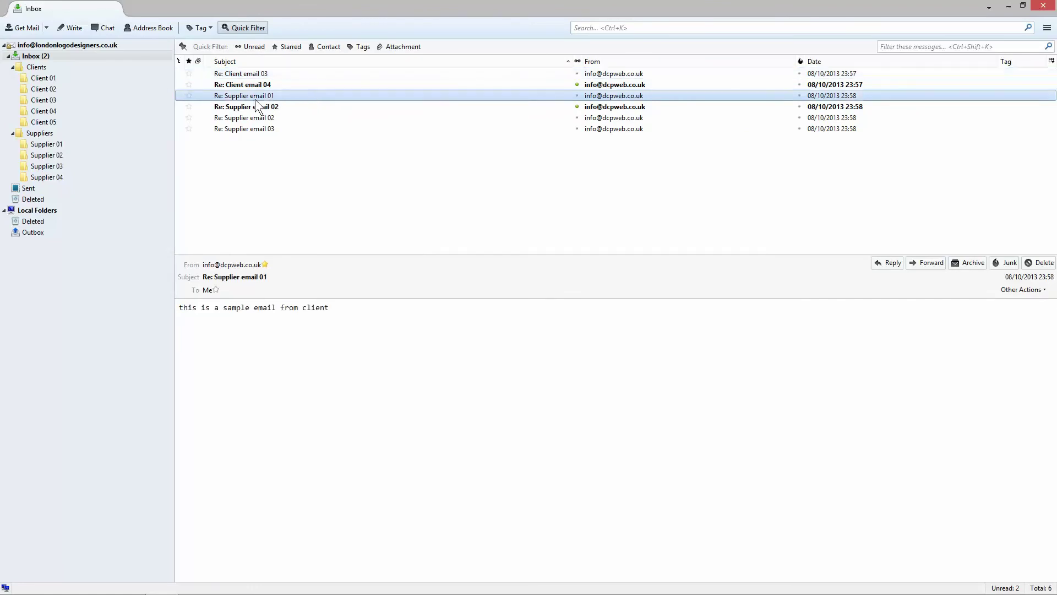
pyautogui.rightClick(270, 96)
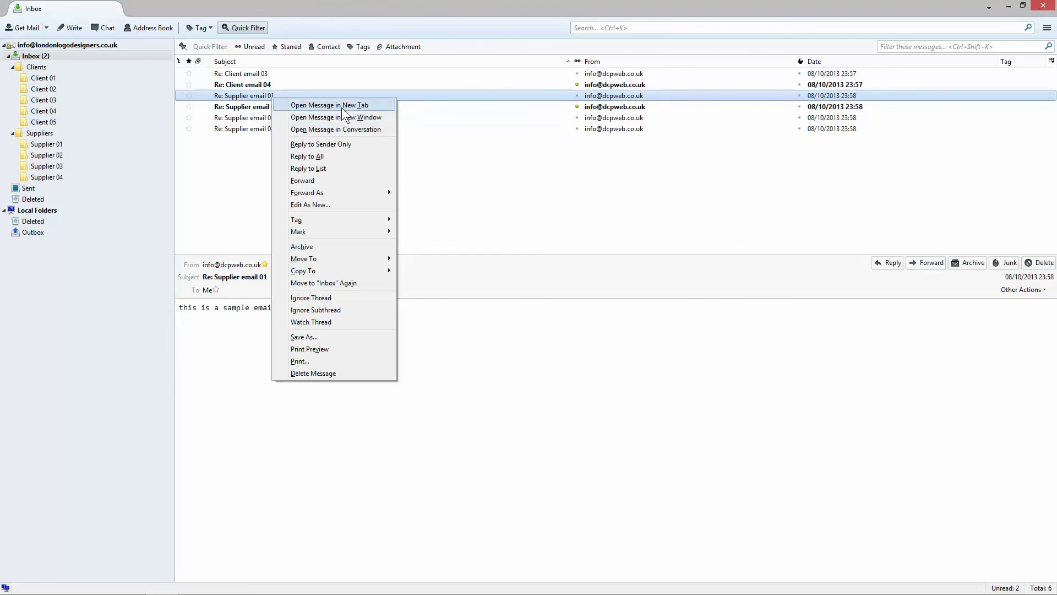
pyautogui.click(349, 105)
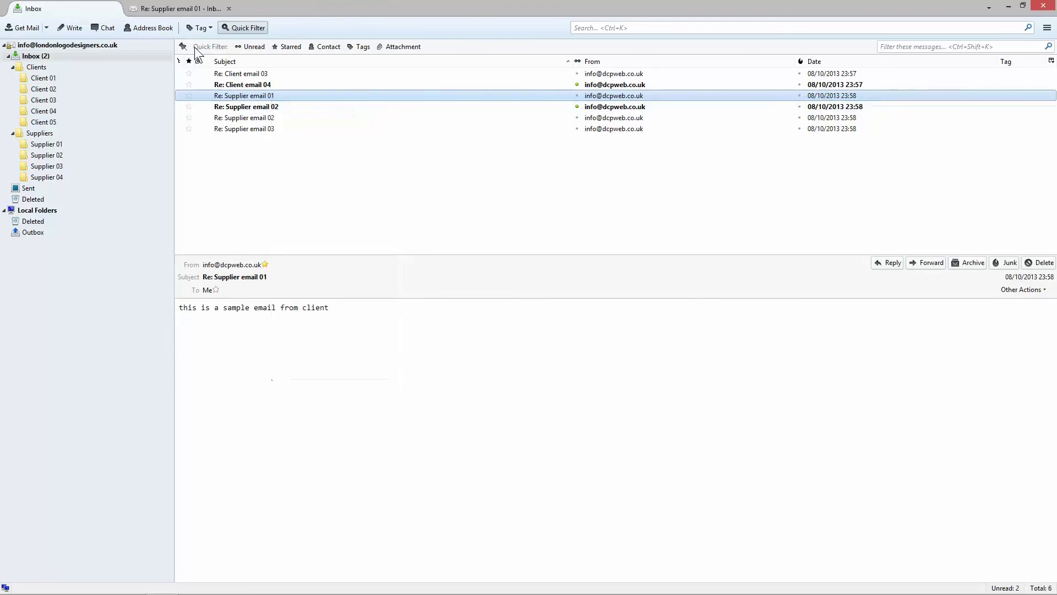
pyautogui.click(154, 11)
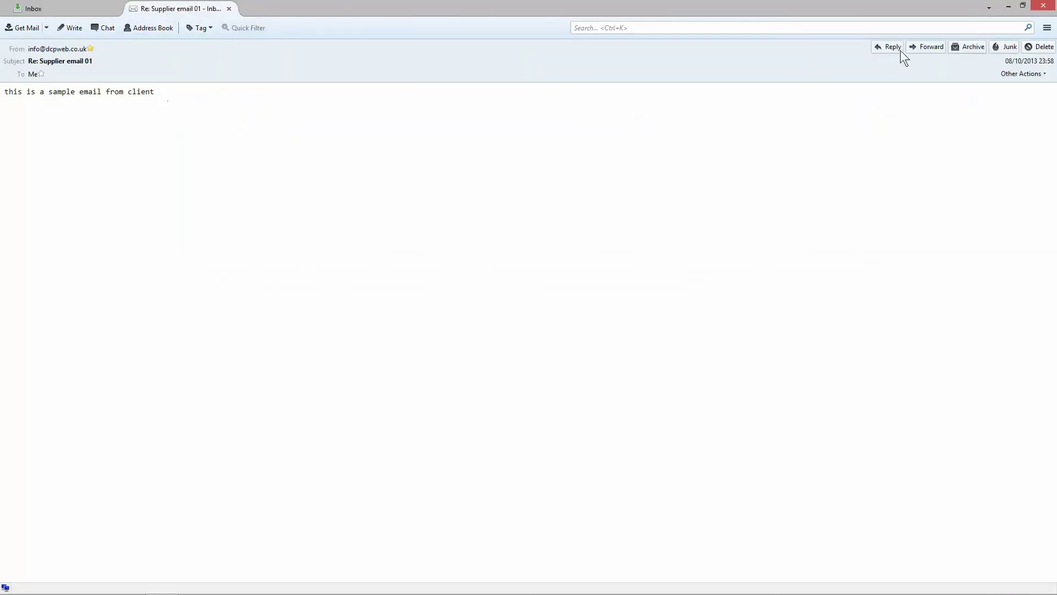
# Step: Read the message, switch to the Inbox and back, then close the message tab
pyautogui.moveTo(9, 94); pyautogui.dragTo(168, 110)
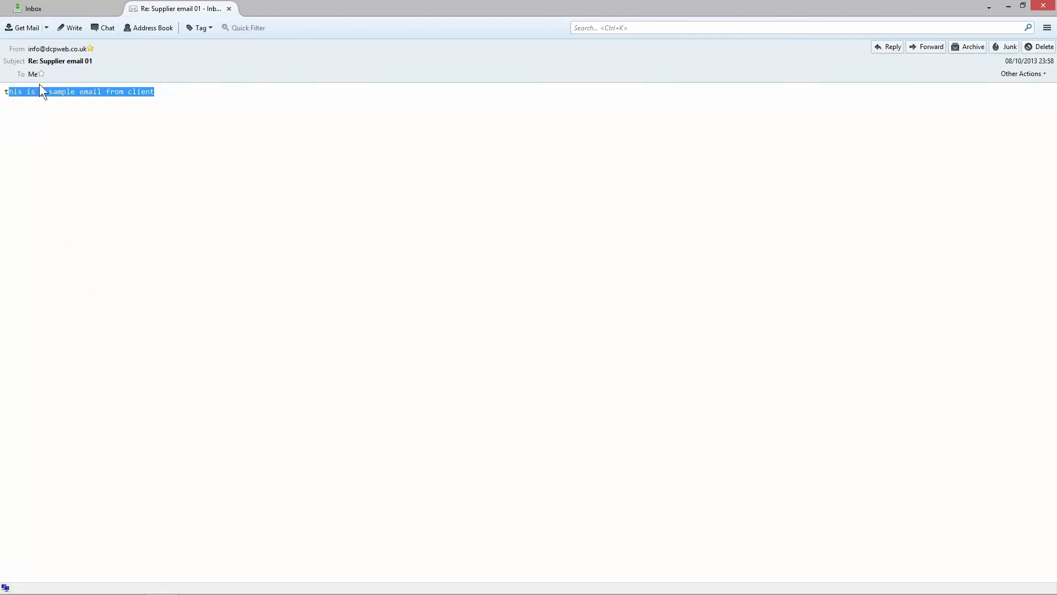
pyautogui.click(314, 264)
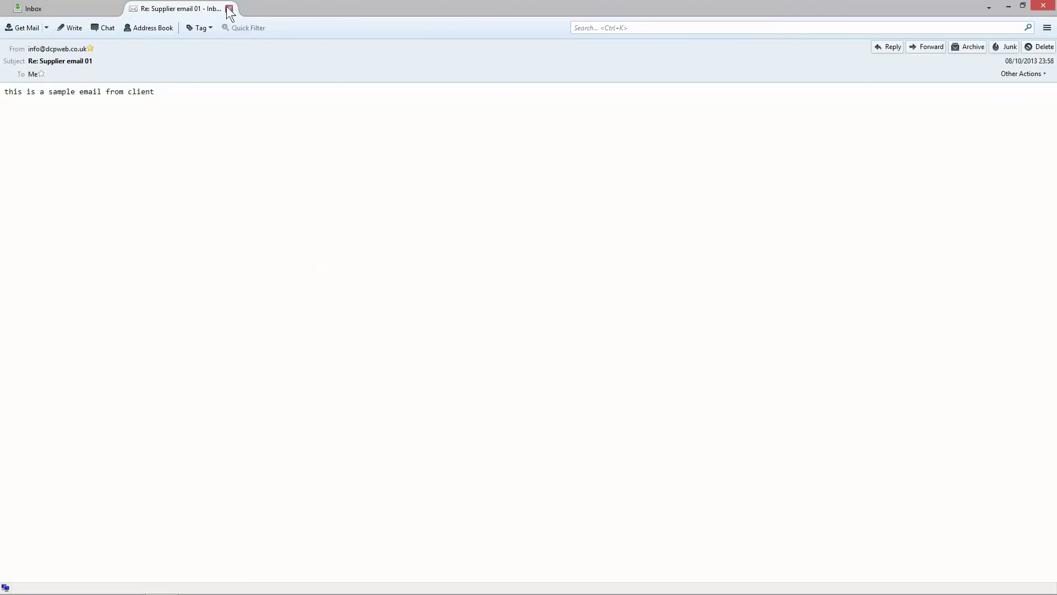
pyautogui.click(88, 9)
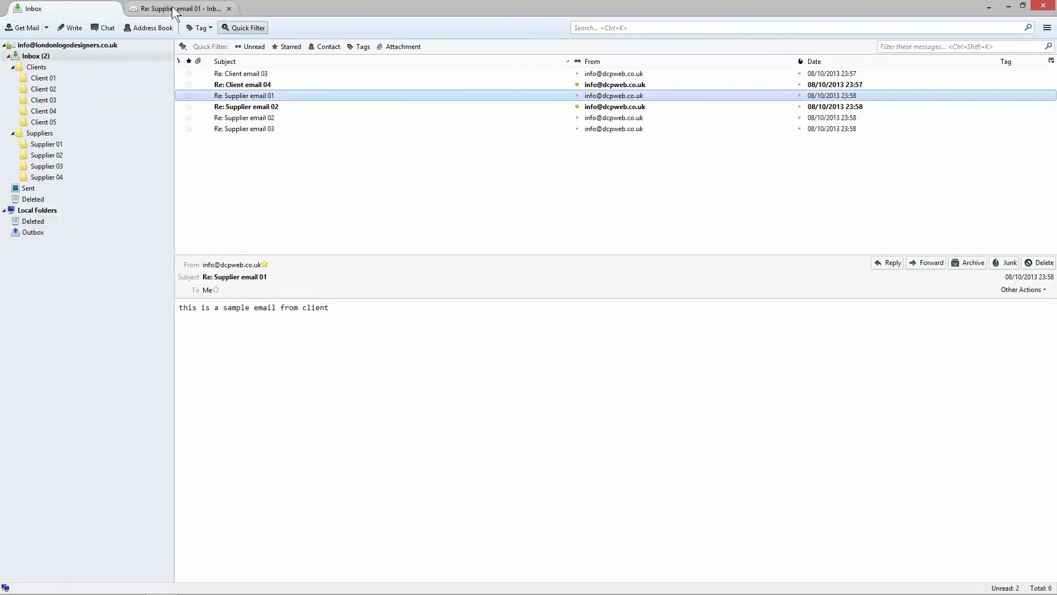
pyautogui.click(172, 7)
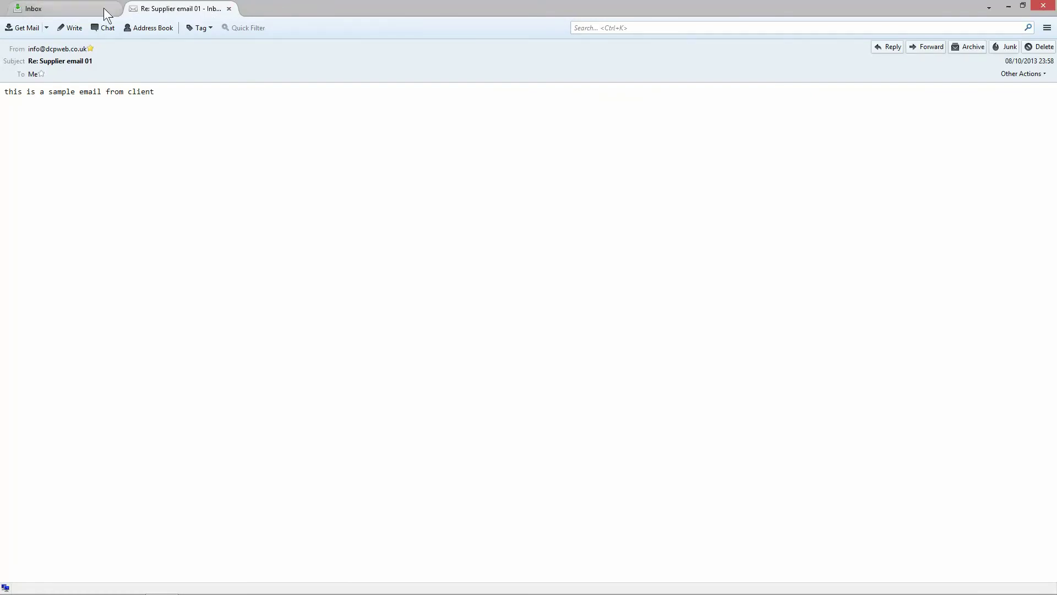
pyautogui.click(228, 9)
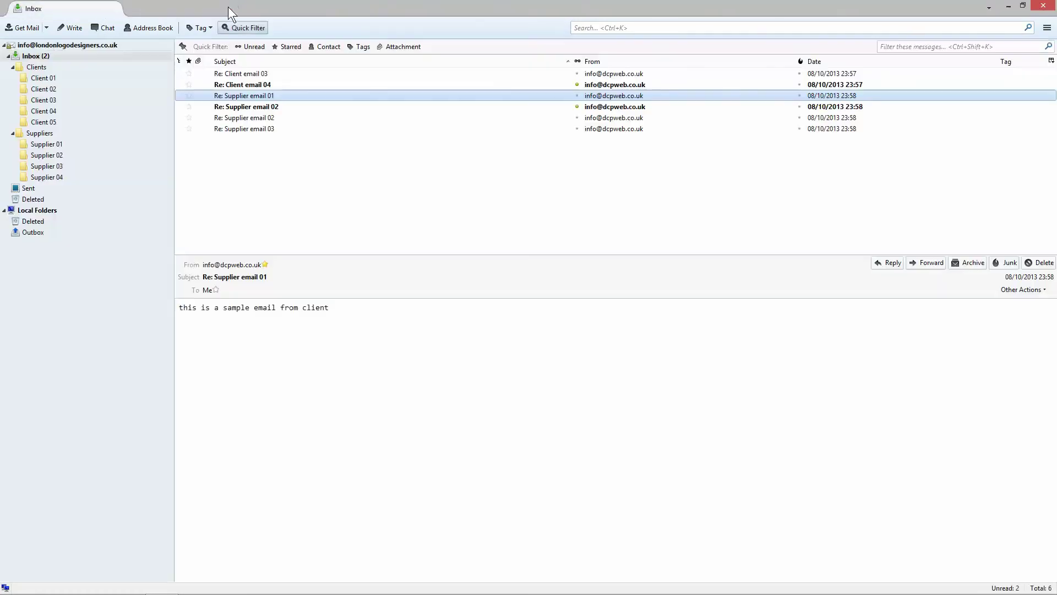
# Step: Open Re: Supplier email 01 in a separate window placed on the screen's right
pyautogui.rightClick(243, 94)
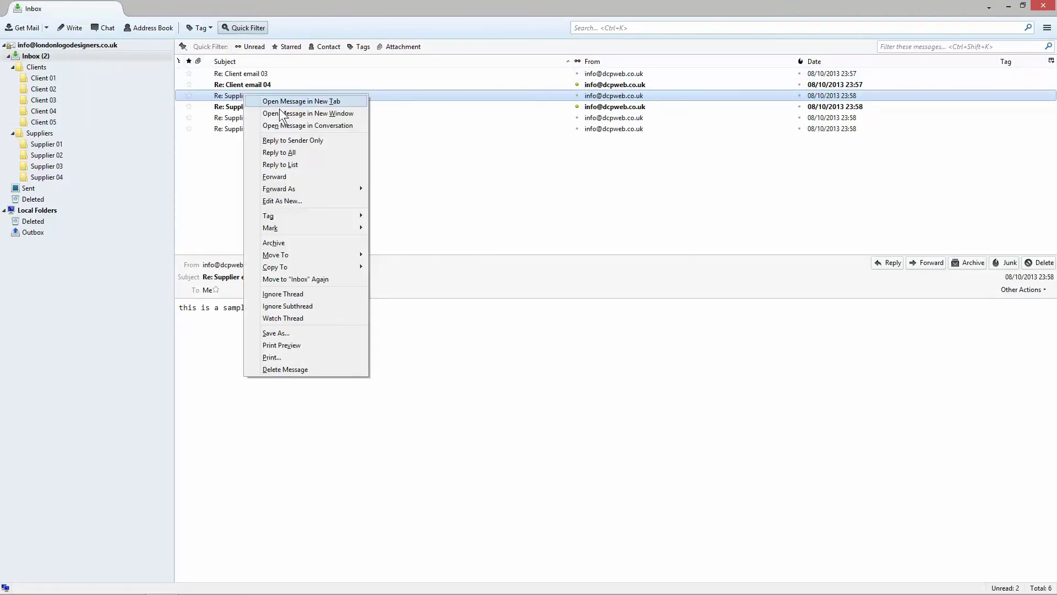
pyautogui.click(281, 114)
pyautogui.moveTo(281, 11)
pyautogui.mouseDown()
pyautogui.moveTo(736, 25)
pyautogui.moveTo(782, 8)
pyautogui.moveTo(850, 8)
pyautogui.moveTo(745, 64)
pyautogui.moveTo(756, 37)
pyautogui.moveTo(893, 12)
pyautogui.moveTo(841, 21)
pyautogui.mouseUp()
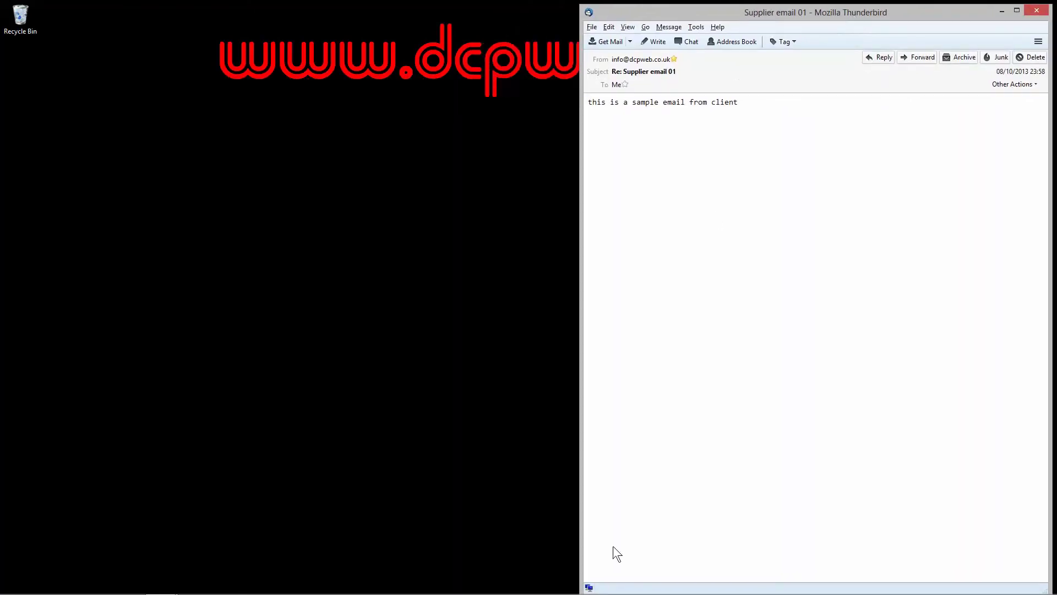
# Step: Snap the Inbox beside the message window, then close it and maximise the Inbox
pyautogui.click(161, 583)
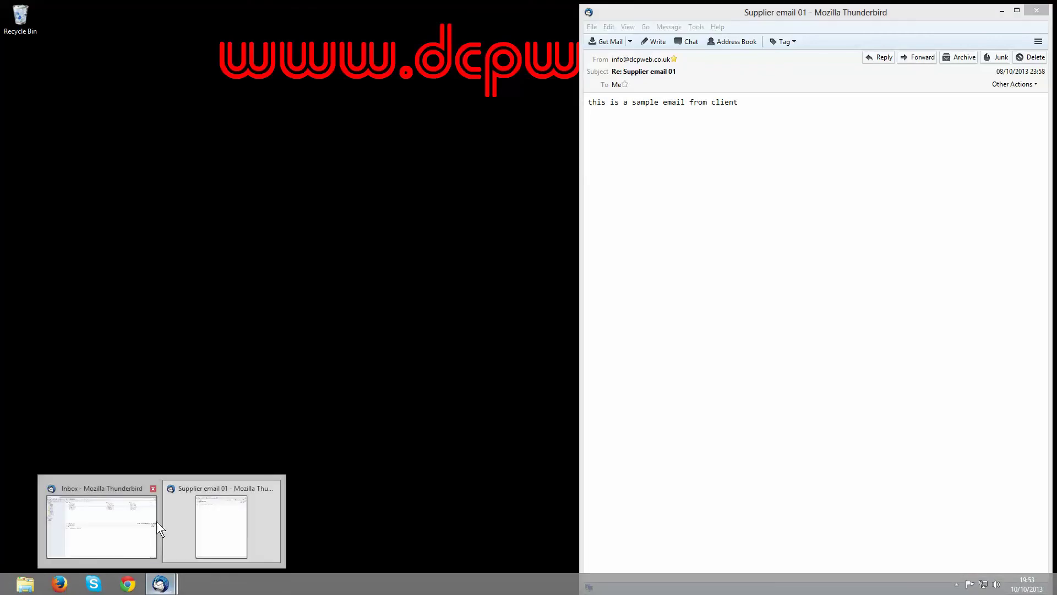
pyautogui.press('super+Left')
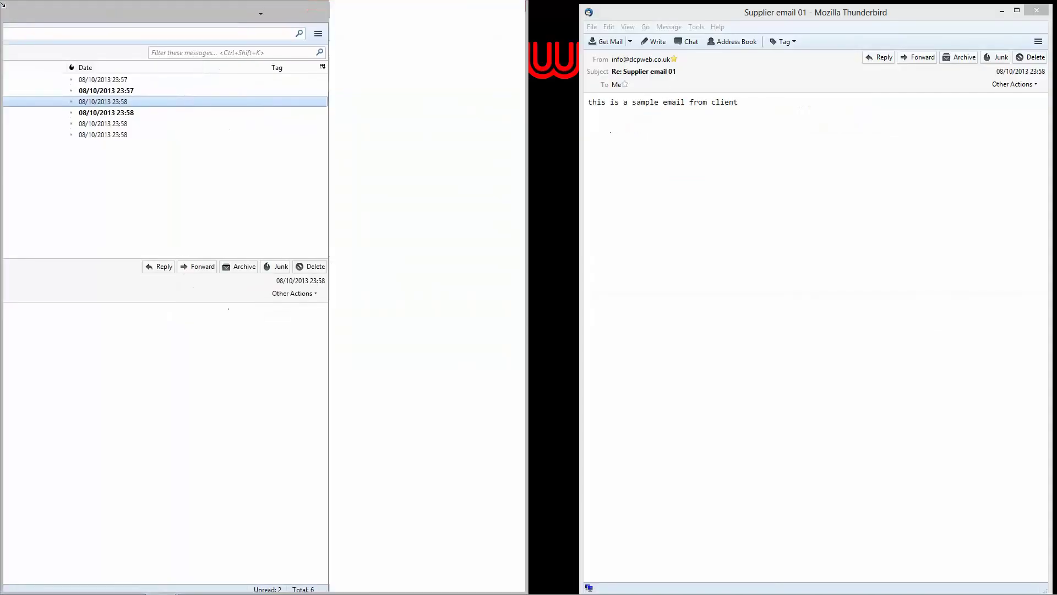
pyautogui.moveTo(583, 92); pyautogui.dragTo(532, 92)
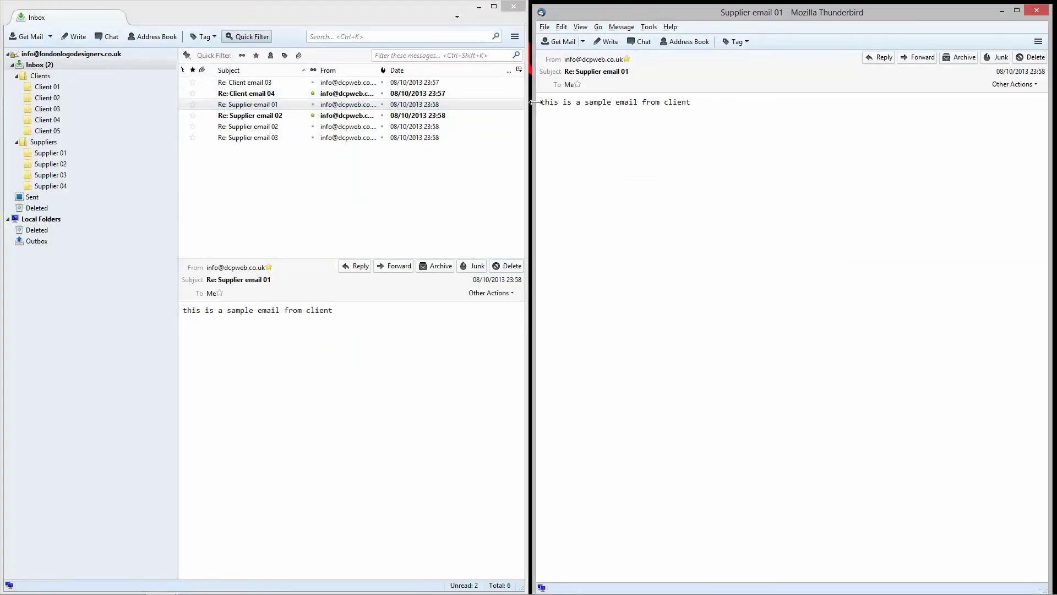
pyautogui.moveTo(848, 15); pyautogui.dragTo(846, 12)
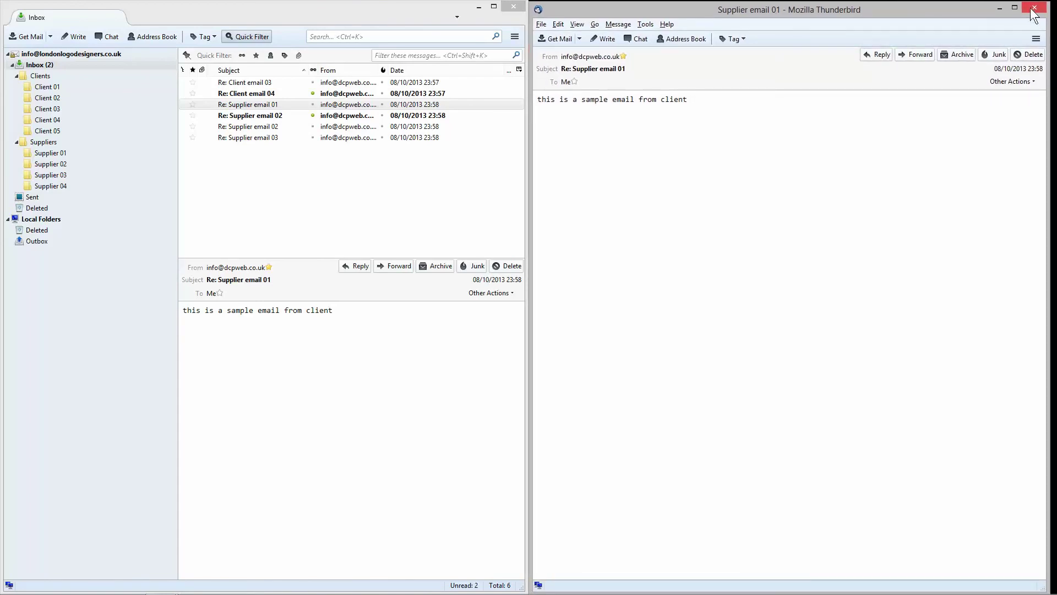
pyautogui.click(1035, 8)
pyautogui.click(494, 6)
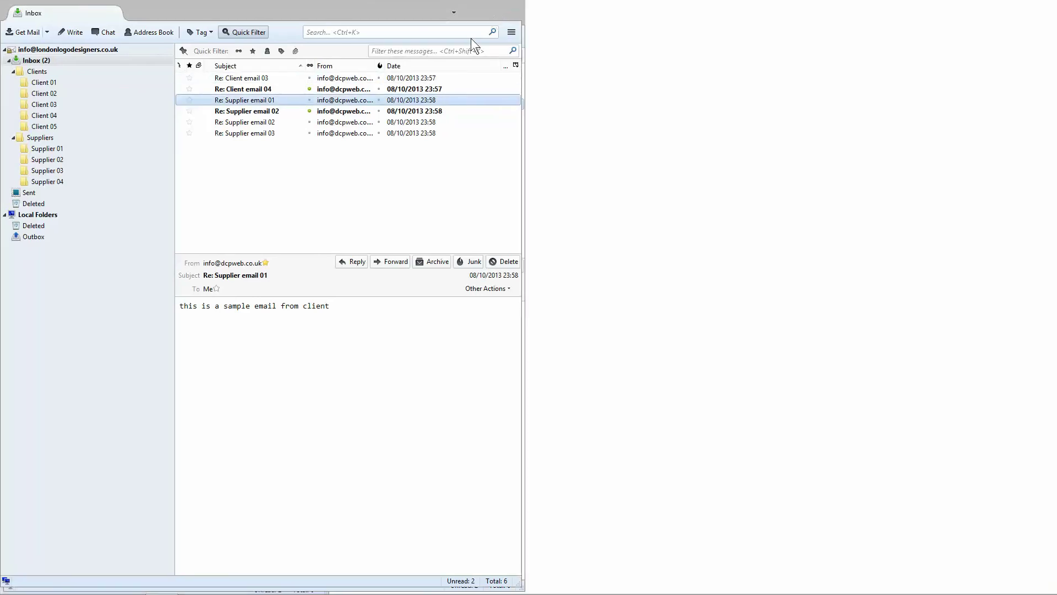
# Step: Browse the actions menu for Re: Supplier email 01 and the main application menu, then close them
pyautogui.rightClick(397, 93)
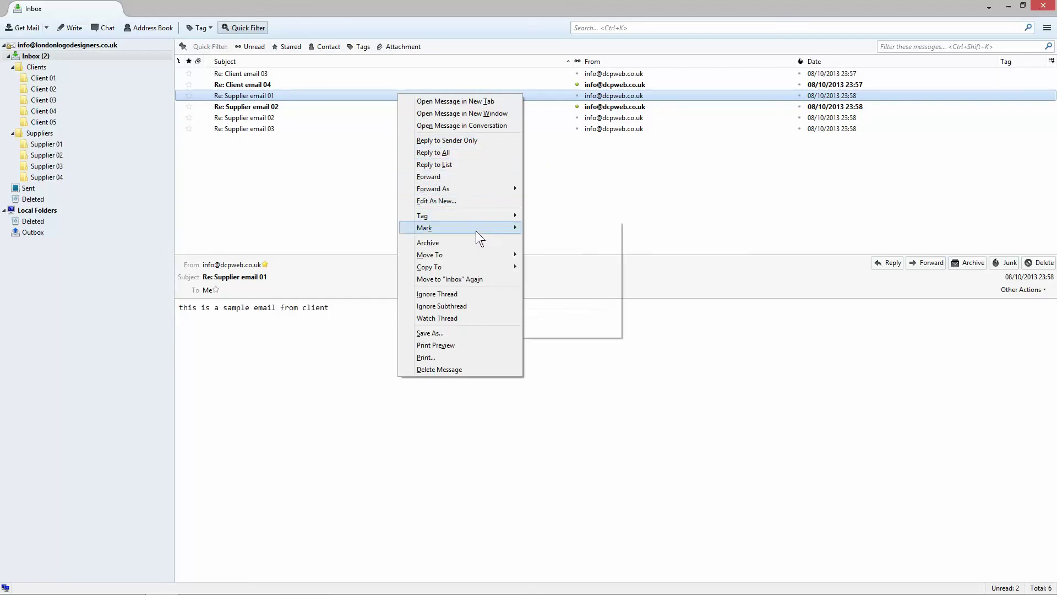
pyautogui.moveTo(476, 233)
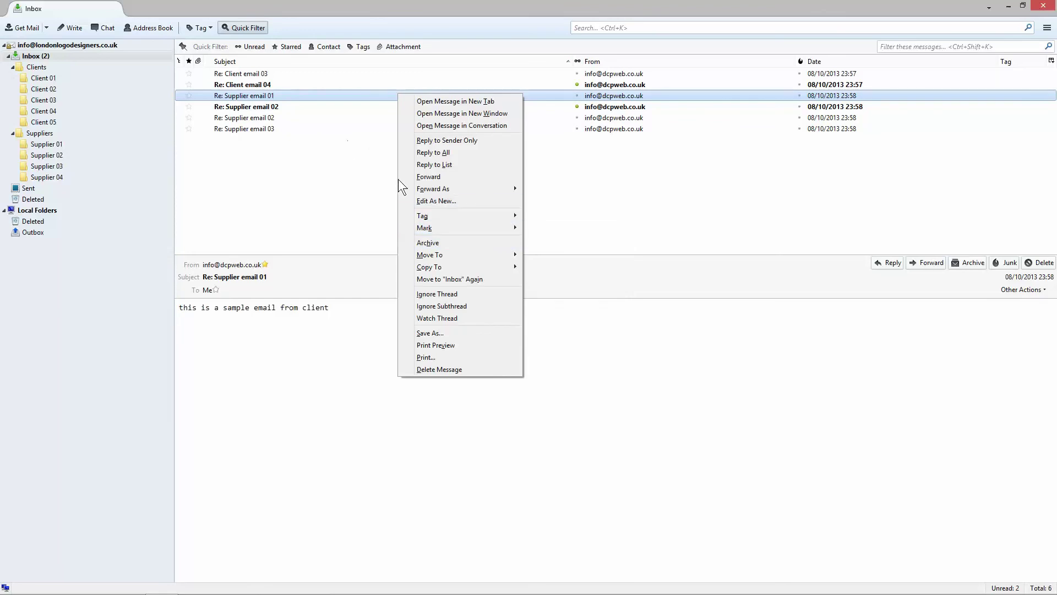
pyautogui.click(1047, 28)
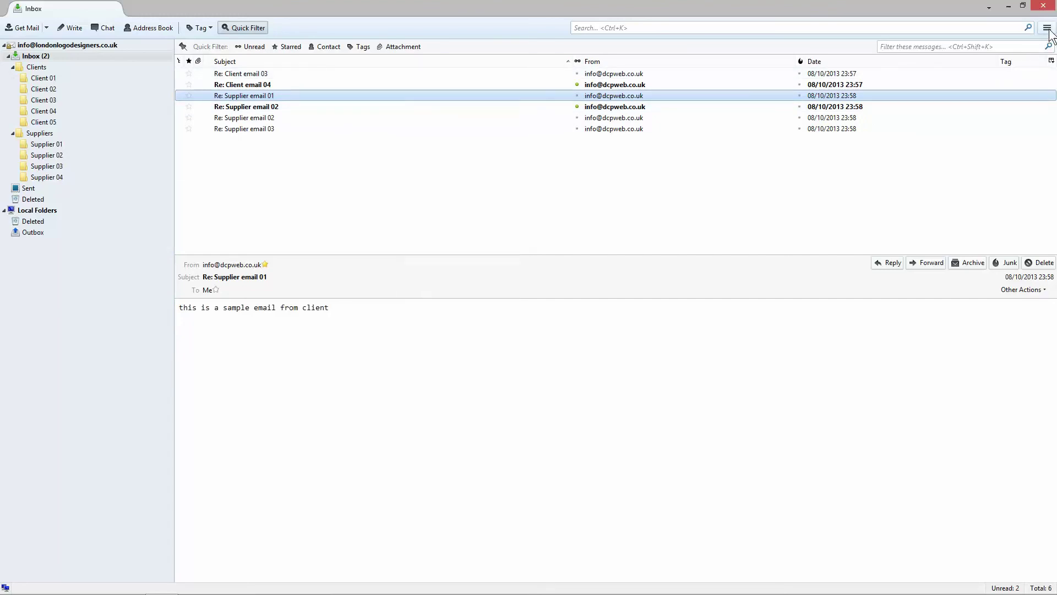
pyautogui.click(1047, 28)
pyautogui.moveTo(1025, 164)
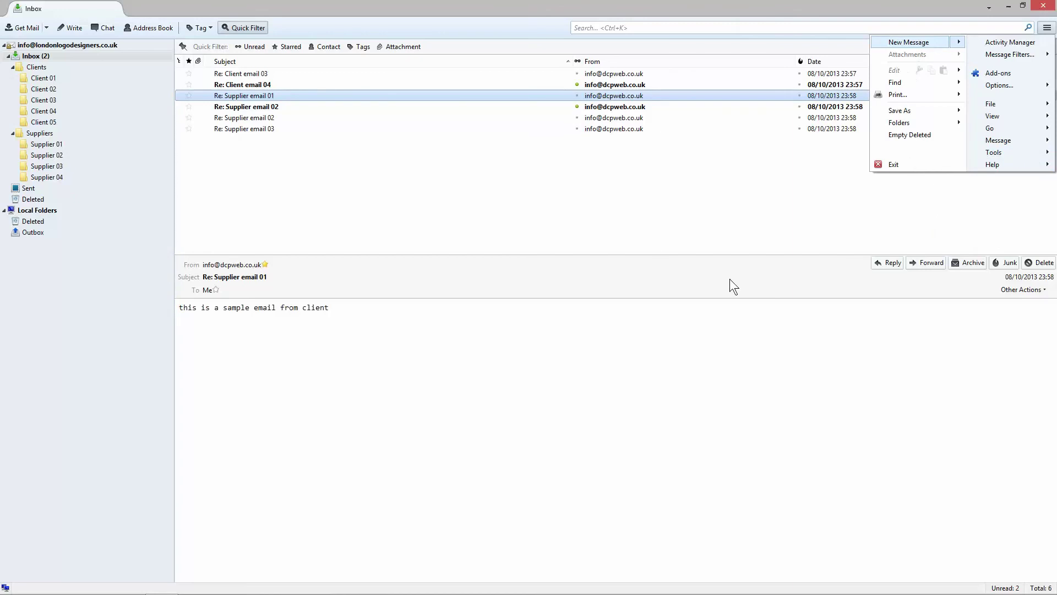
pyautogui.click(543, 379)
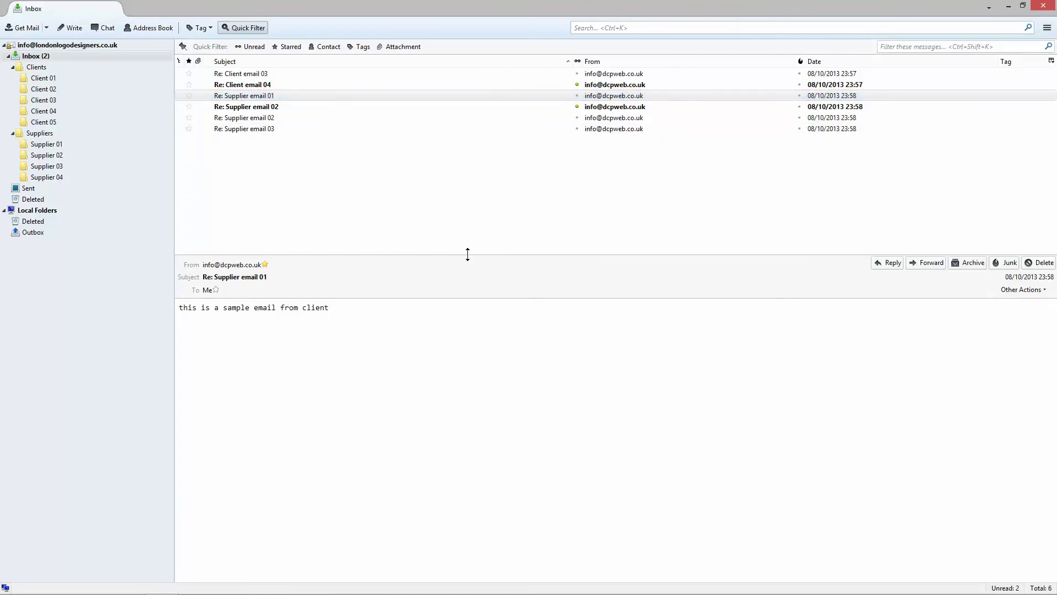
# Step: Uncheck Tag in the column picker, then go back to the account's Inbox
pyautogui.rightClick(1008, 61)
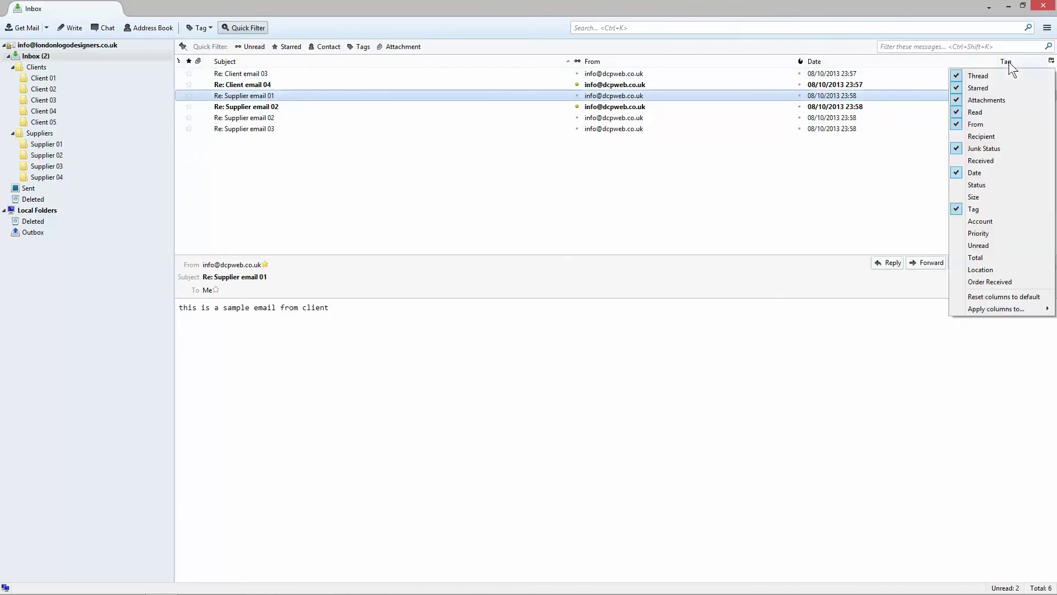
pyautogui.click(989, 208)
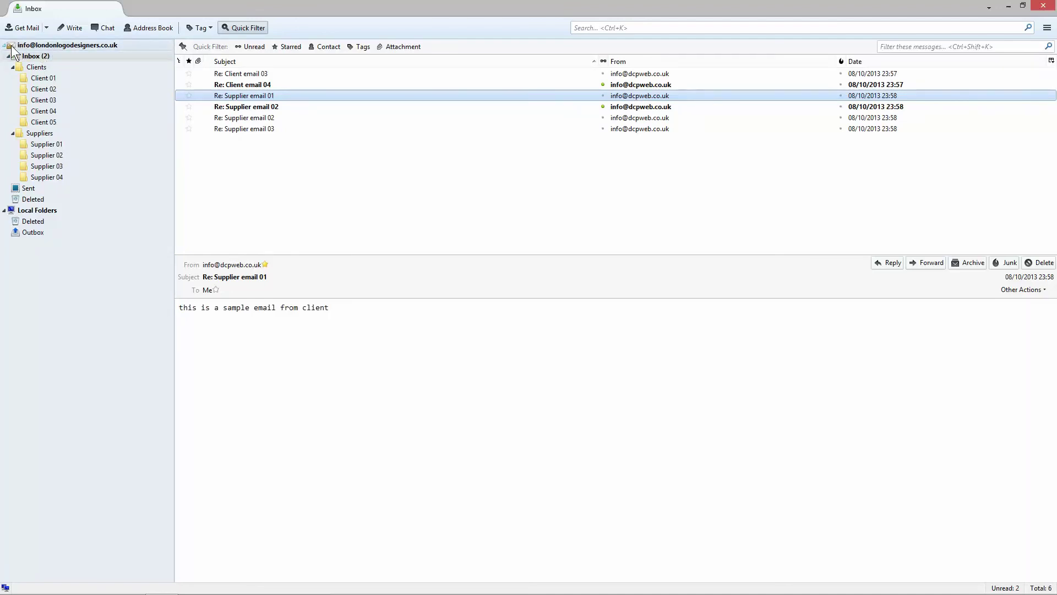
pyautogui.click(44, 45)
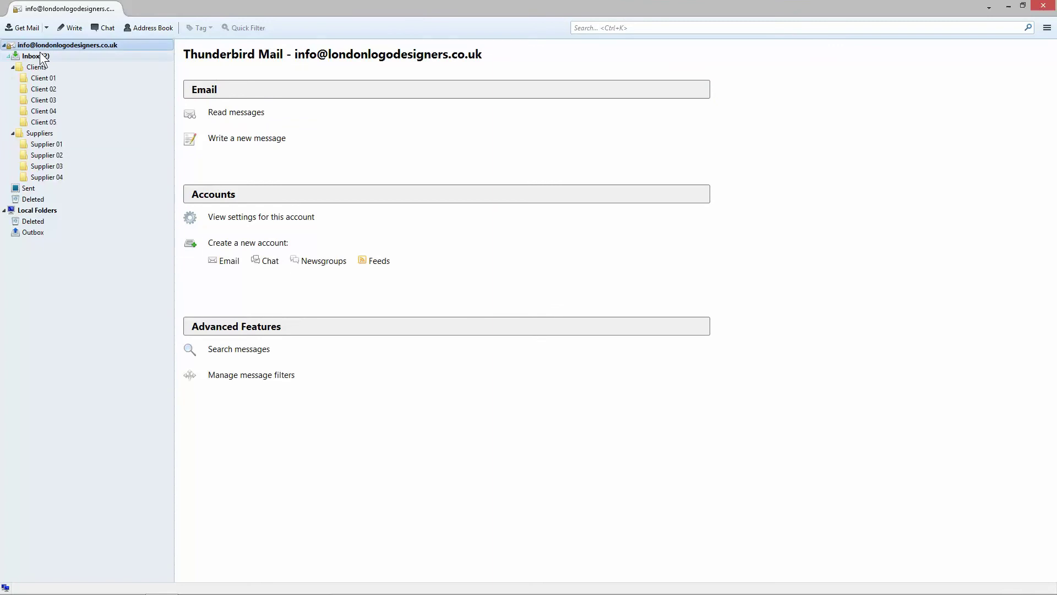
pyautogui.click(41, 56)
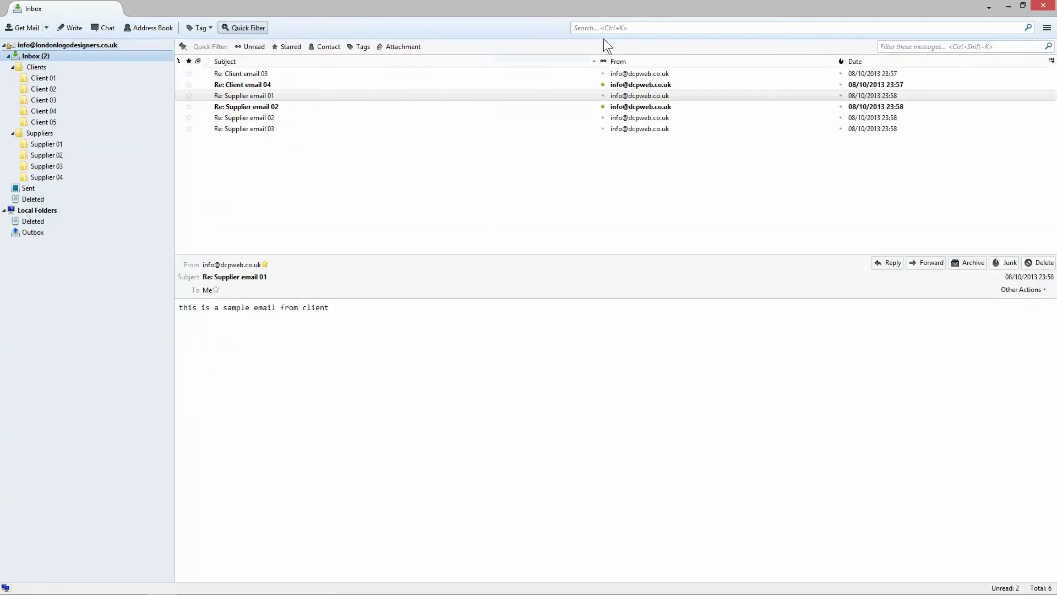